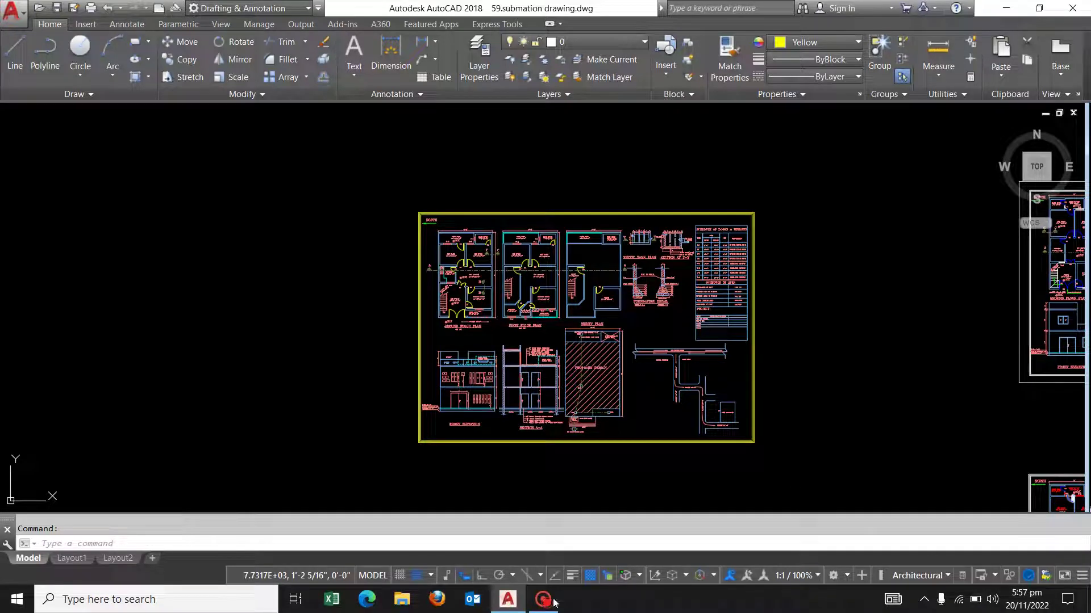
Step: Survey the whole submission sheet, from its north border to the lower plans and site plan
scroll(515, 312, "up", 2)
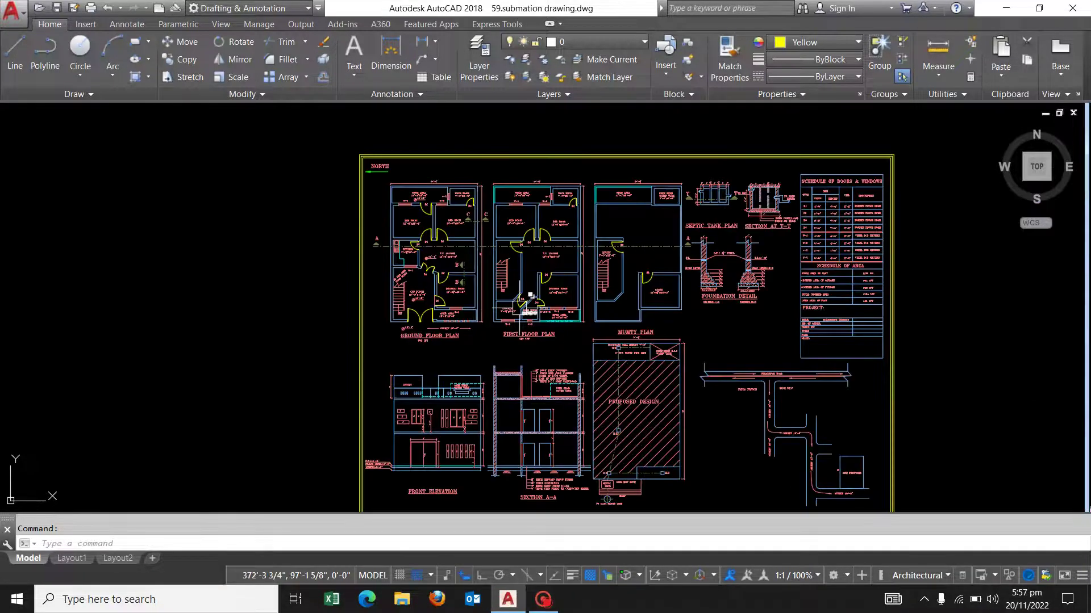
scroll(512, 304, "up", 3)
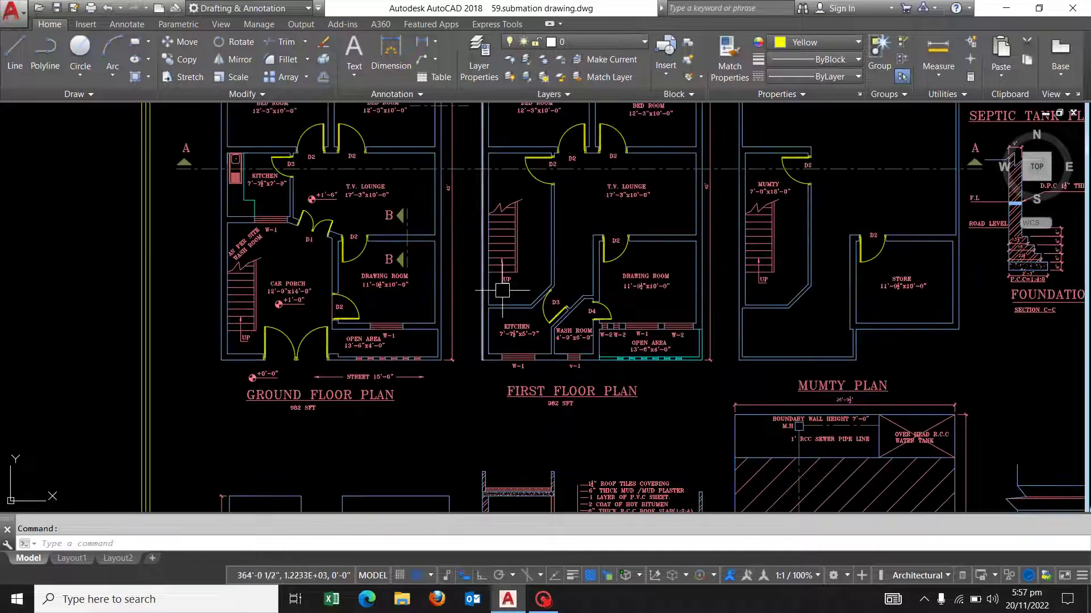
scroll(572, 271, "down", 2)
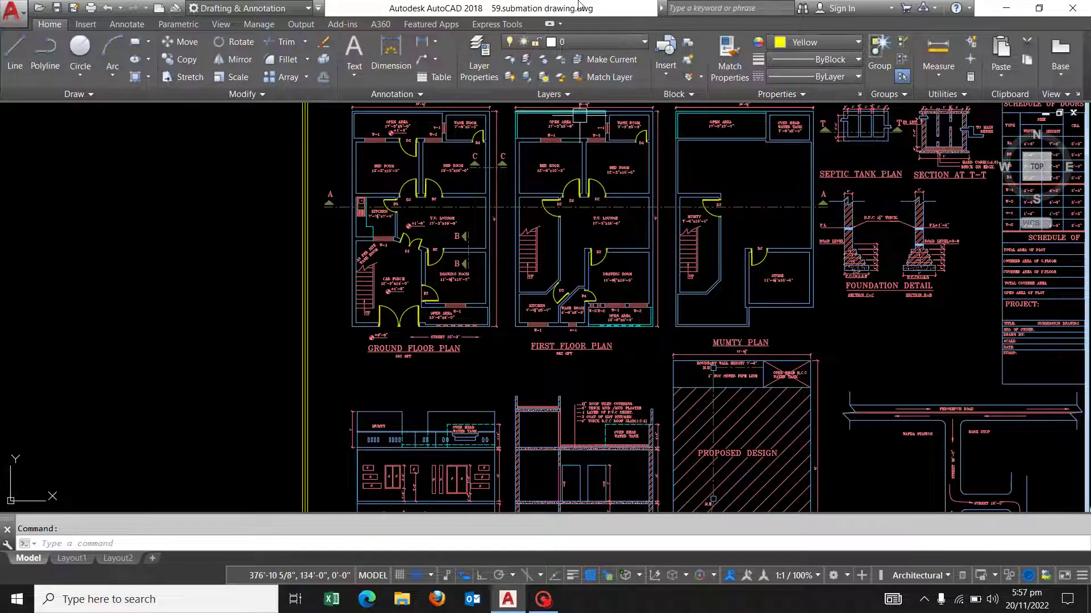
middle_click_drag(686, 269, 658, 336)
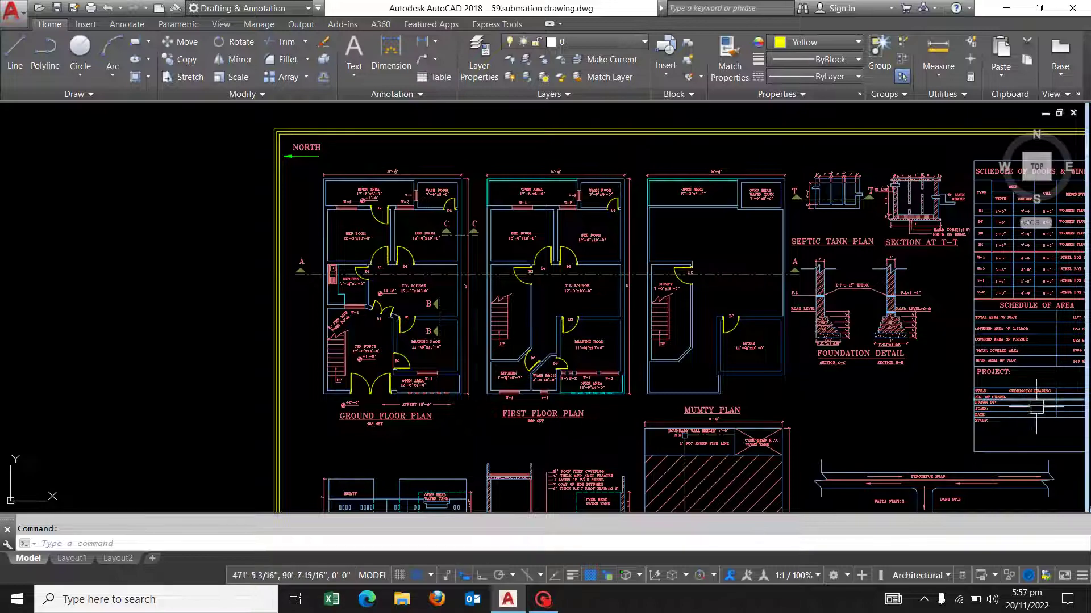
middle_click_drag(1008, 411, 886, 312)
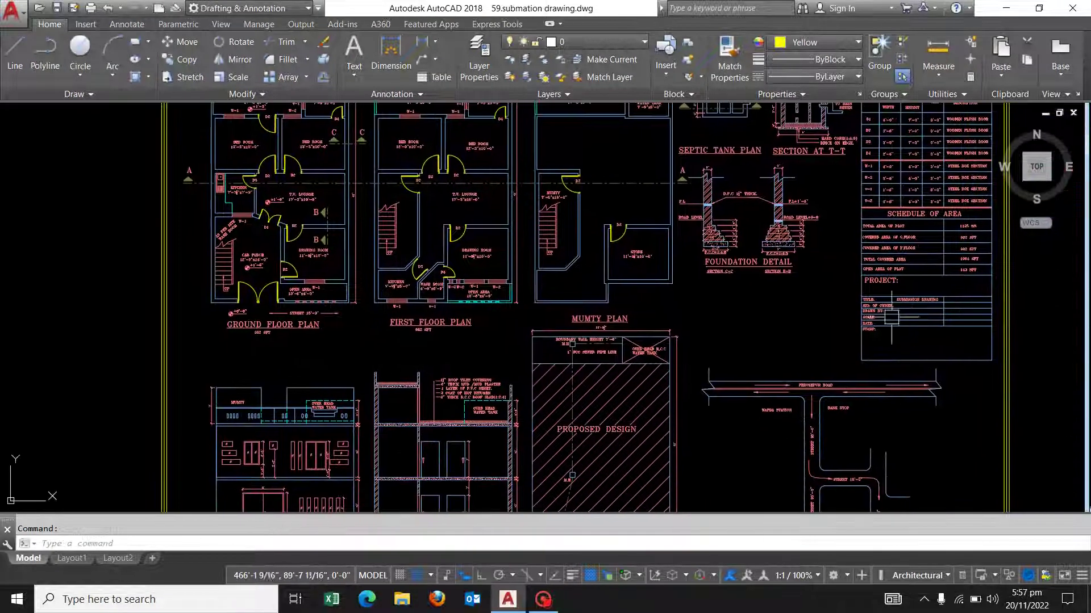
scroll(287, 301, "up", 2)
mouse_move(286, 302)
middle_mouse_down()
mouse_move(306, 376)
mouse_move(375, 396)
middle_mouse_up()
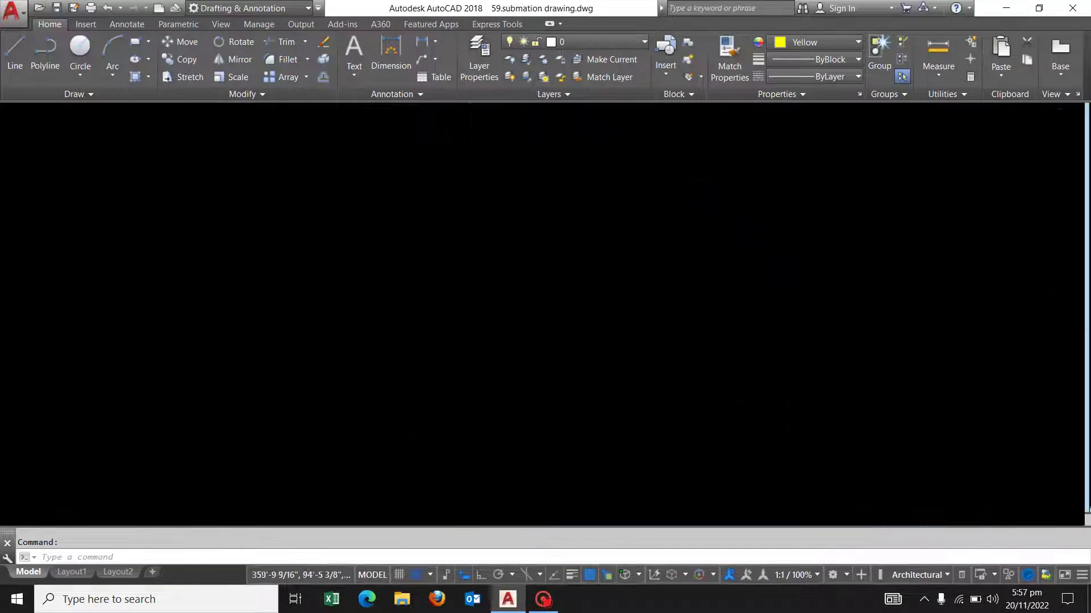
scroll(592, 296, "down", 4)
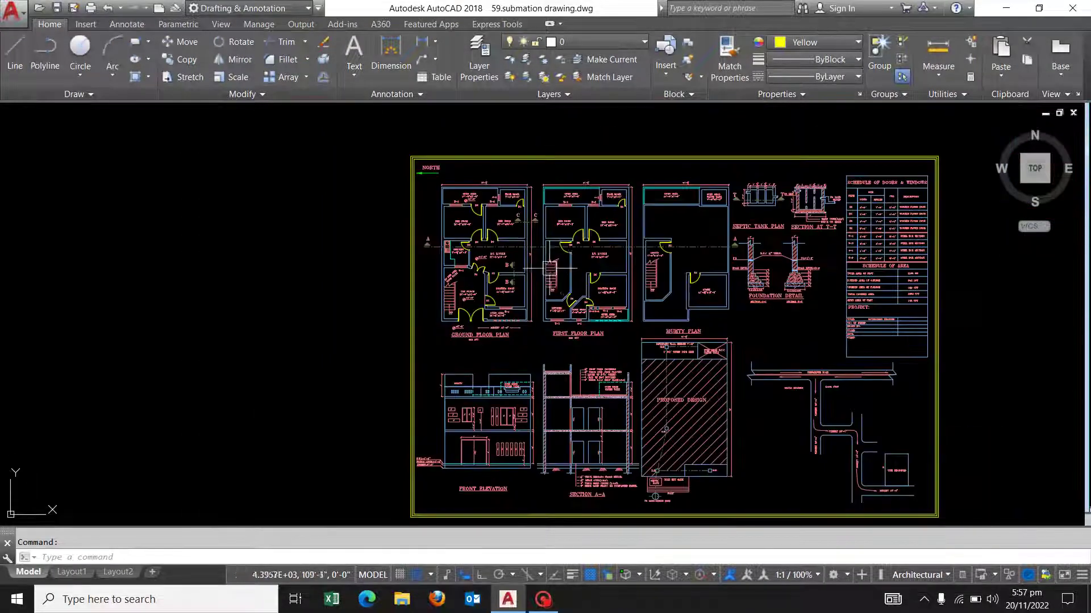
middle_click_drag(663, 297, 325, 303)
Step: Follow Ferozepur Road and Street 20'-0" down to the SITE PROPOSED plot
scroll(342, 336, "up", 2)
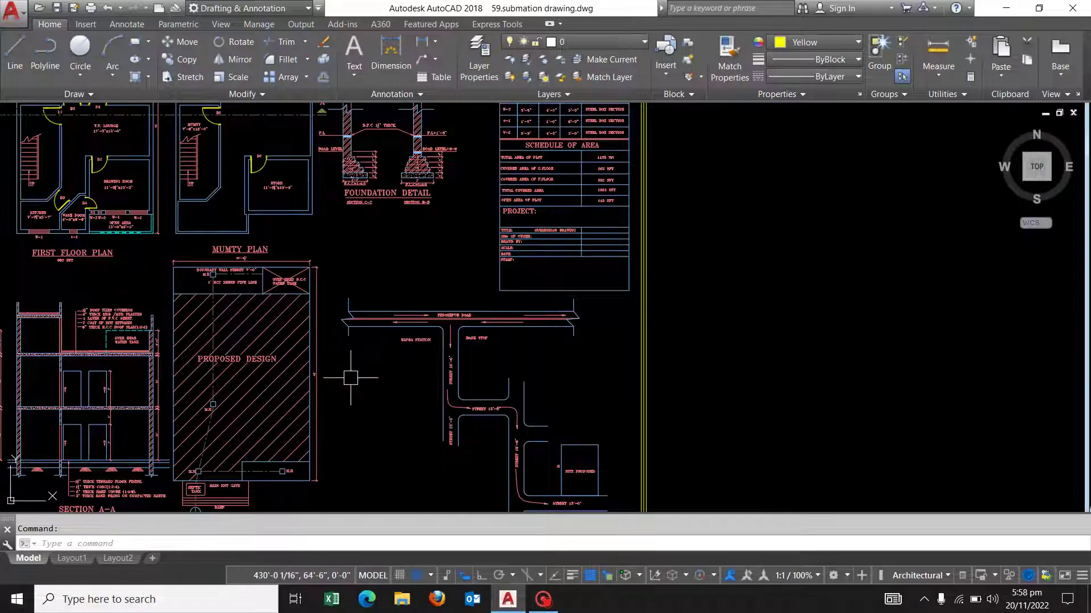
scroll(351, 378, "up", 2)
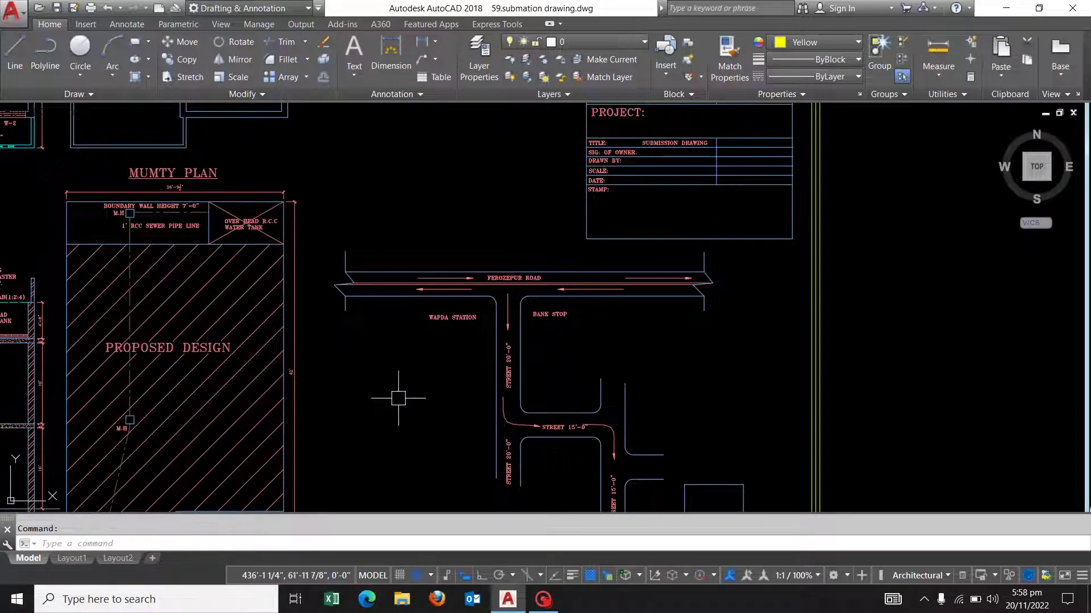
middle_click_drag(399, 398, 358, 341)
scroll(390, 311, "up", 2)
scroll(500, 207, "up", 2)
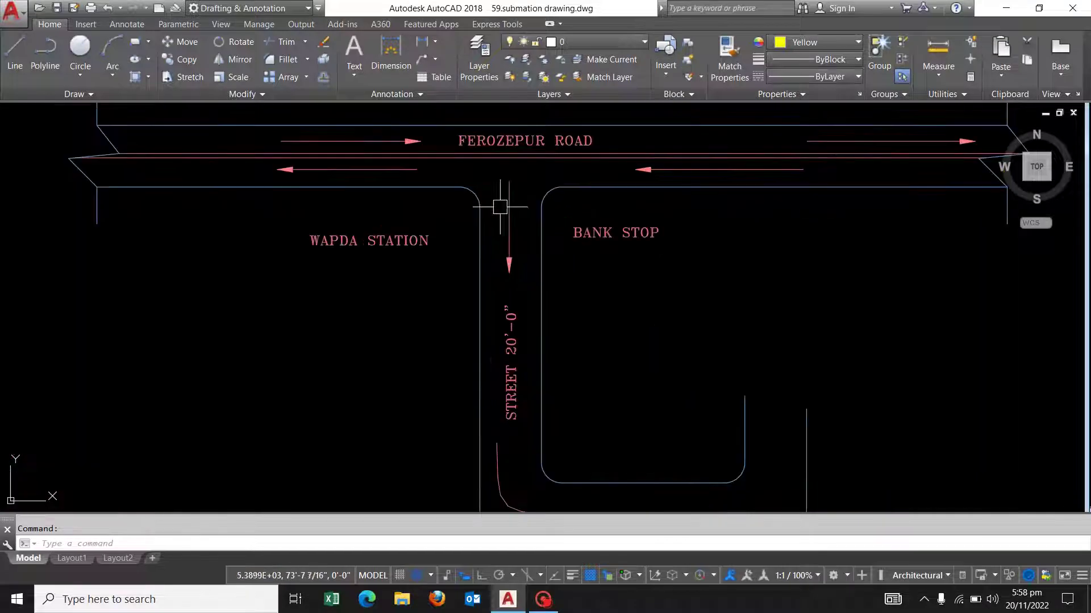
scroll(504, 236, "up", 2)
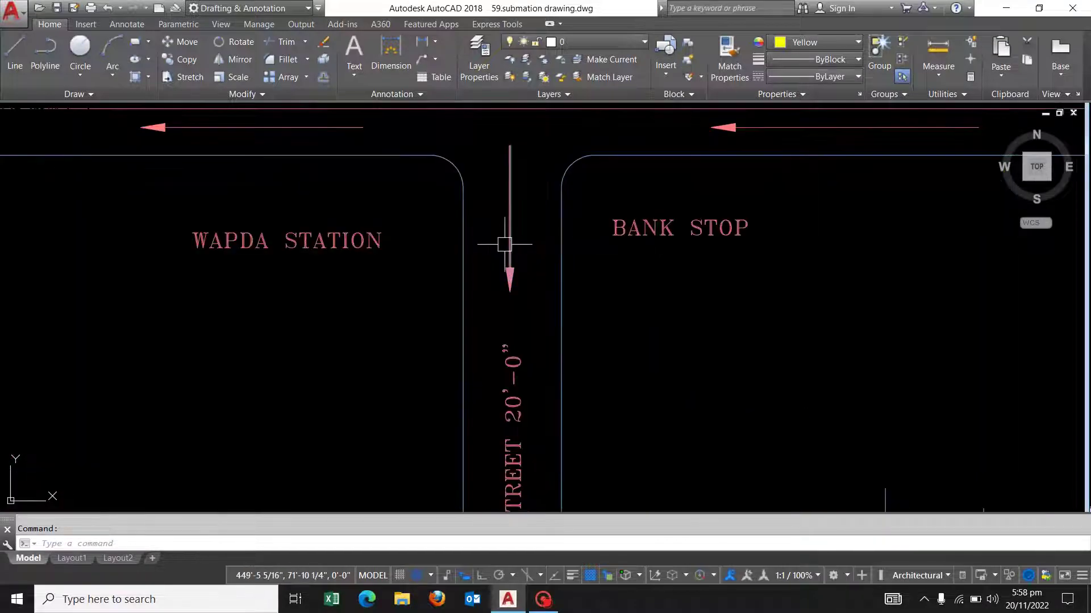
middle_click_drag(504, 237, 490, 184)
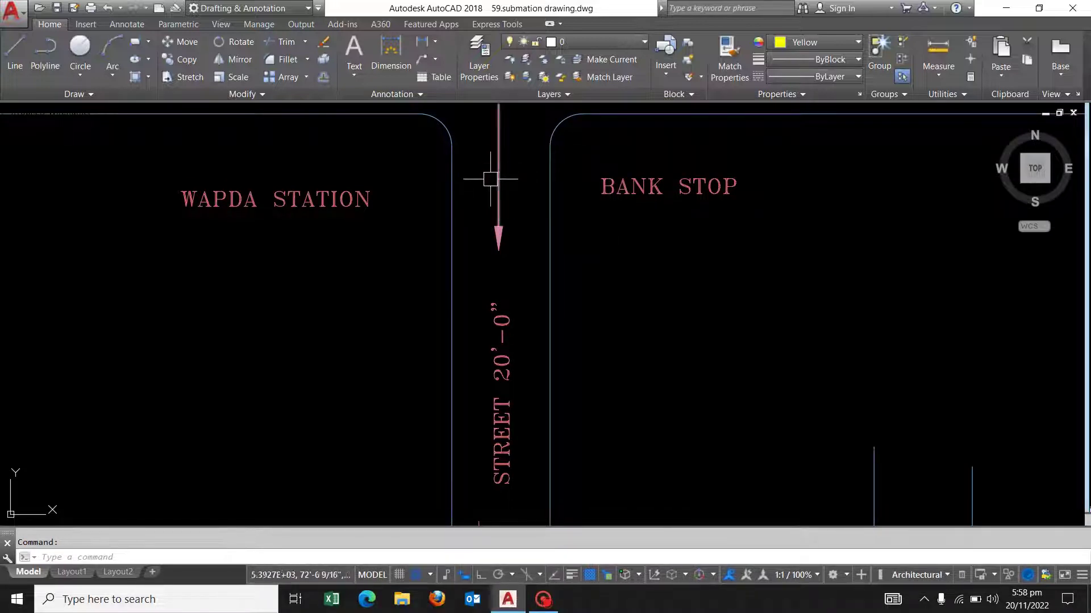
scroll(490, 179, "down", 2)
scroll(488, 168, "down", 2)
scroll(482, 161, "up", 2)
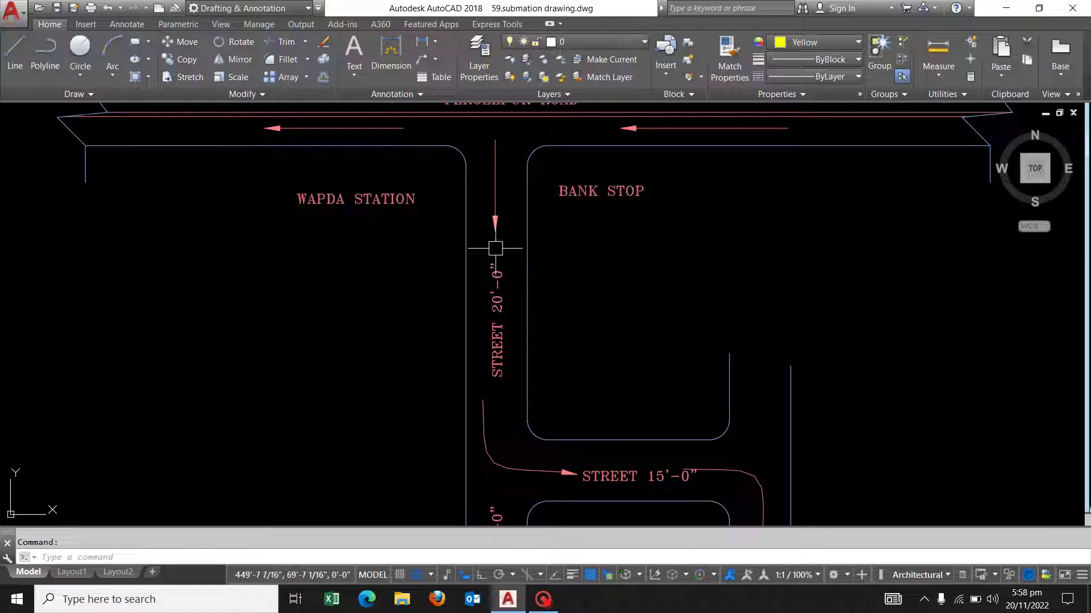
middle_click_drag(506, 302, 495, 253)
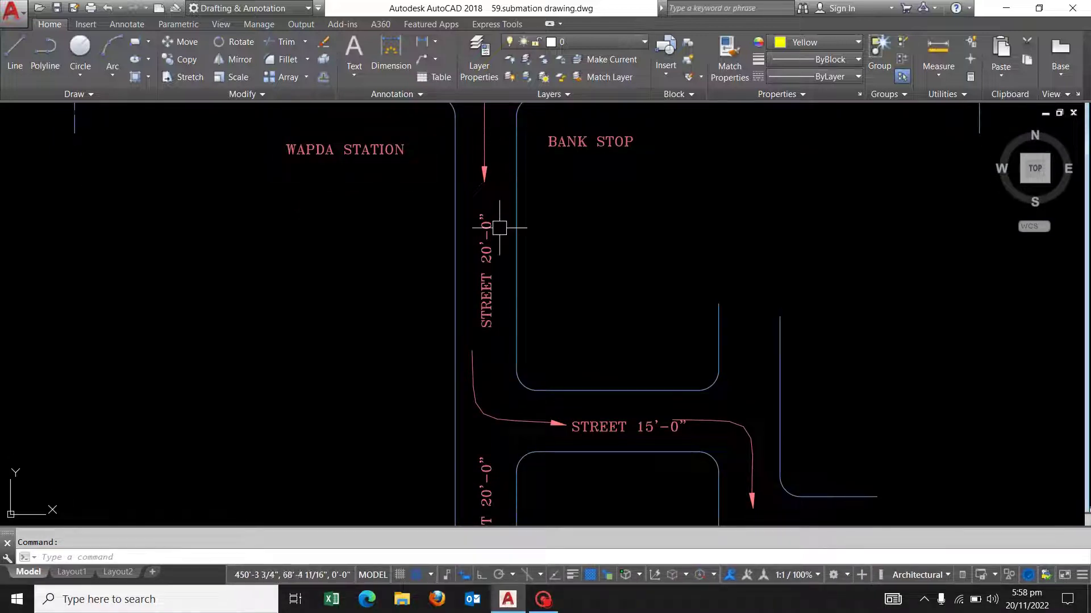
middle_click_drag(590, 426, 469, 285)
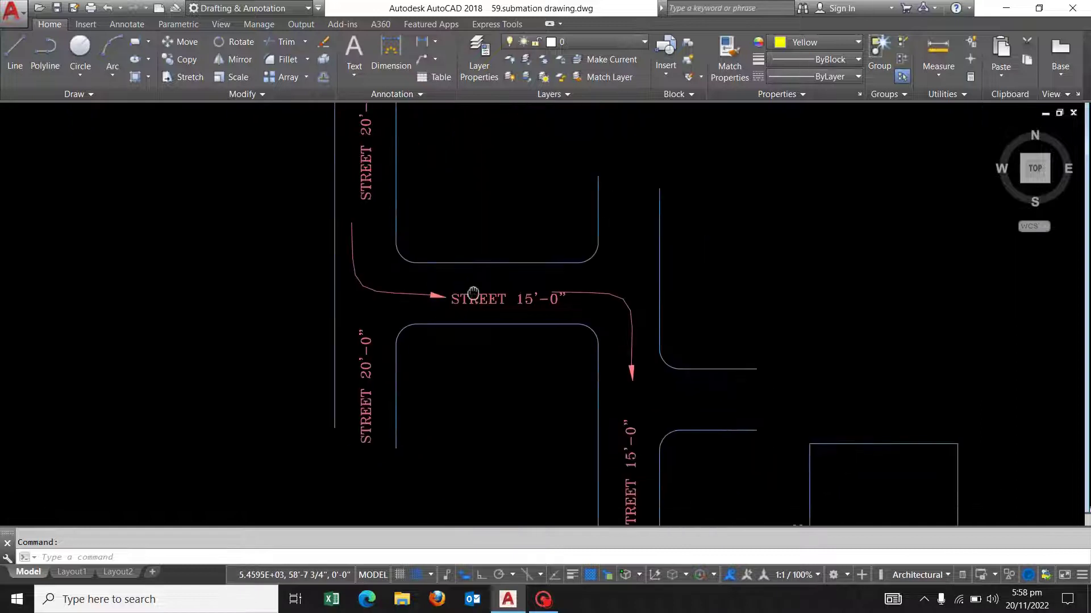
middle_click_drag(654, 349, 543, 221)
scroll(541, 218, "down", 2)
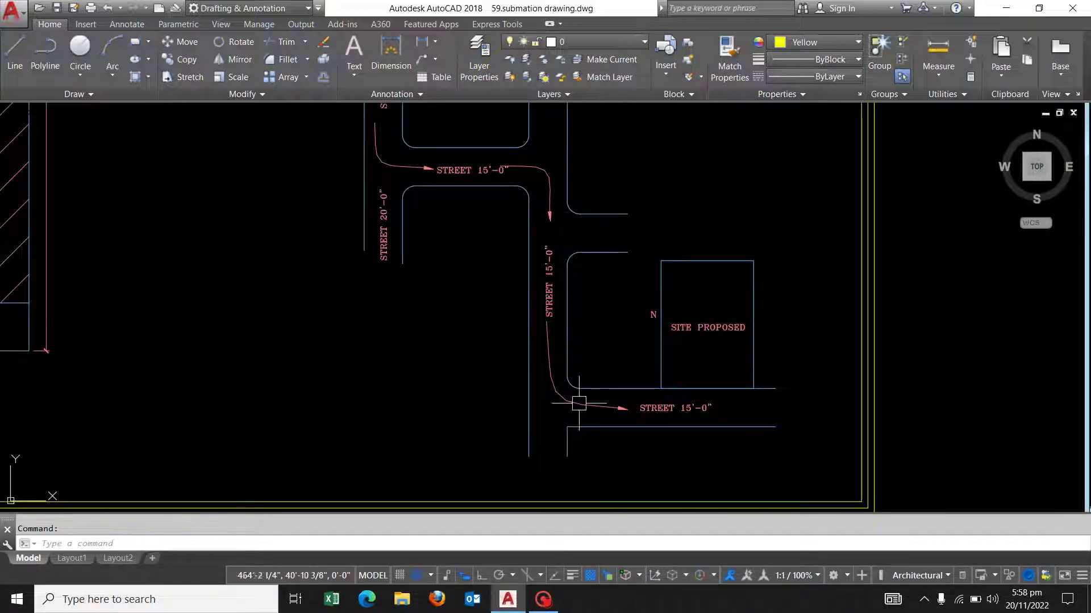
scroll(725, 365, "up", 2)
scroll(725, 358, "up", 2)
scroll(696, 328, "up", 2)
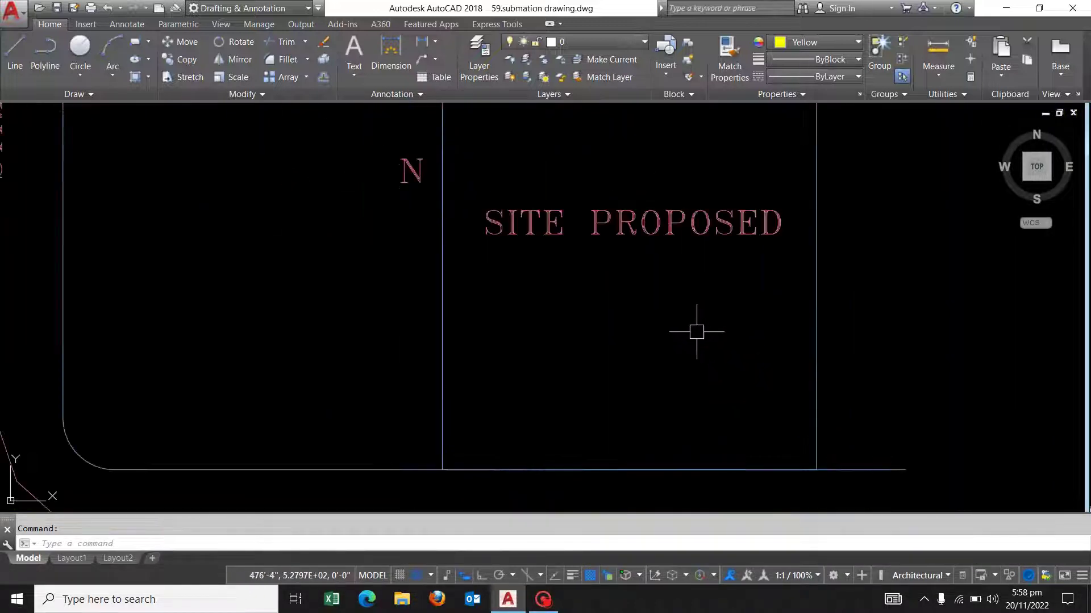
middle_click_drag(696, 328, 646, 403)
scroll(630, 386, "down", 2)
scroll(529, 287, "down", 2)
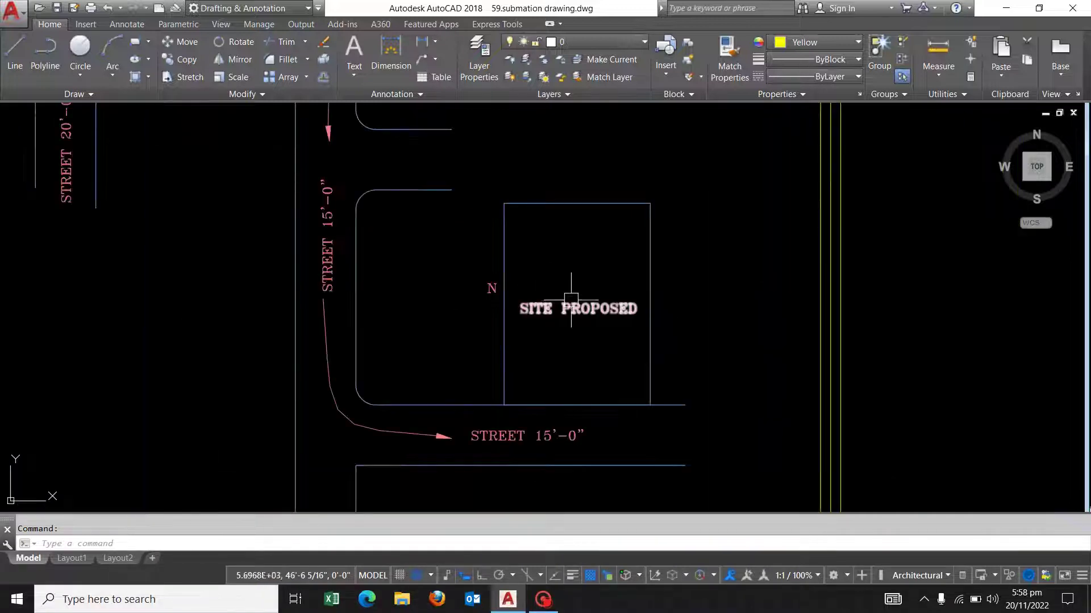
scroll(560, 324, "up", 2)
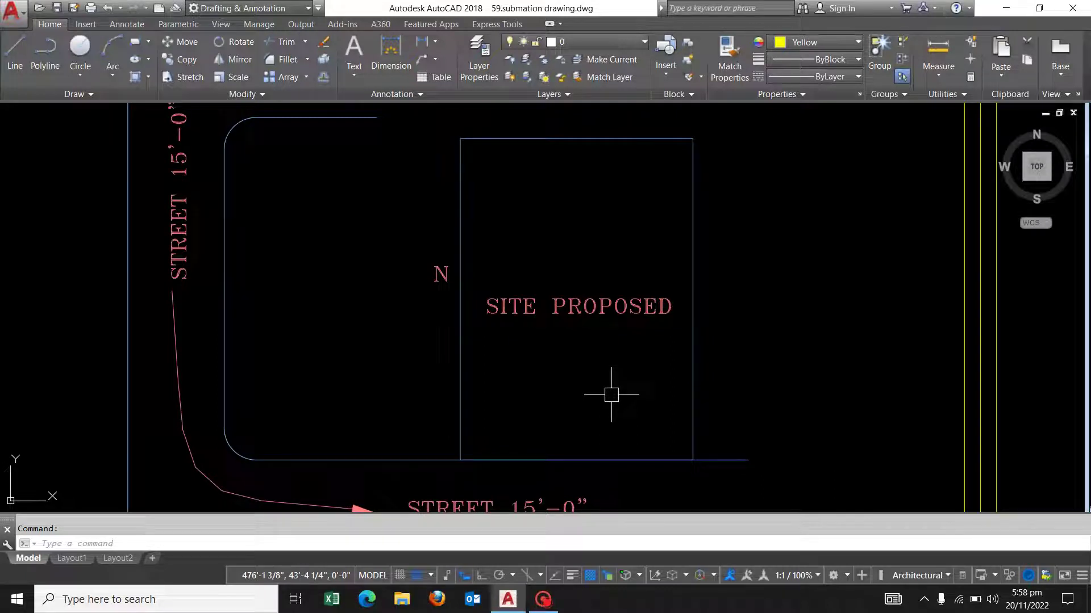
scroll(597, 397, "up", 2)
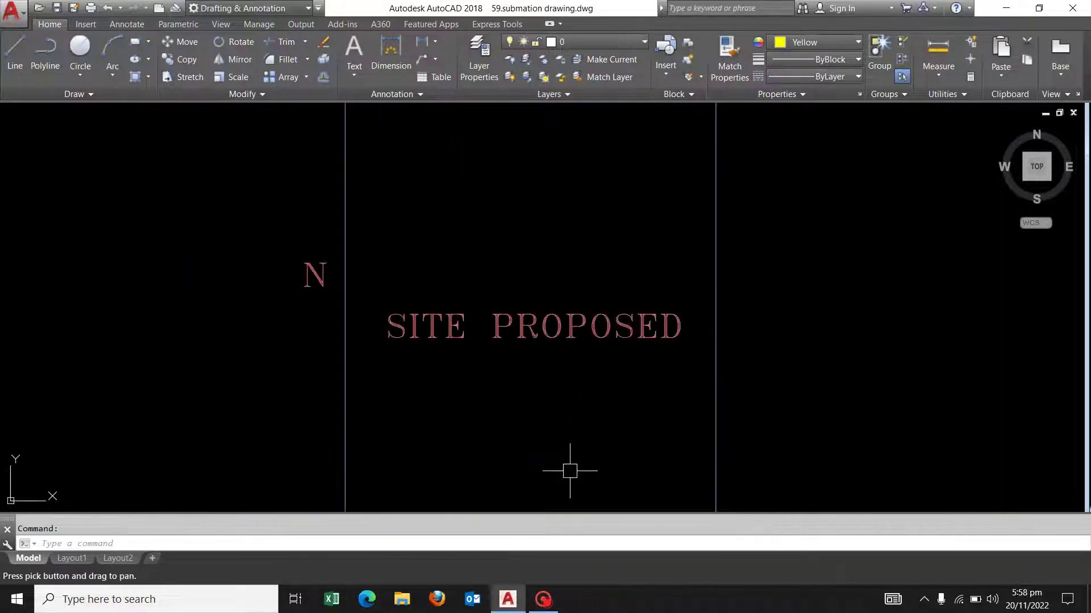
scroll(566, 363, "down", 2)
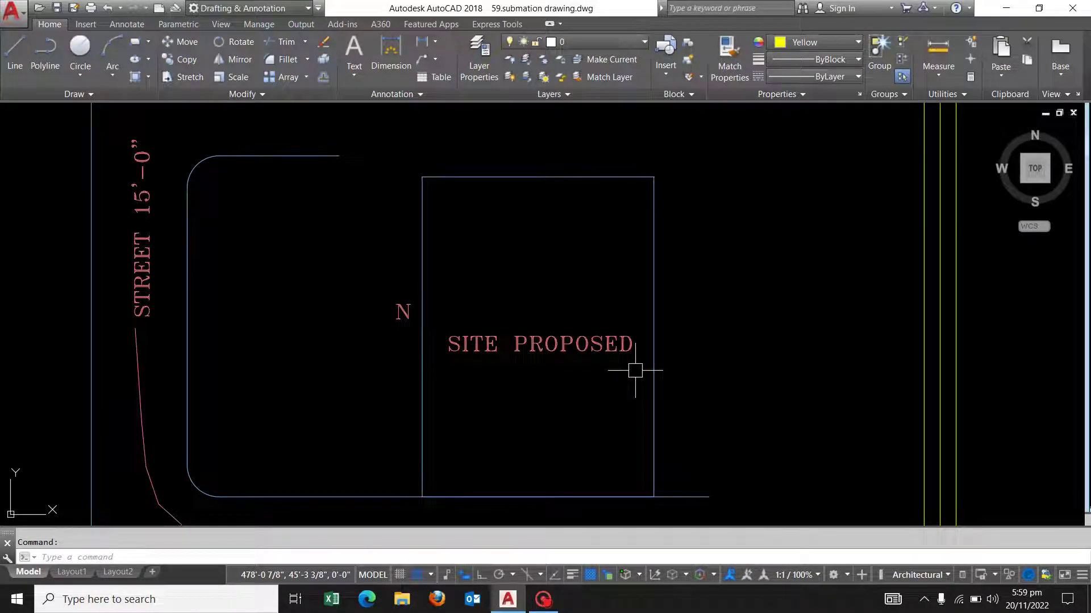
scroll(635, 371, "down", 2)
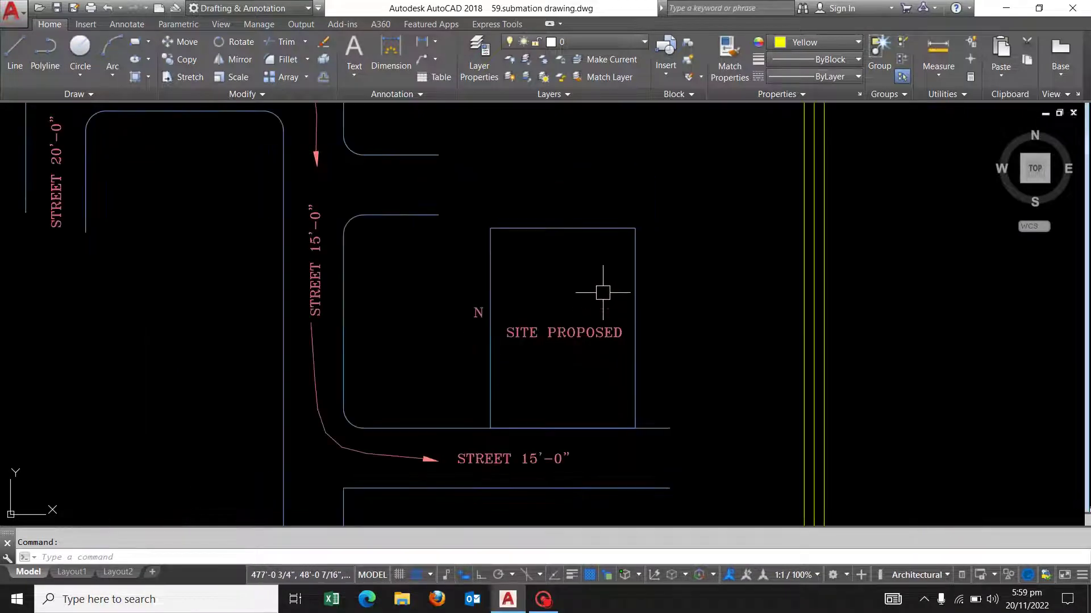
middle_click_drag(652, 283, 657, 345)
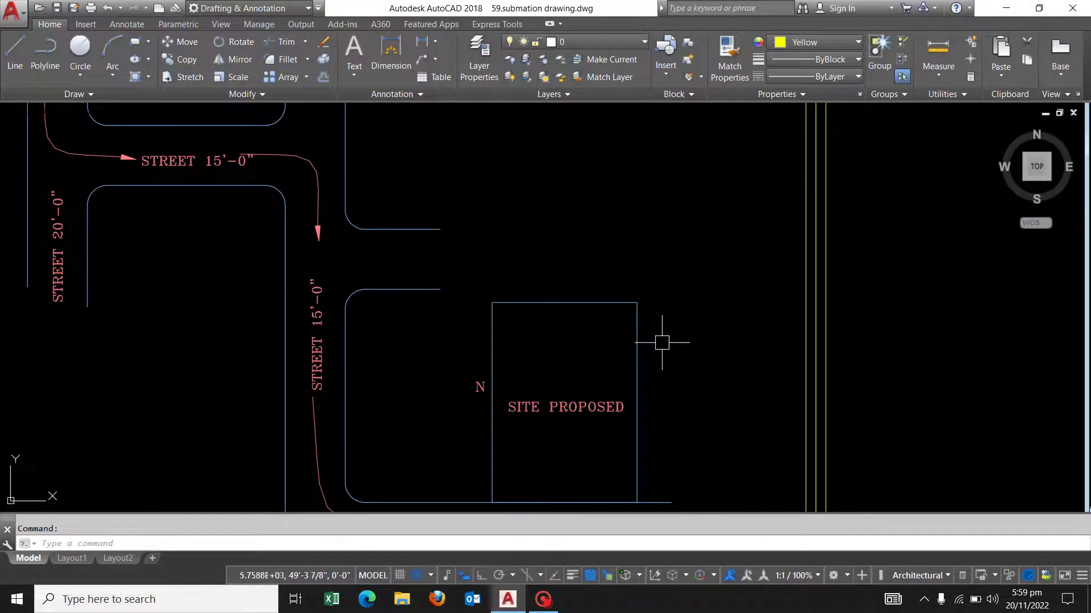
scroll(662, 342, "down", 1)
scroll(668, 339, "down", 2)
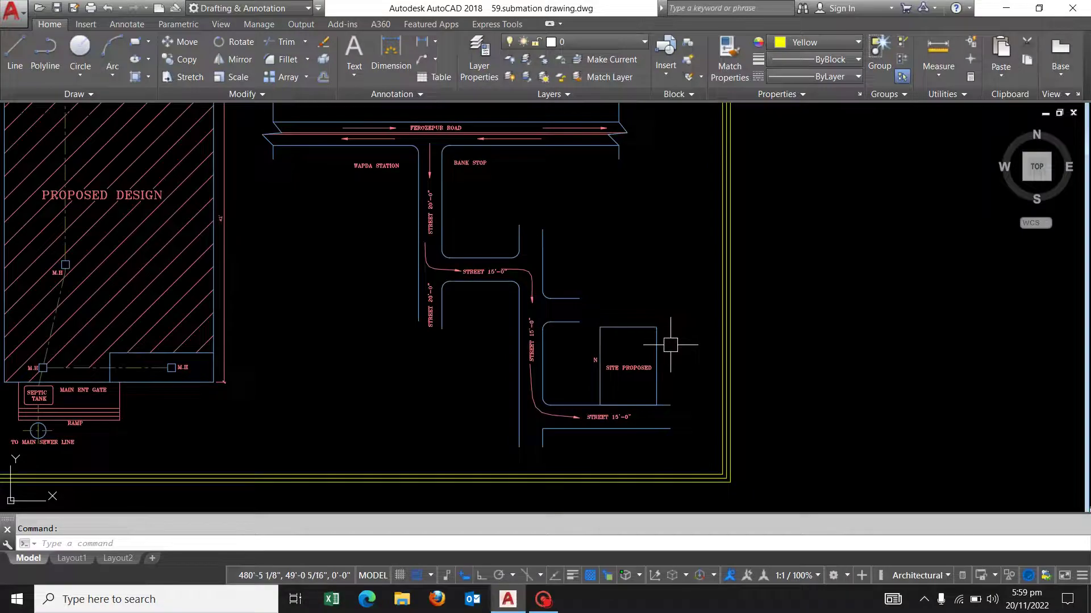
scroll(557, 297, "down", 1)
scroll(624, 340, "down", 2)
scroll(709, 377, "down", 2)
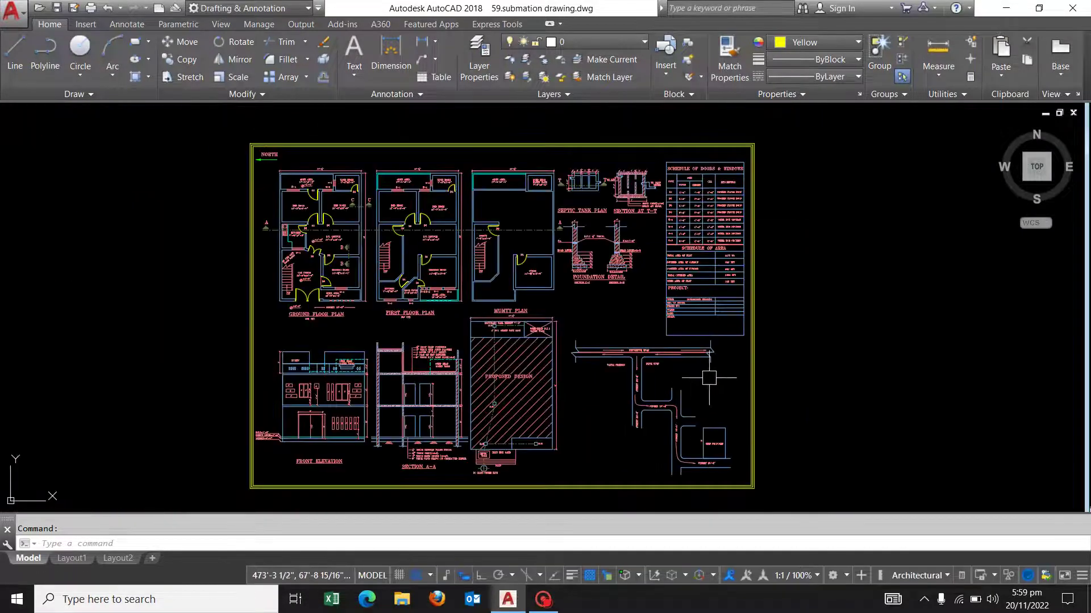
scroll(301, 264, "up", 2)
scroll(505, 304, "up", 2)
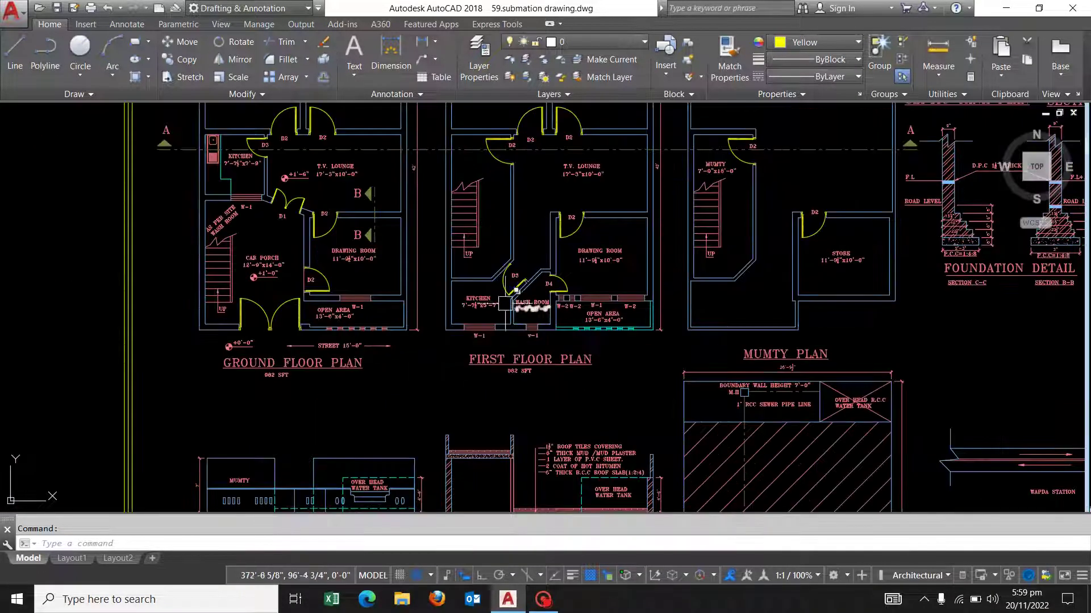
middle_click_drag(353, 305, 436, 359)
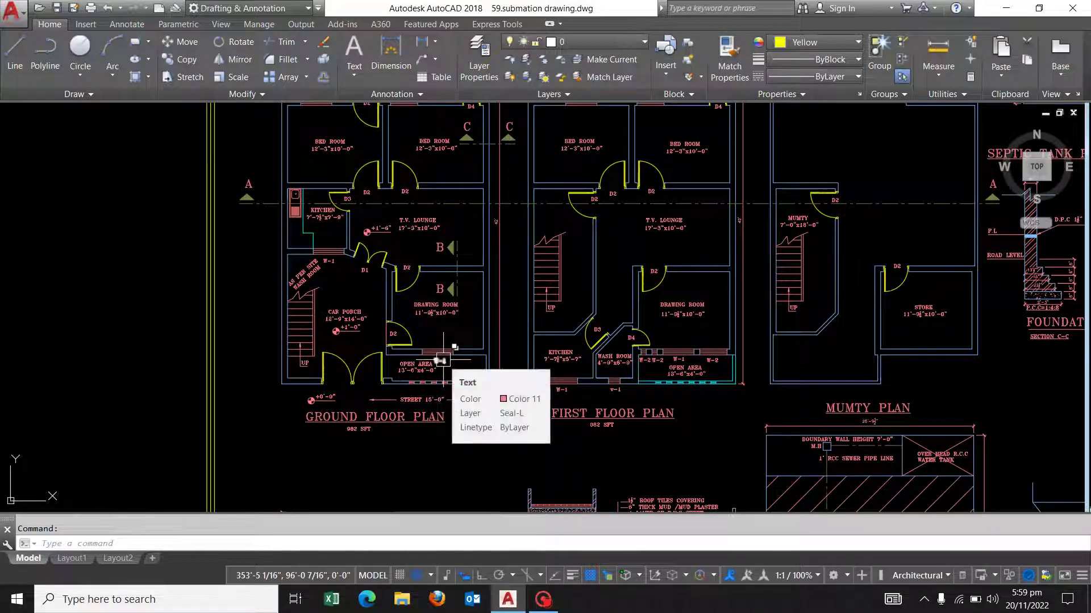
scroll(330, 392, "up", 3)
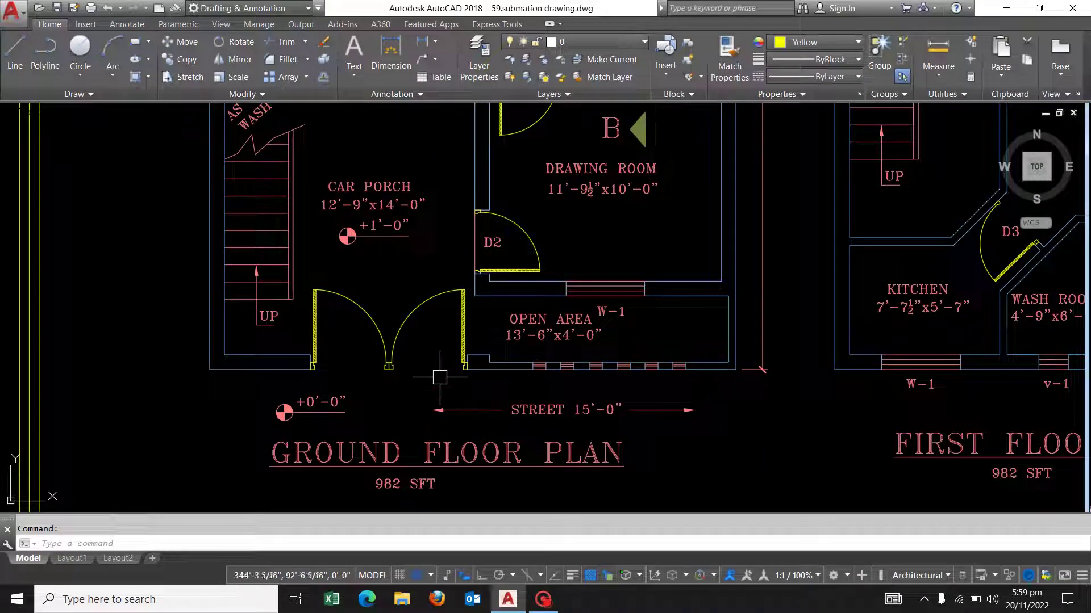
scroll(420, 377, "down", 2)
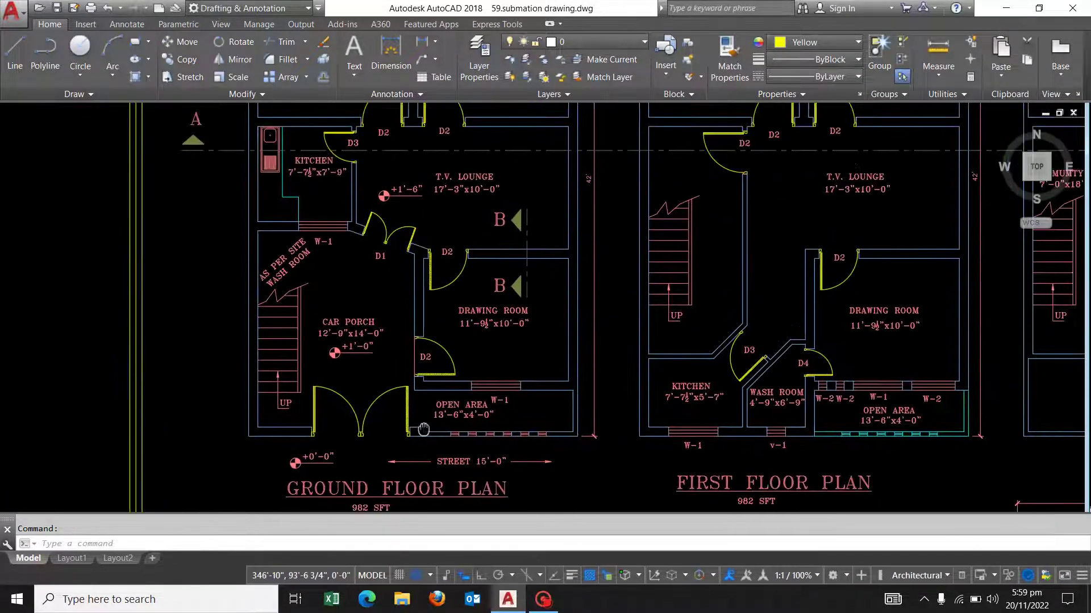
scroll(379, 386, "down", 2)
middle_click_drag(425, 402, 423, 426)
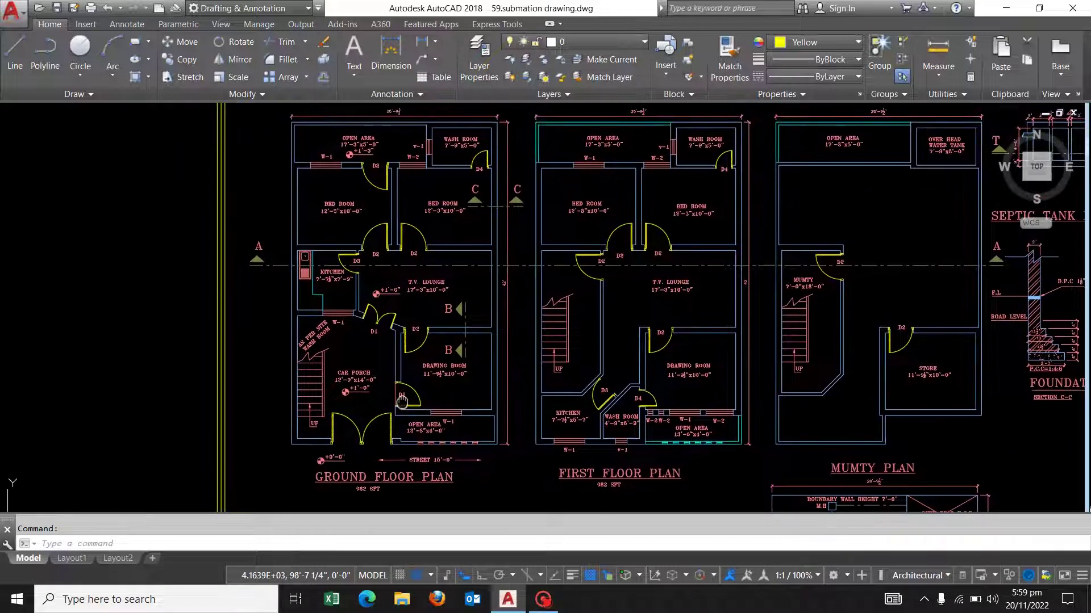
scroll(423, 426, "up", 3)
scroll(421, 398, "up", 3)
scroll(419, 360, "up", 3)
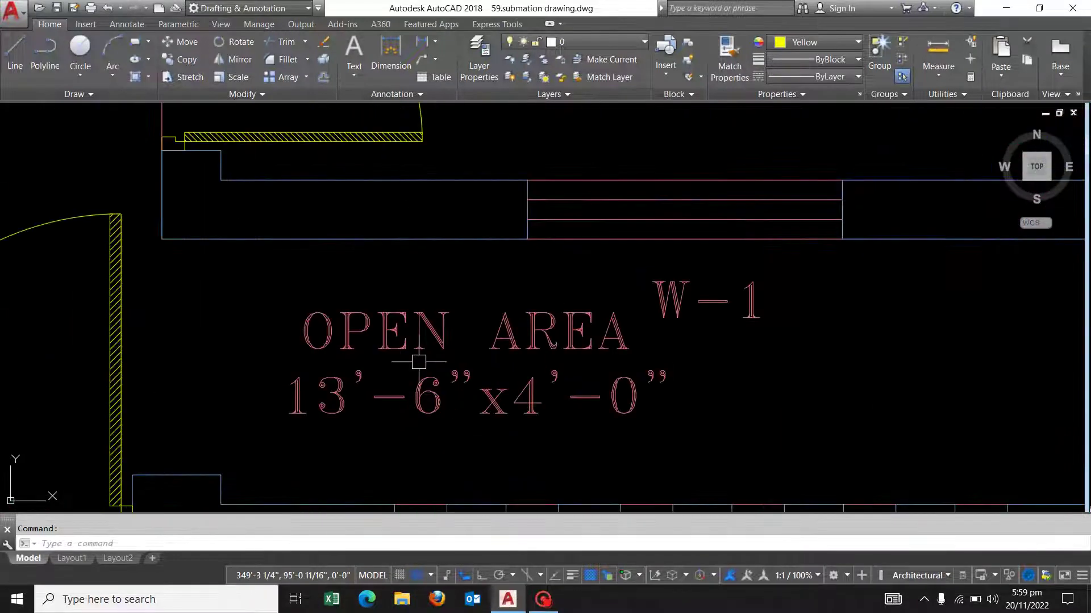
scroll(420, 359, "up", 3)
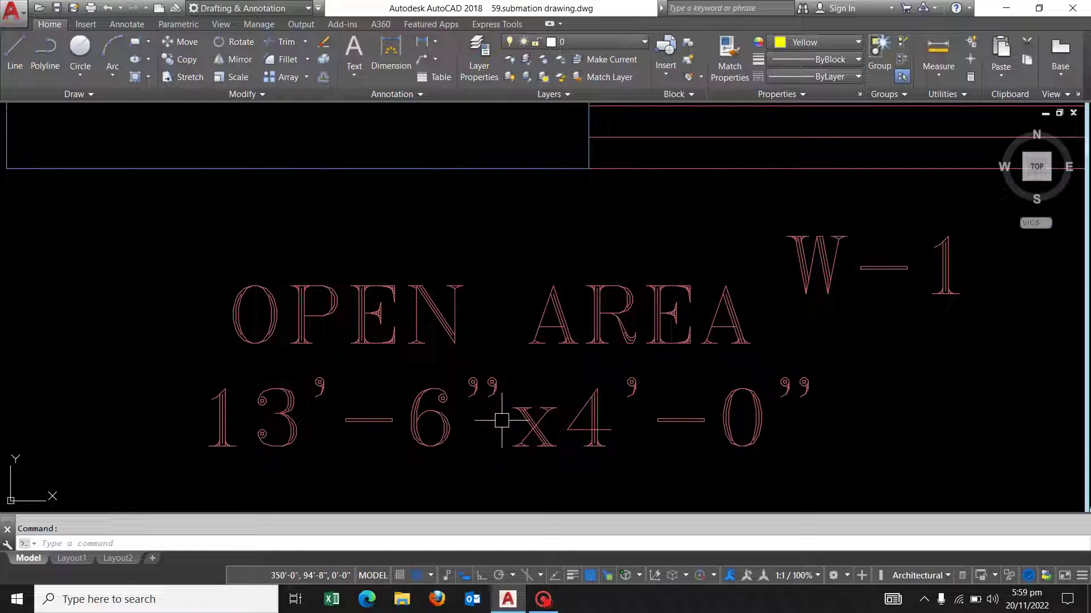
scroll(510, 423, "down", 4)
scroll(483, 426, "down", 3)
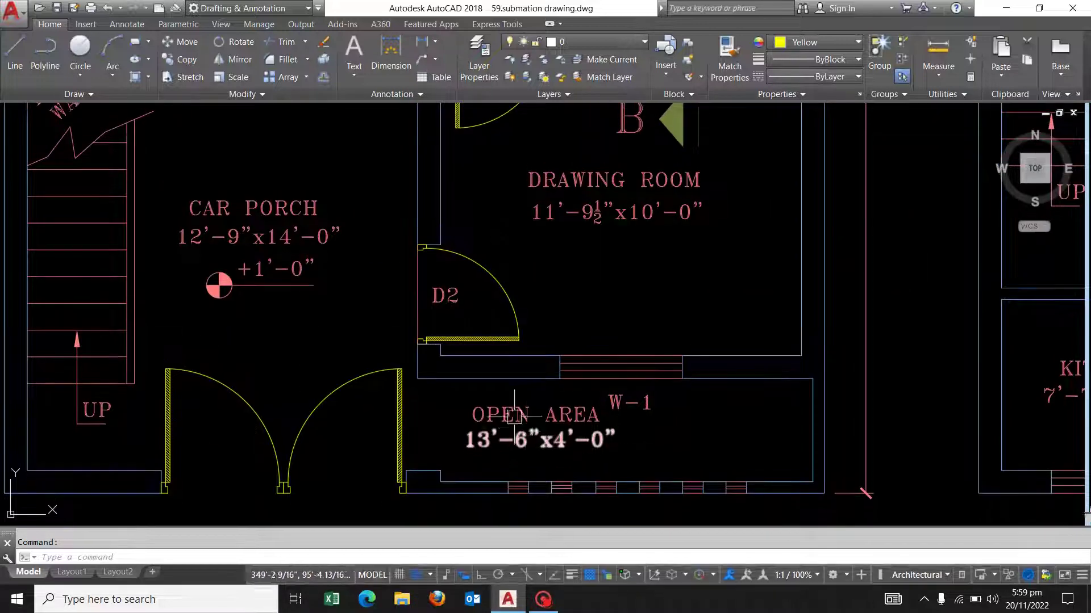
scroll(460, 407, "down", 3)
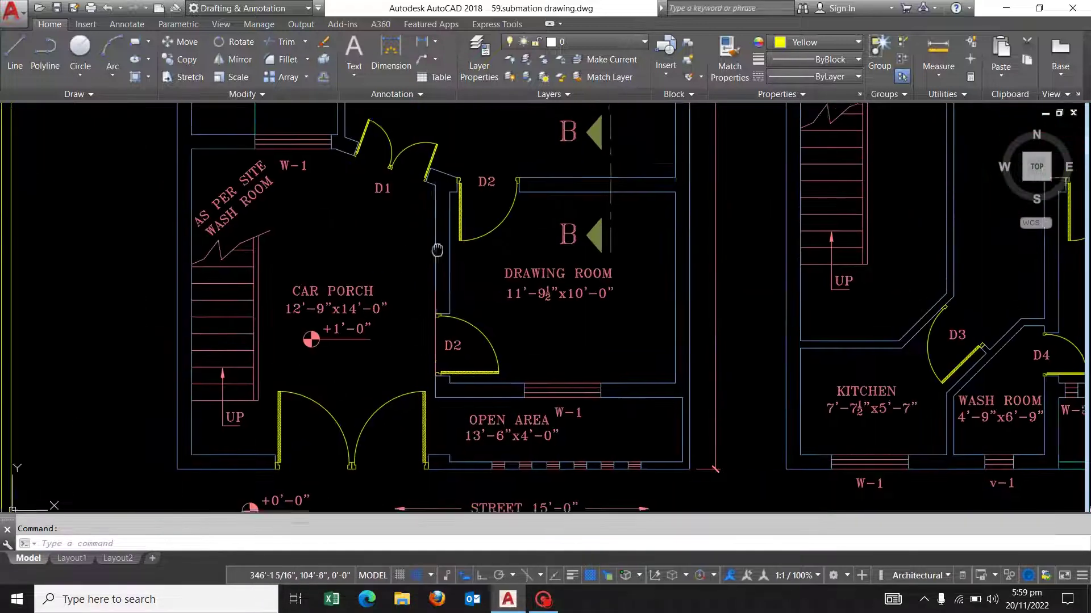
middle_click_drag(432, 261, 428, 438)
scroll(429, 438, "down", 3)
scroll(462, 312, "up", 2)
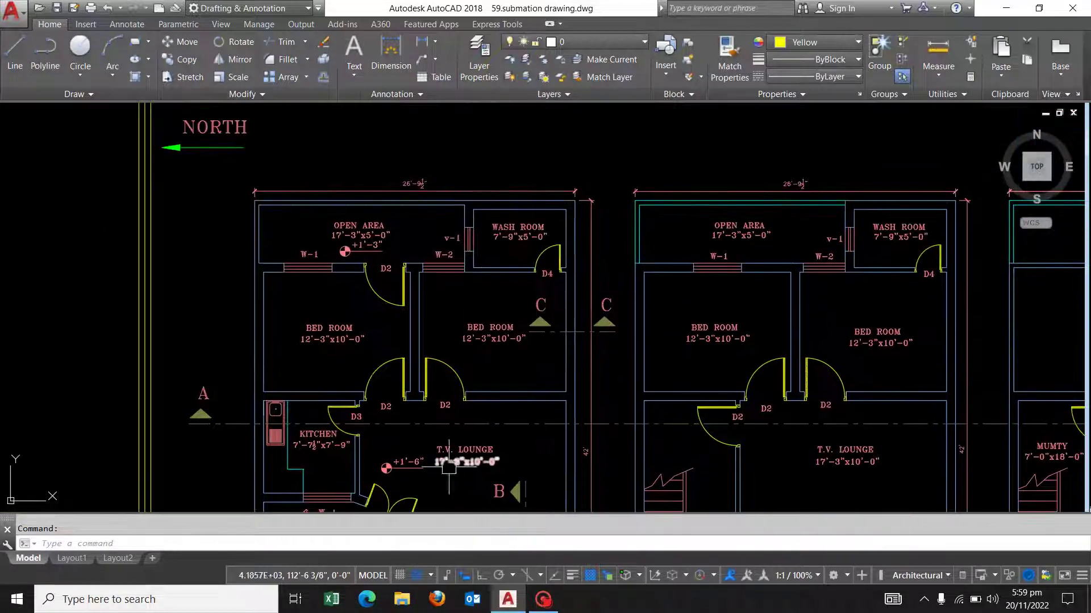
scroll(370, 227, "up", 3)
scroll(370, 227, "up", 5)
scroll(292, 275, "up", 1)
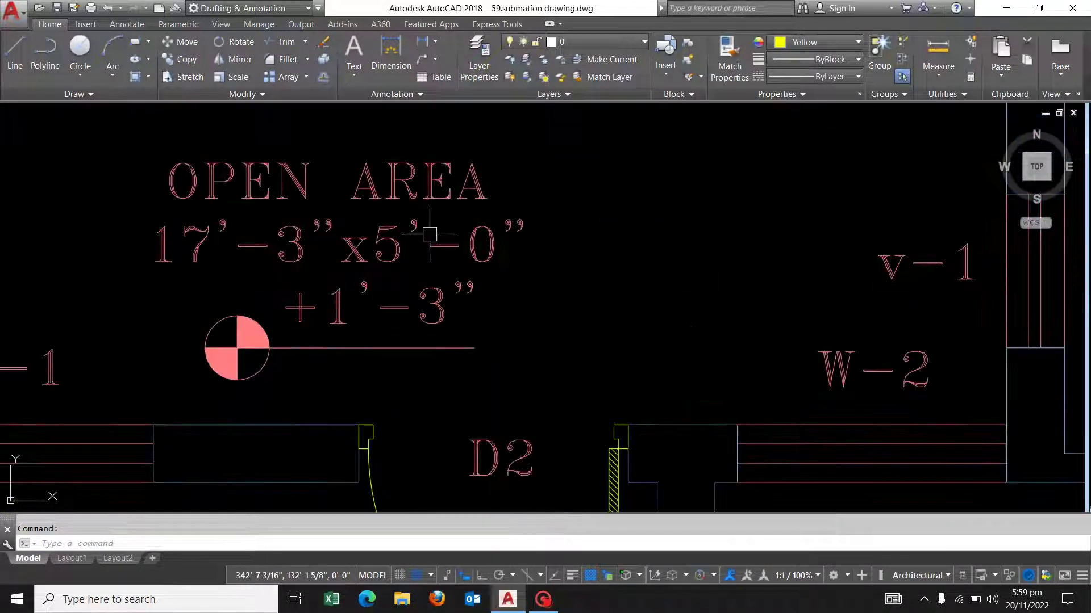
scroll(559, 250, "down", 4)
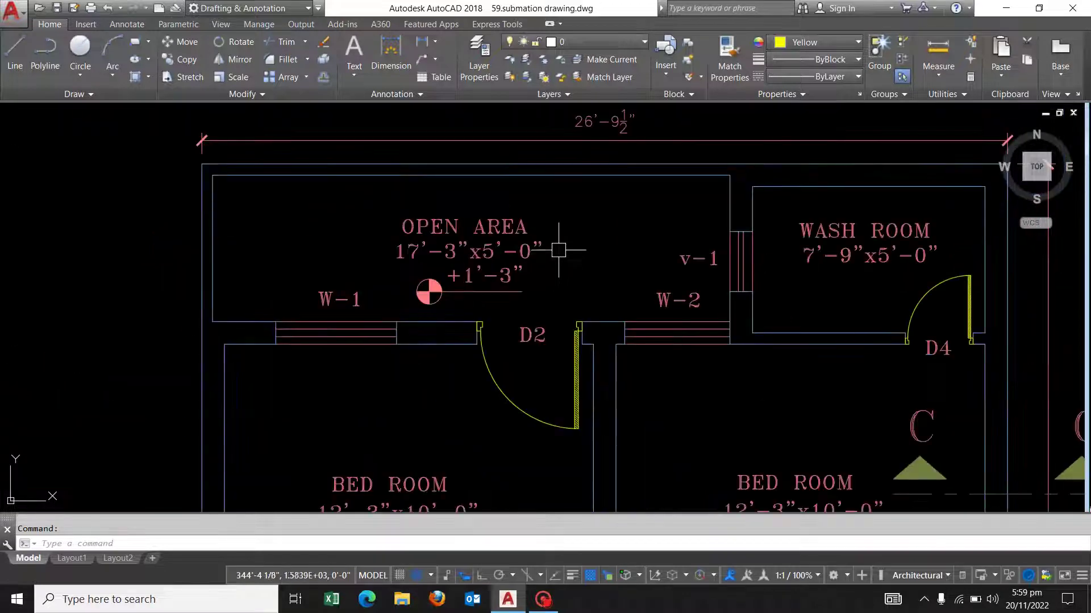
scroll(460, 163, "down", 4)
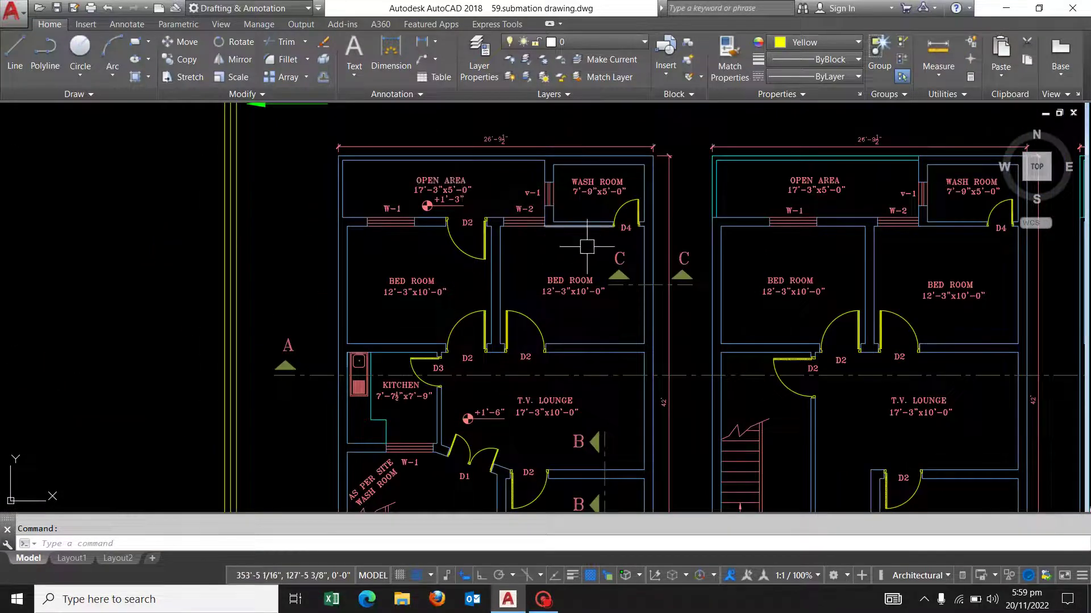
middle_click_drag(595, 351, 523, 259)
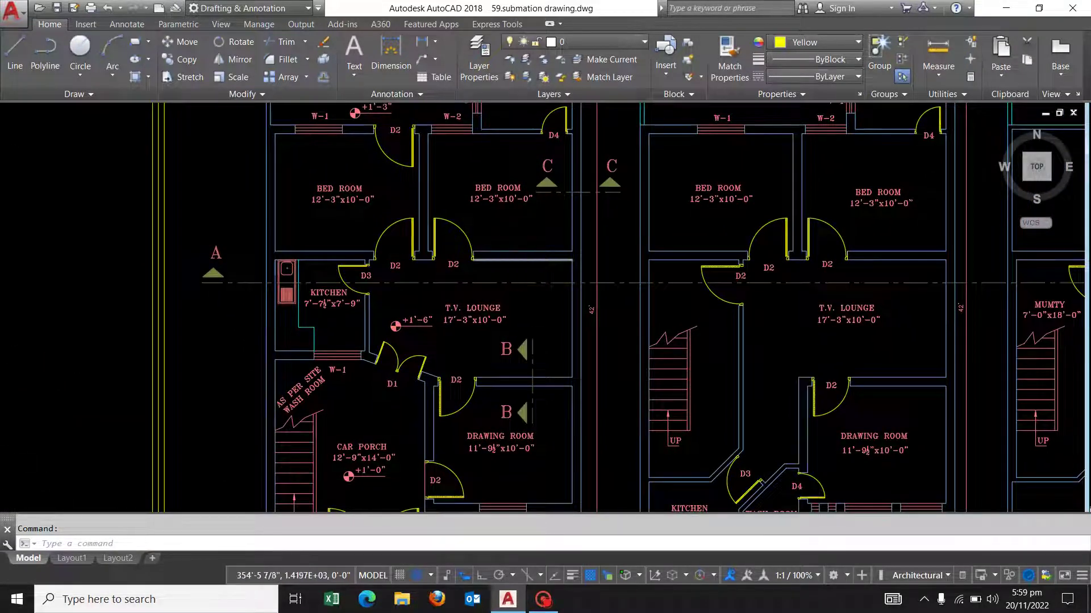
scroll(505, 260, "down", 2)
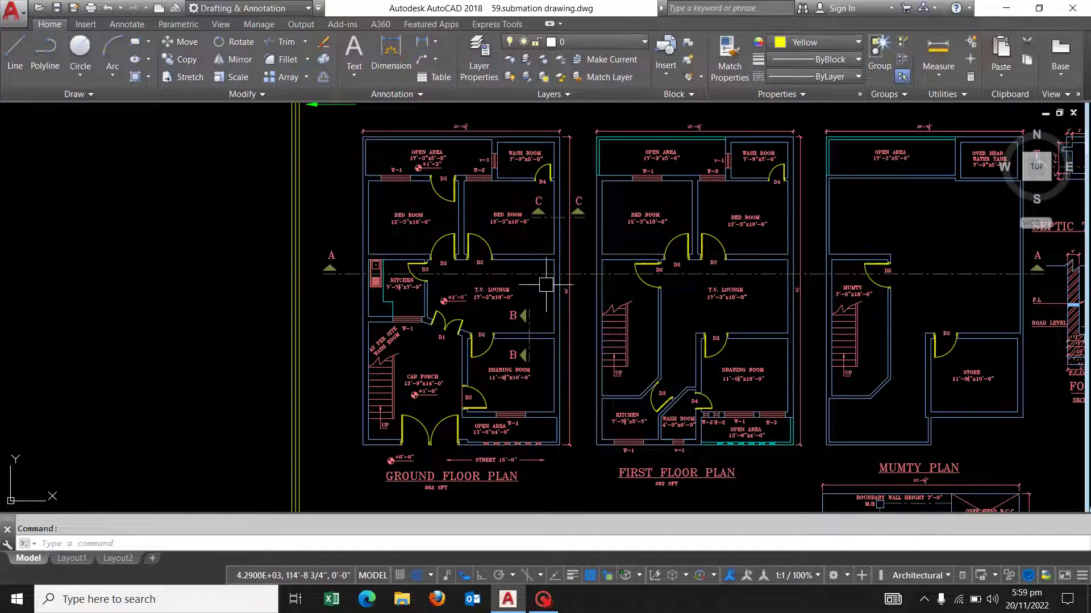
scroll(452, 418, "up", 2)
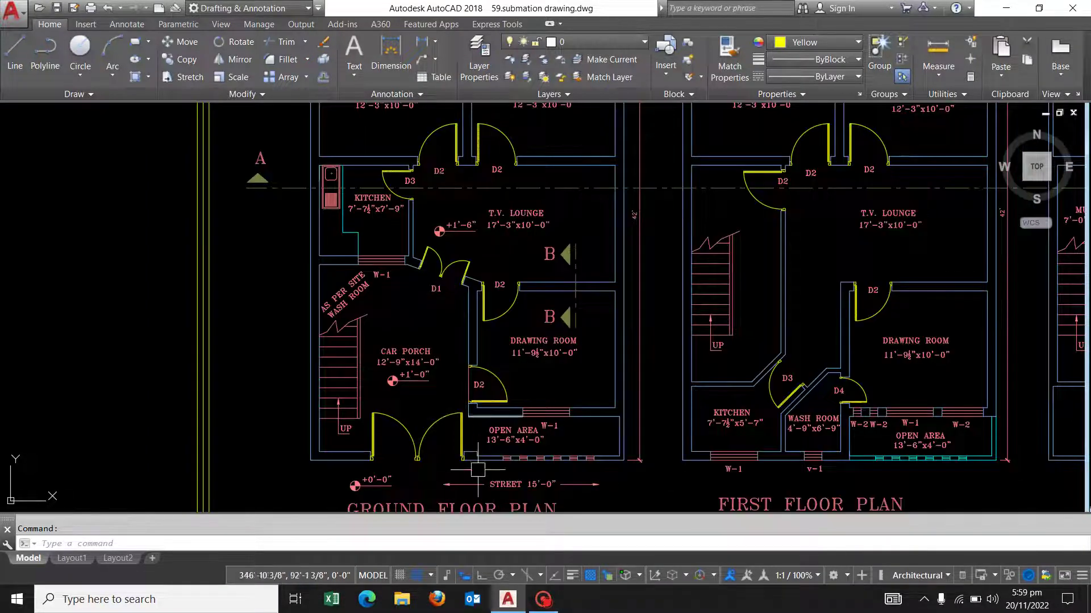
middle_click_drag(479, 463, 494, 438)
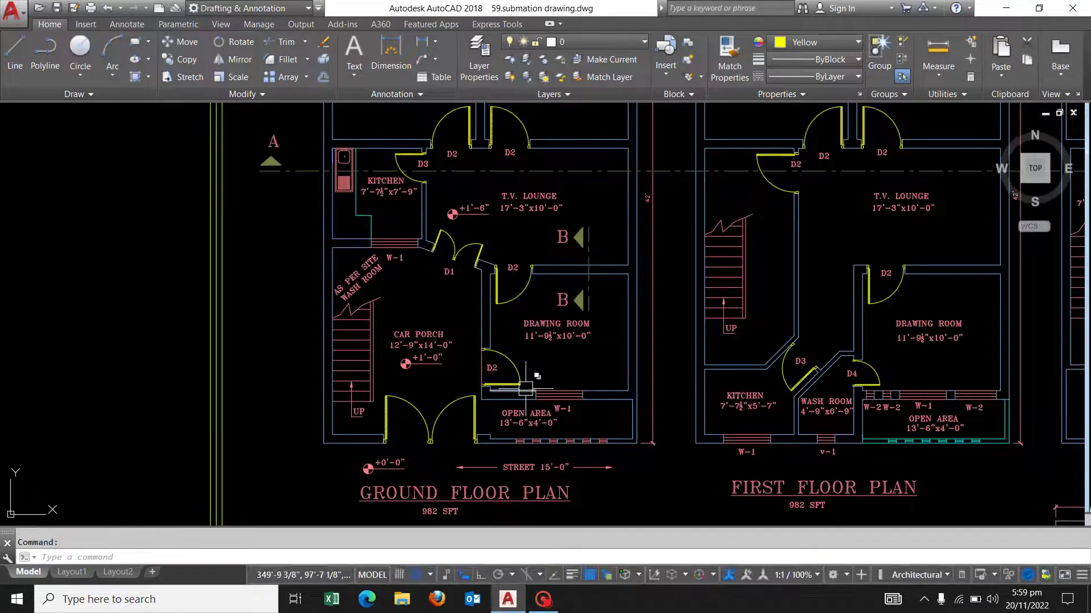
scroll(538, 354, "up", 2)
scroll(538, 354, "up", 2)
scroll(547, 311, "down", 2)
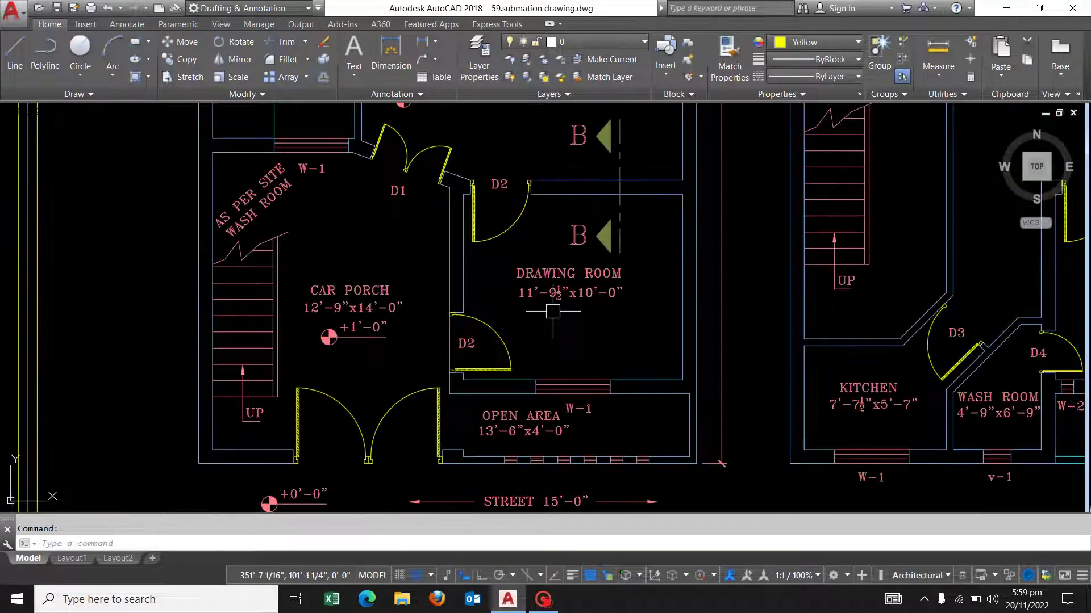
mouse_move(560, 305)
middle_mouse_down()
mouse_move(560, 345)
mouse_move(543, 366)
middle_mouse_up()
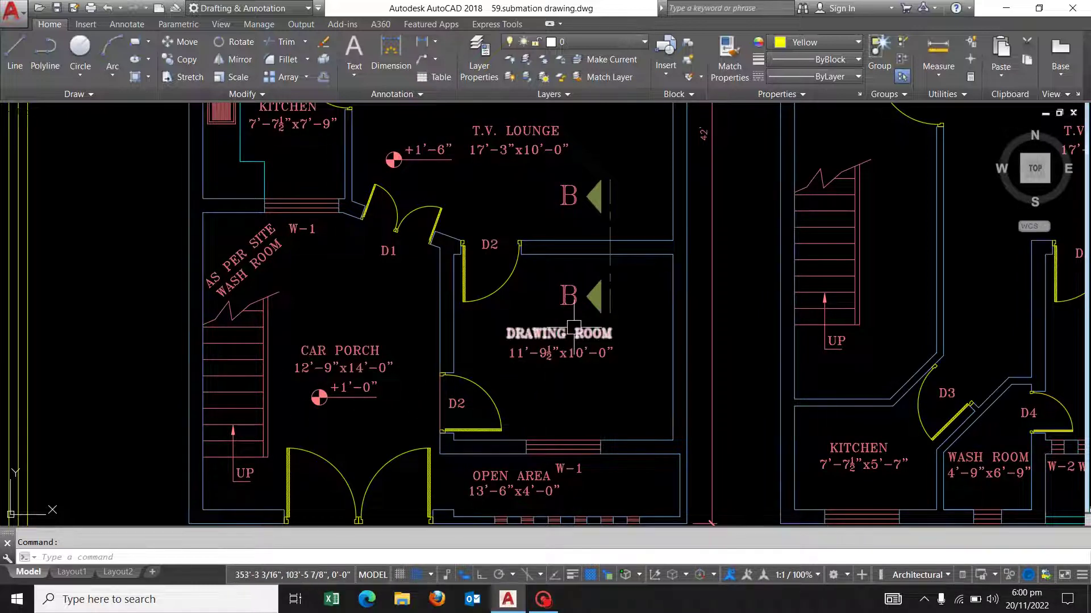
mouse_move(514, 140)
middle_mouse_down()
mouse_move(493, 335)
mouse_move(498, 363)
mouse_move(525, 381)
middle_mouse_up()
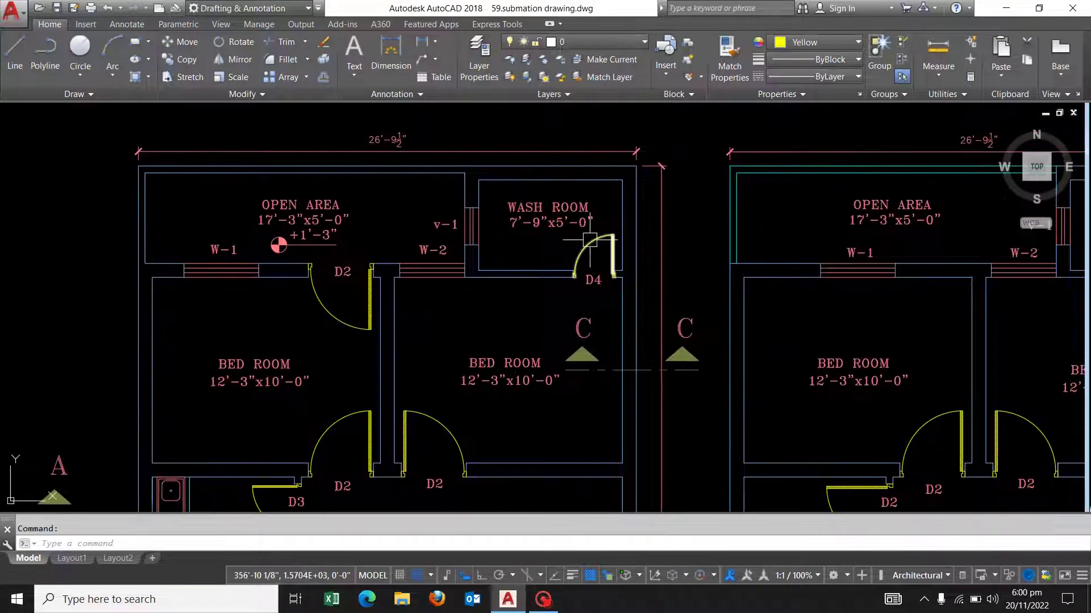
scroll(325, 251, "up", 4)
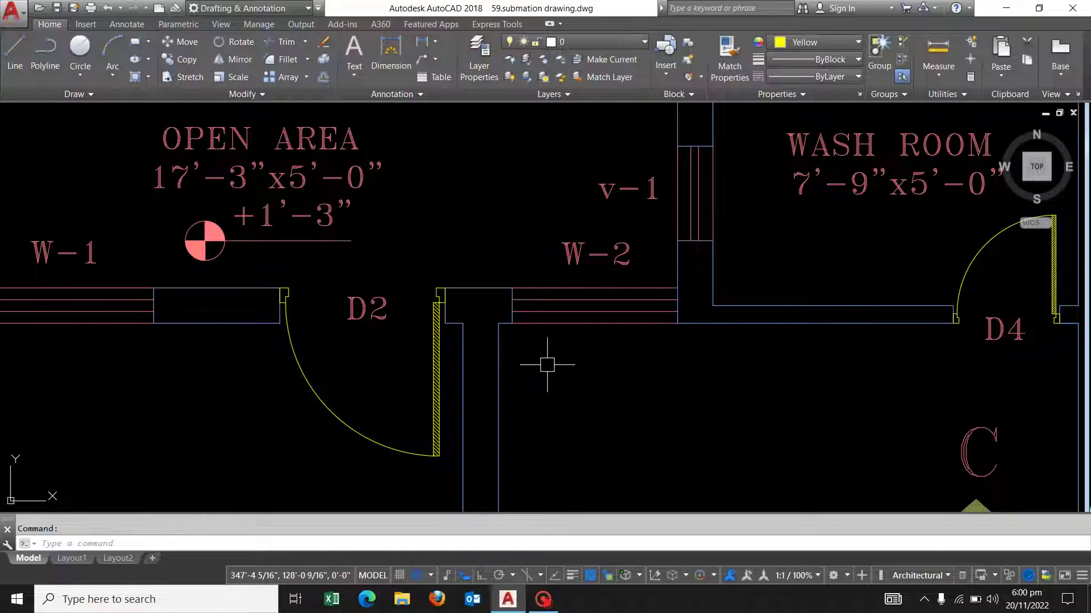
scroll(547, 365, "down", 3)
scroll(535, 341, "down", 1)
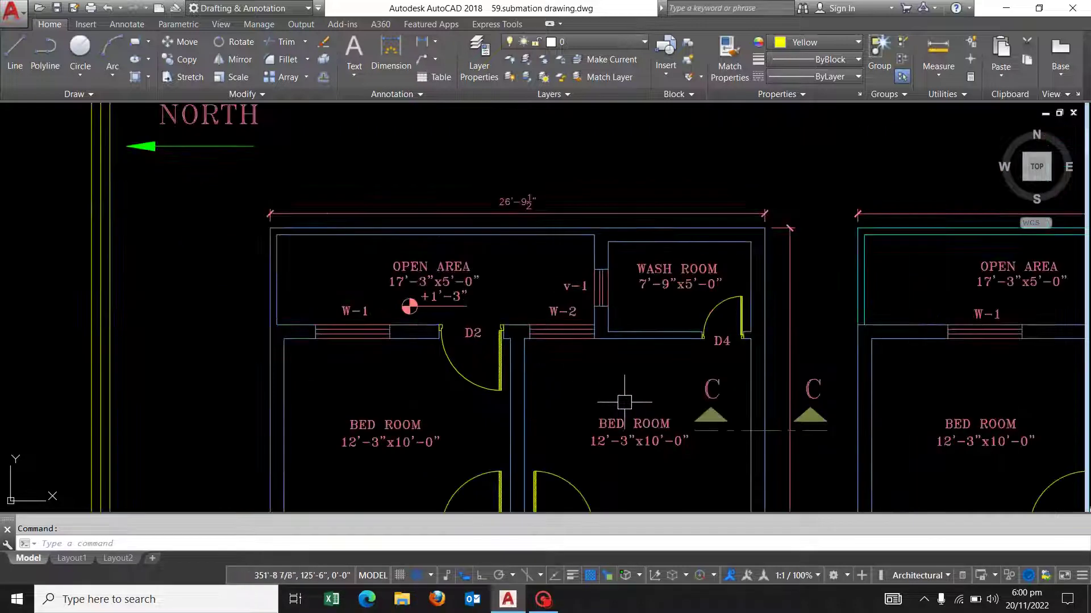
middle_click_drag(627, 396, 512, 281)
scroll(512, 281, "down", 2)
mouse_move(568, 393)
middle_mouse_down()
mouse_move(527, 381)
mouse_move(516, 334)
middle_mouse_up()
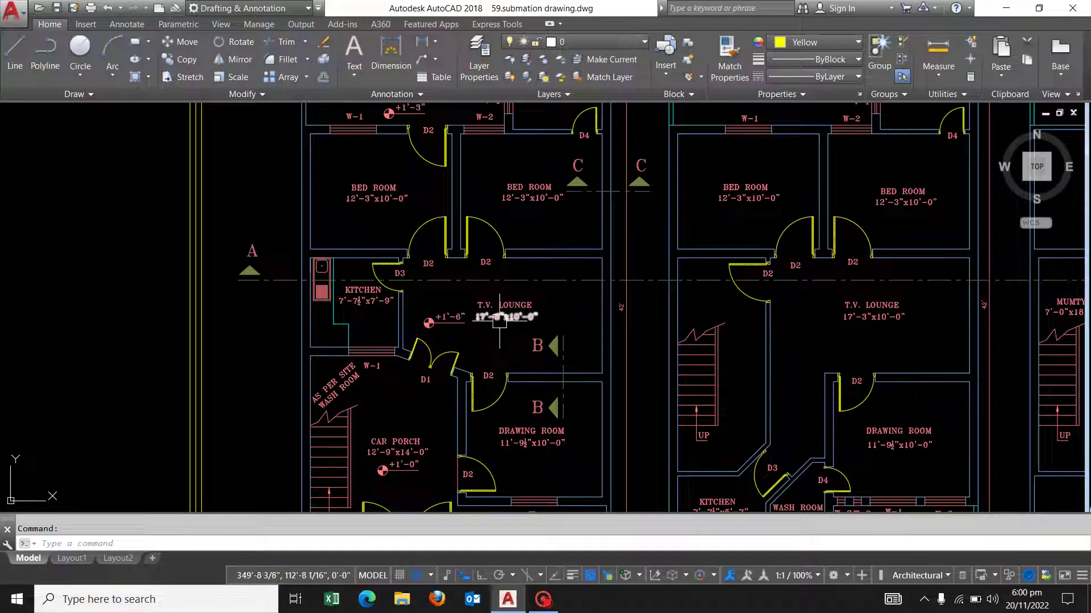
middle_click_drag(499, 322, 493, 227)
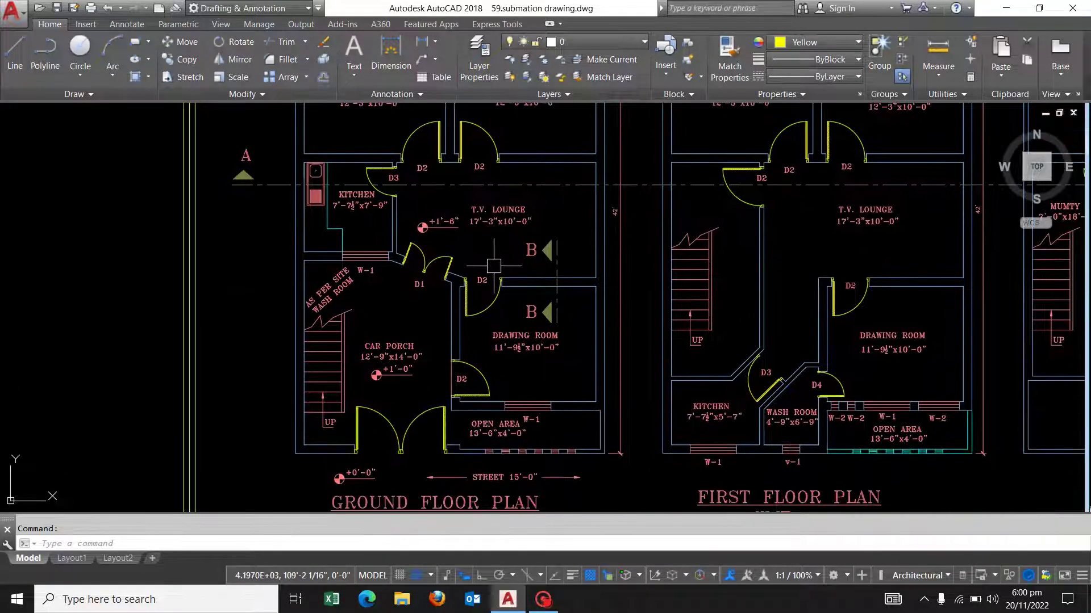
middle_click_drag(493, 265, 475, 188)
scroll(397, 369, "up", 2)
scroll(295, 409, "up", 3)
scroll(302, 367, "up", 3)
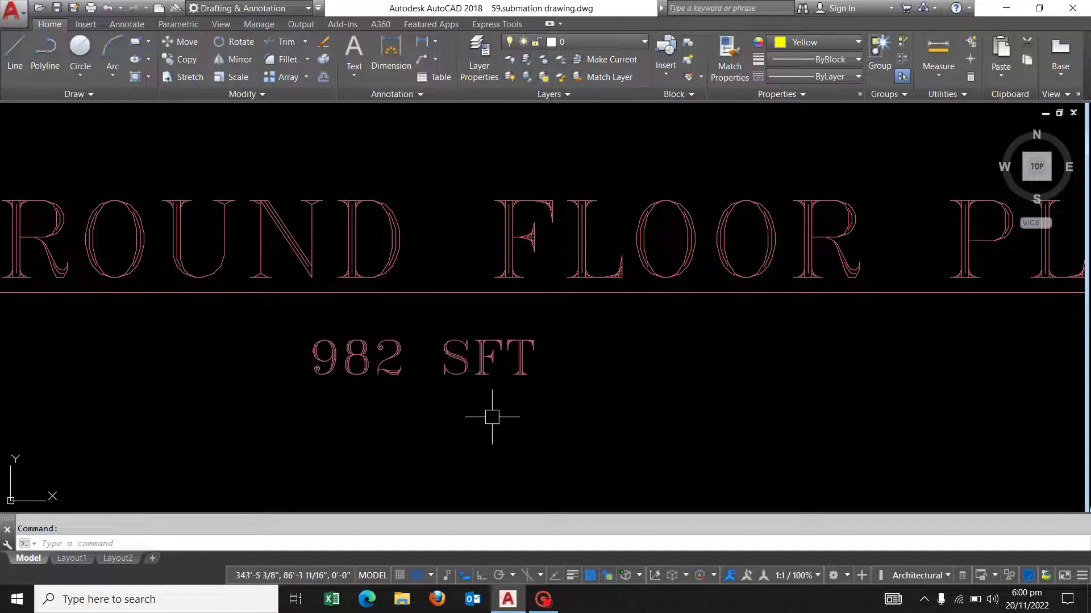
scroll(491, 417, "down", 4)
scroll(500, 380, "down", 3)
middle_click_drag(514, 310, 480, 409)
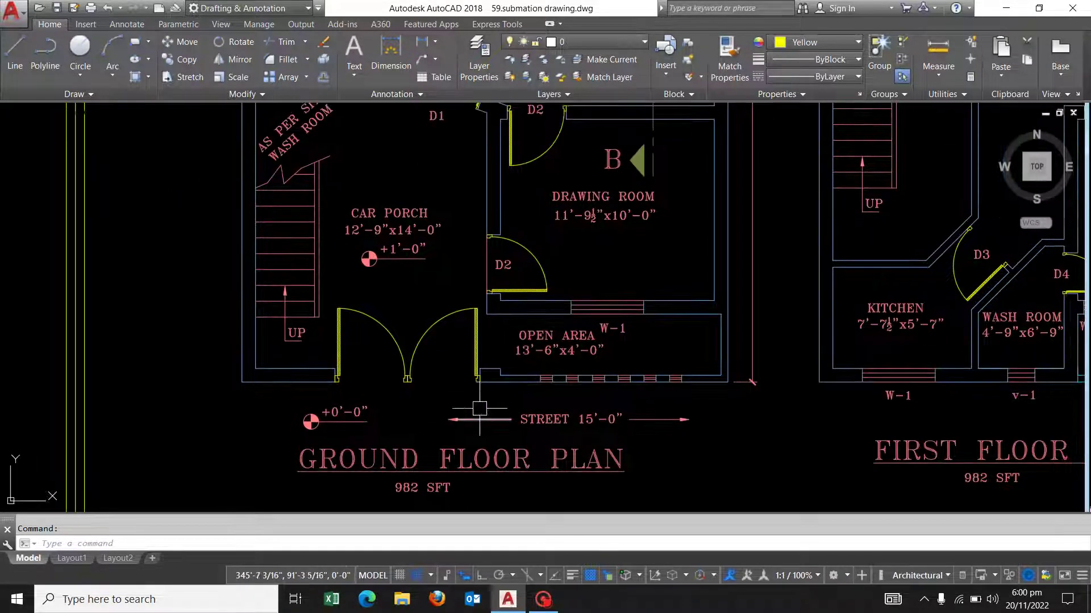
middle_click_drag(532, 329, 491, 401)
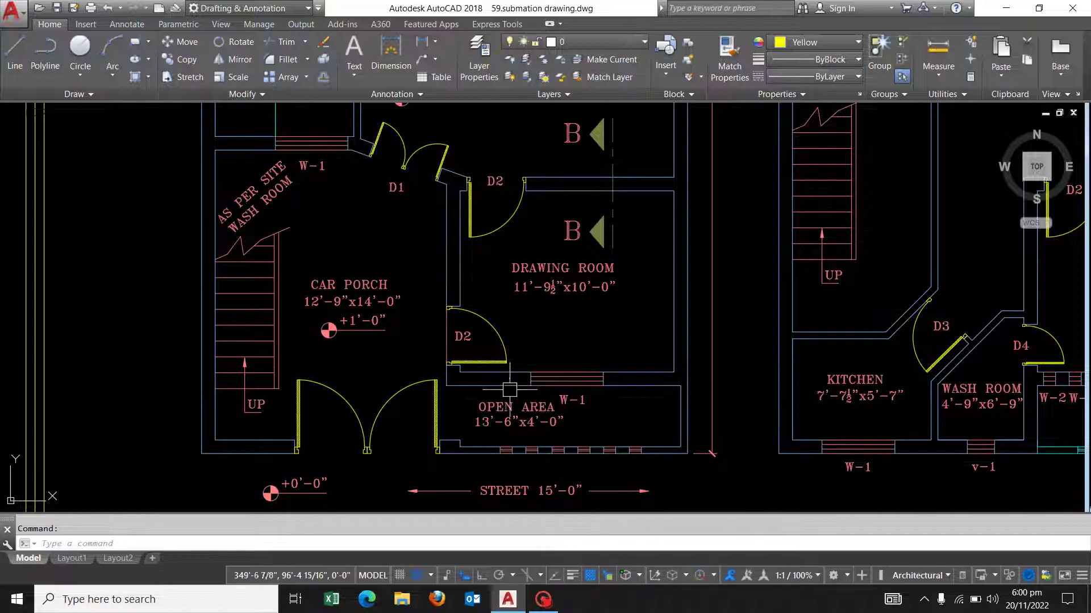
scroll(491, 401, "down", 3)
scroll(512, 369, "up", 1)
scroll(472, 362, "down", 2)
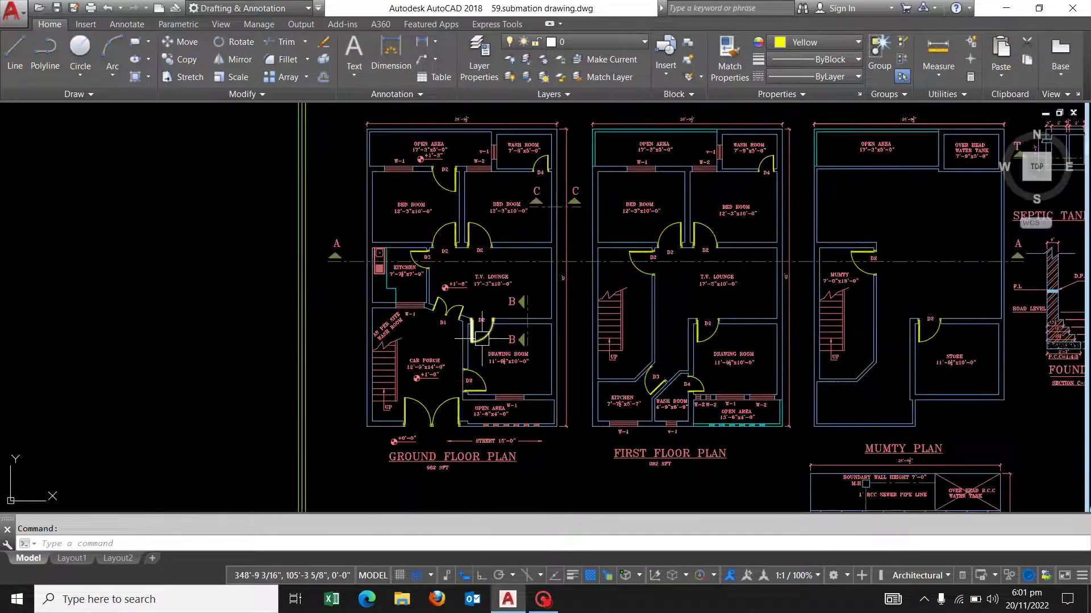
scroll(500, 364, "up", 1)
scroll(505, 375, "up", 1)
scroll(505, 374, "down", 2)
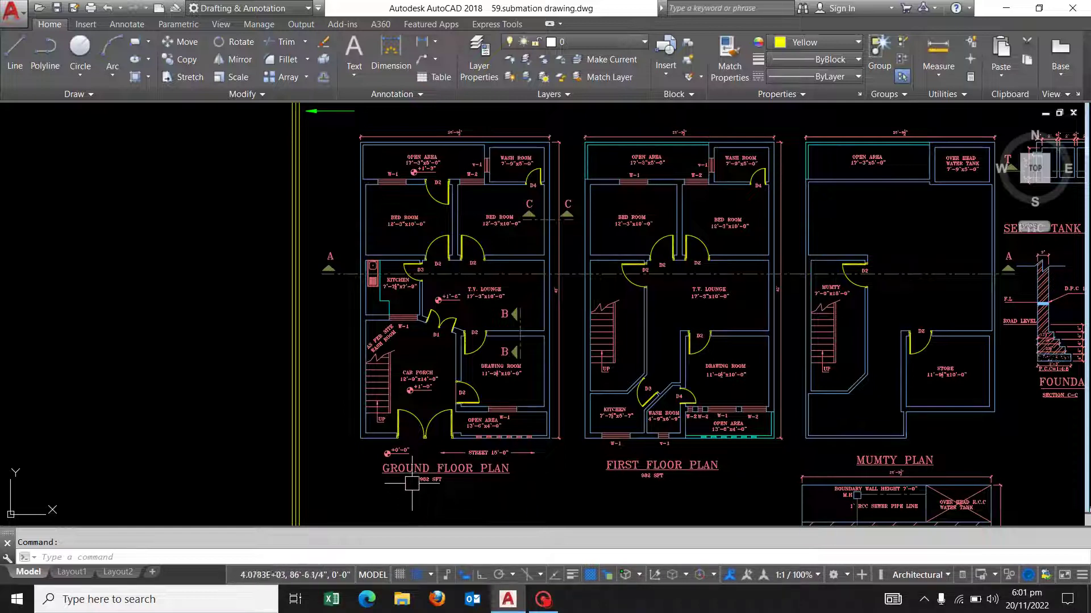
scroll(420, 477, "up", 5)
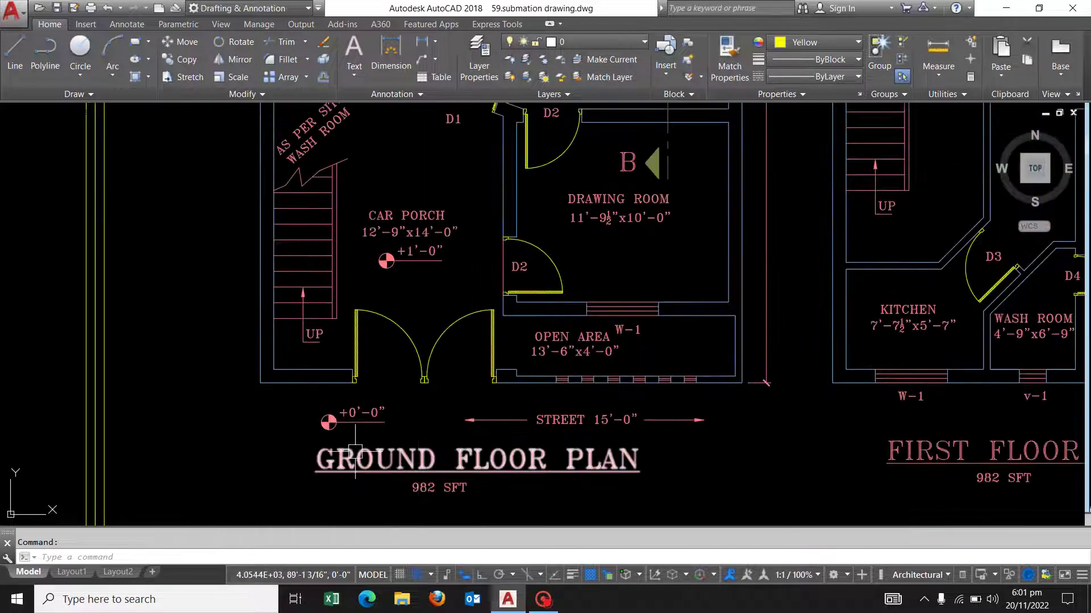
scroll(349, 428, "up", 1)
scroll(349, 428, "up", 1)
scroll(341, 407, "up", 3)
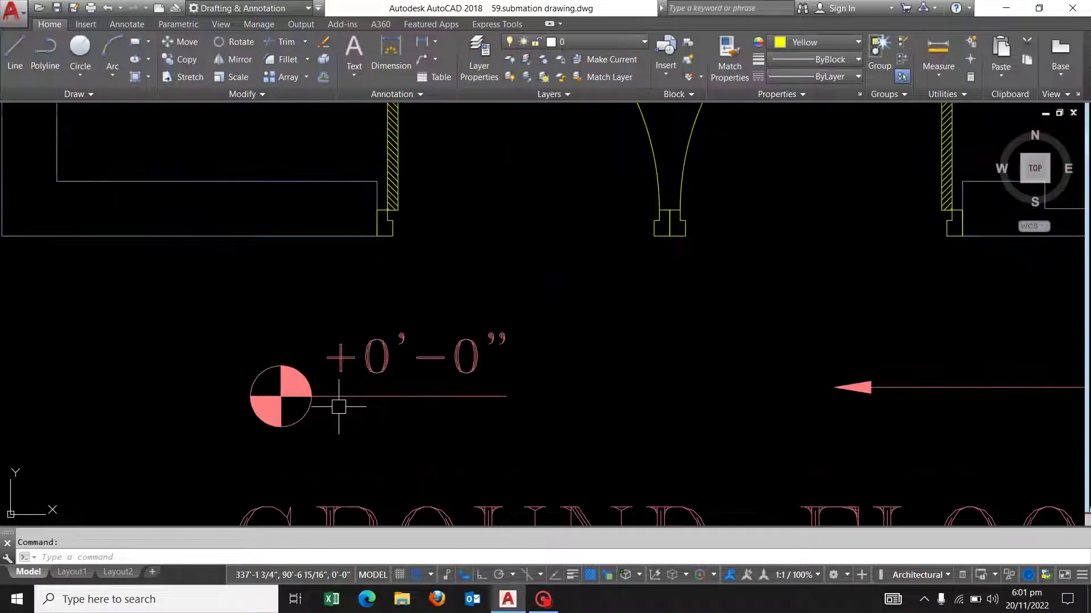
scroll(340, 451, "down", 1)
scroll(341, 448, "down", 2)
scroll(341, 444, "down", 2)
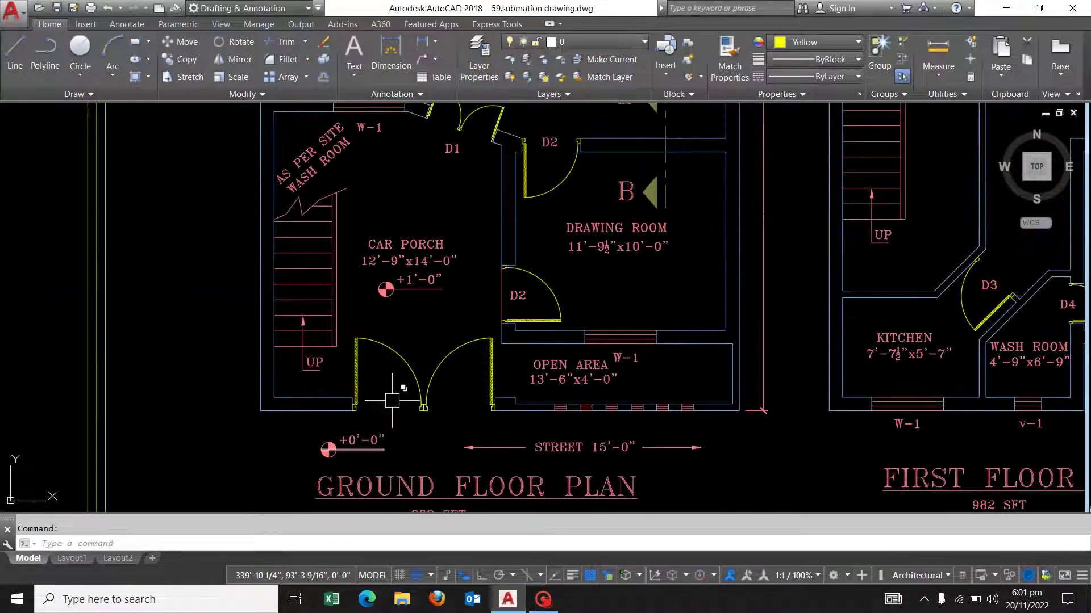
scroll(420, 296, "up", 2)
middle_click_drag(420, 296, 418, 310)
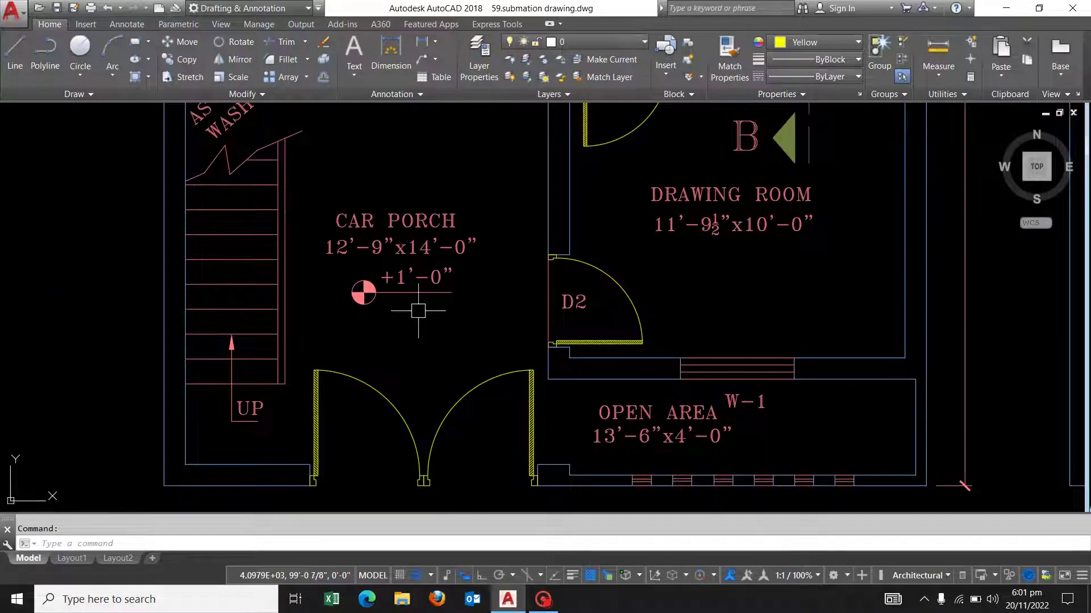
scroll(420, 295, "down", 3)
scroll(432, 250, "up", 2)
scroll(432, 250, "up", 1)
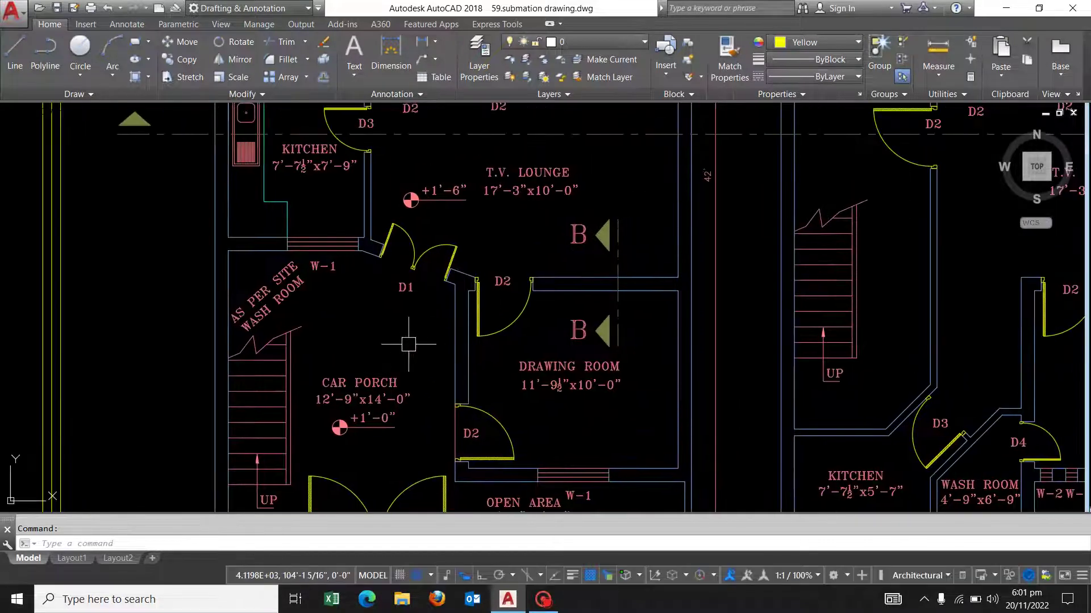
scroll(457, 200, "up", 2)
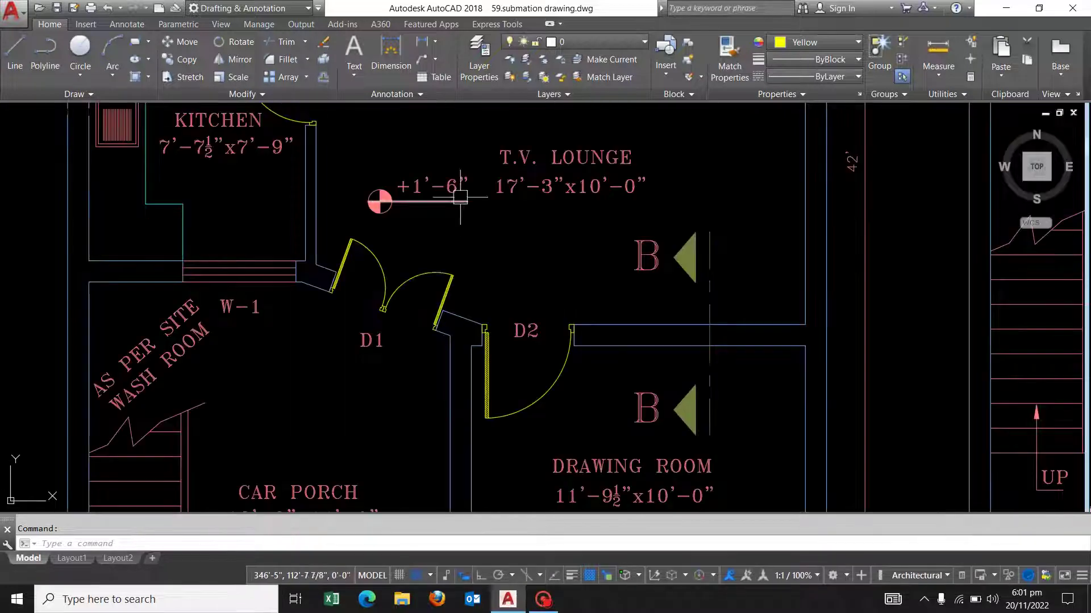
scroll(424, 291, "down", 3)
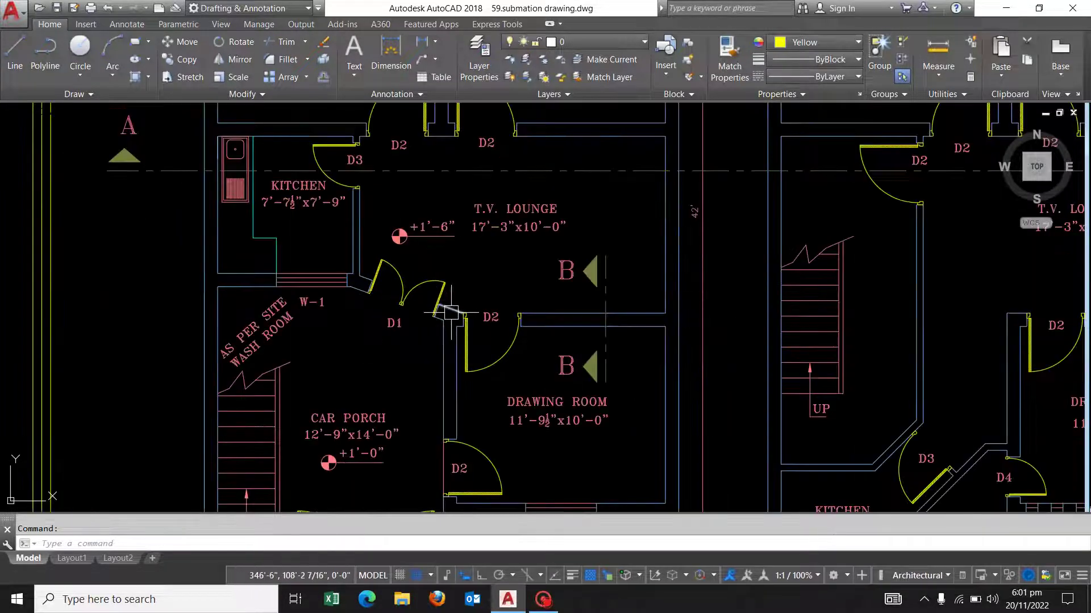
scroll(453, 314, "down", 1)
scroll(417, 266, "down", 2)
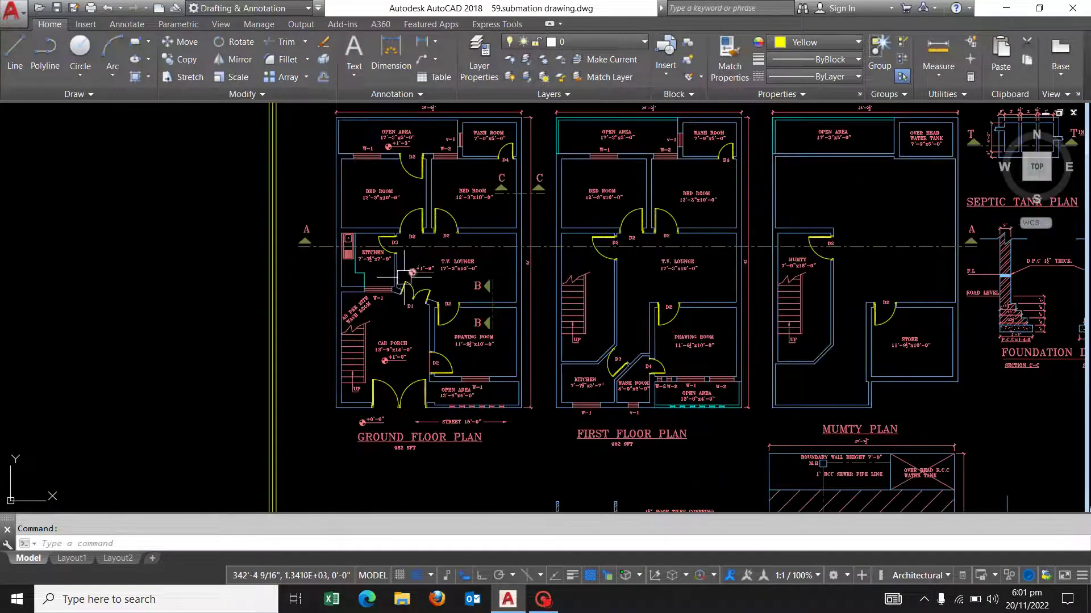
mouse_move(414, 271)
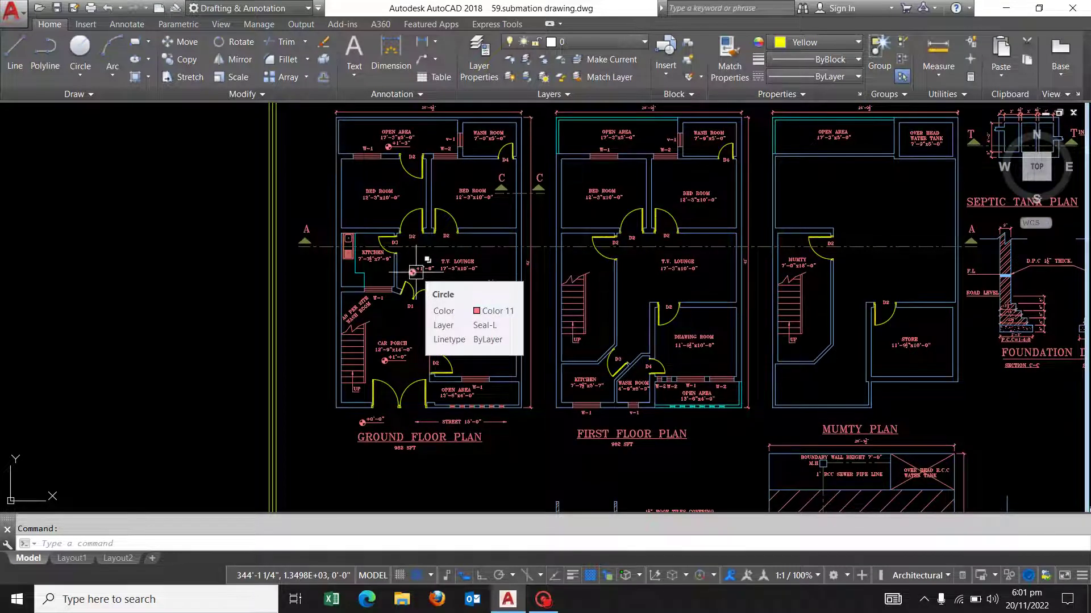
middle_click_drag(483, 342, 393, 356)
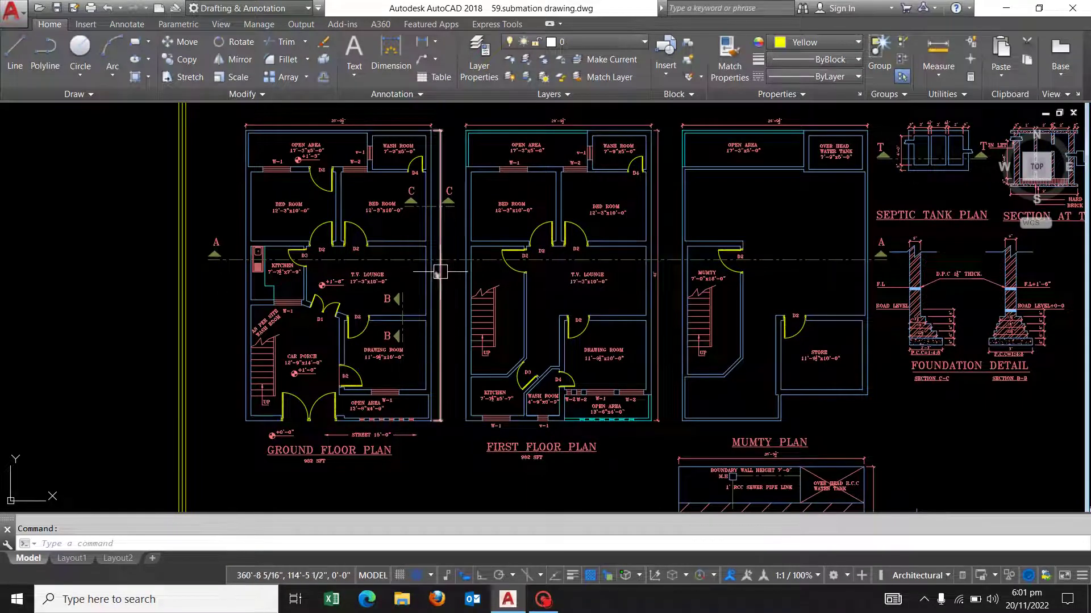
scroll(424, 203, "up", 6)
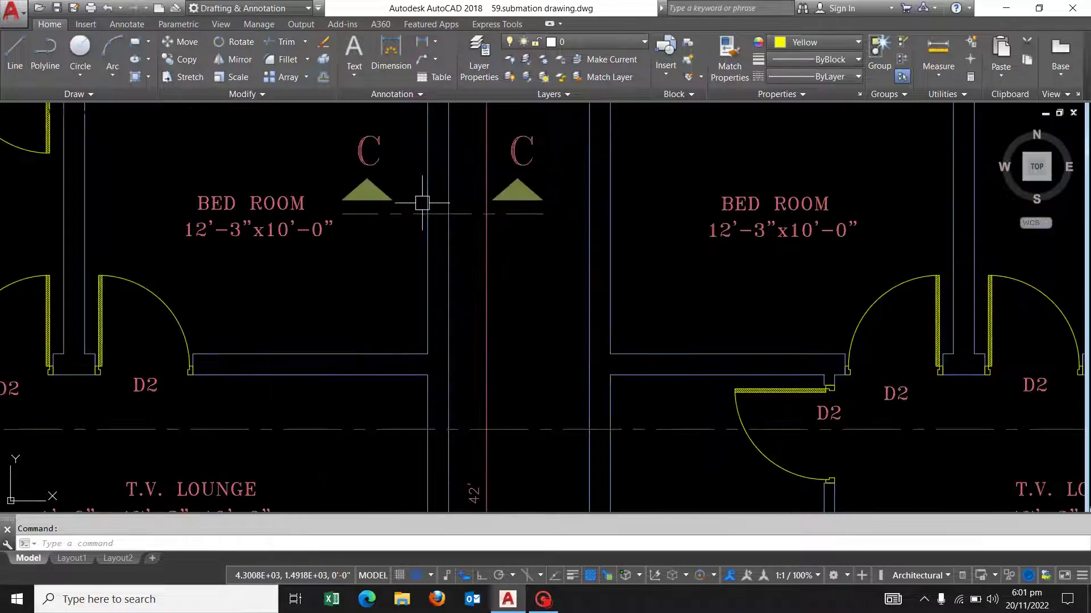
scroll(432, 278, "down", 2)
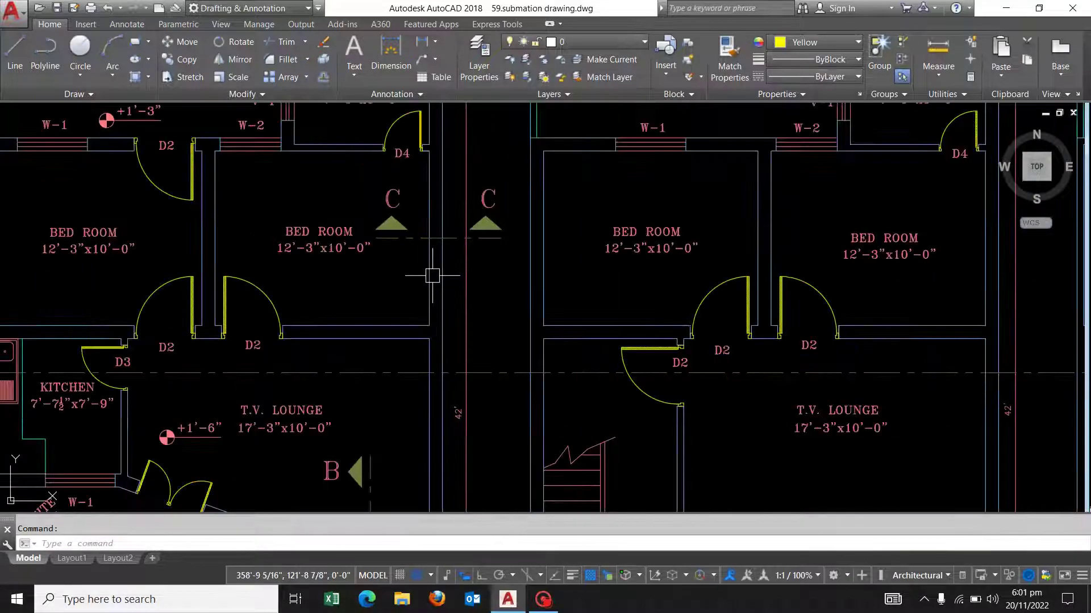
scroll(432, 278, "down", 4)
scroll(1002, 352, "up", 3)
scroll(664, 368, "up", 3)
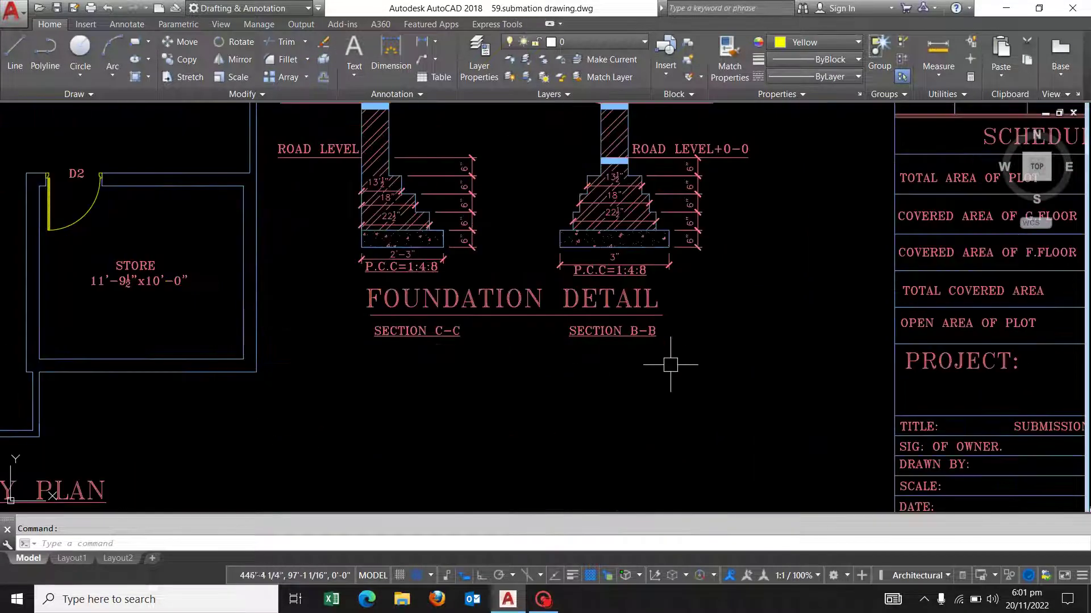
scroll(628, 348, "up", 3)
scroll(726, 345, "down", 4)
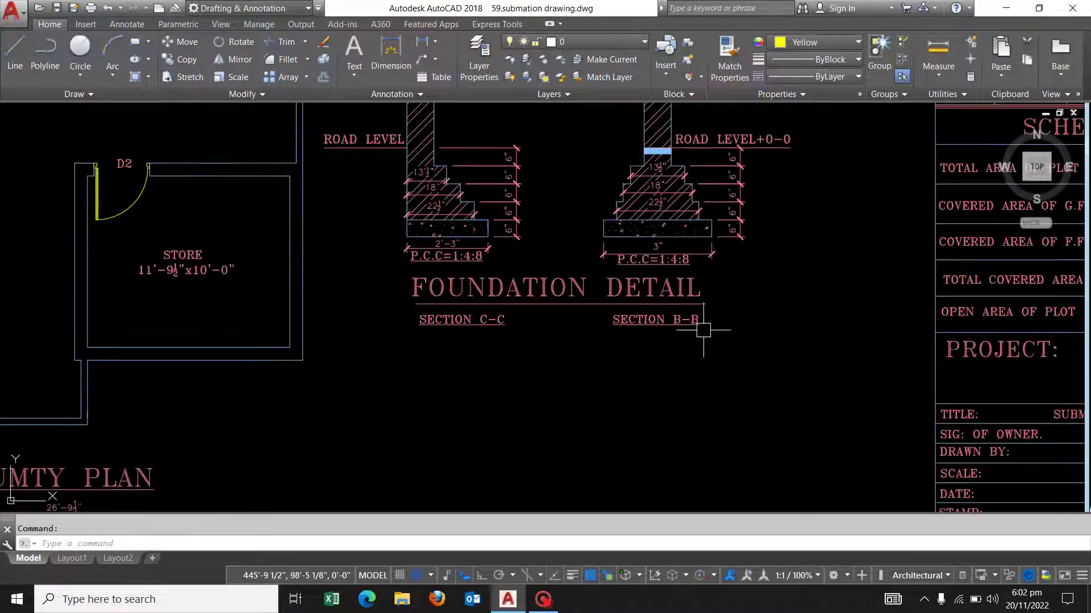
scroll(768, 341, "down", 5)
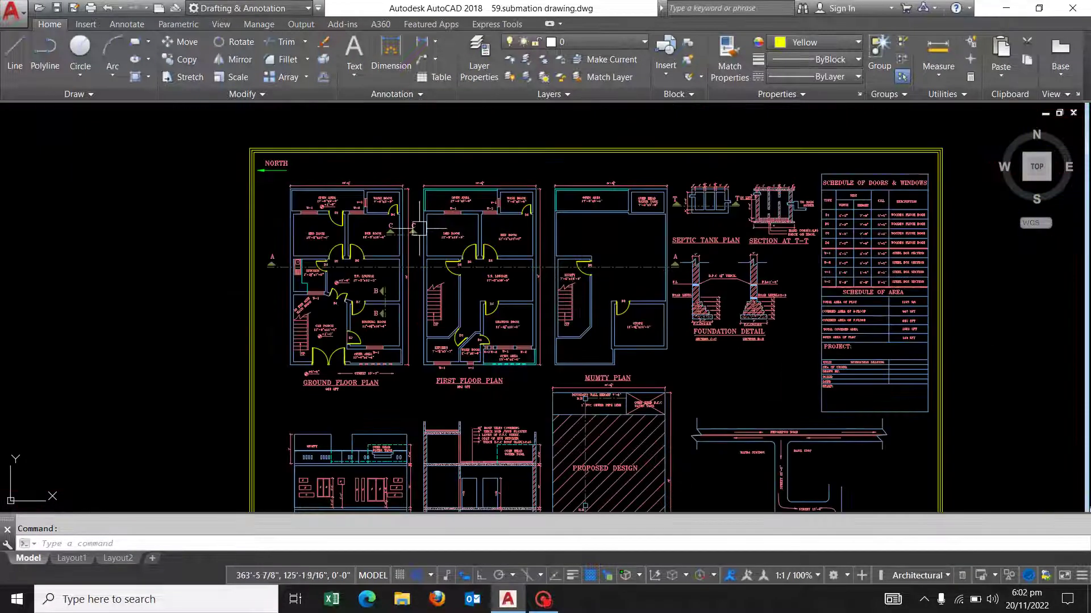
scroll(420, 261, "up", 4)
scroll(321, 161, "down", 2)
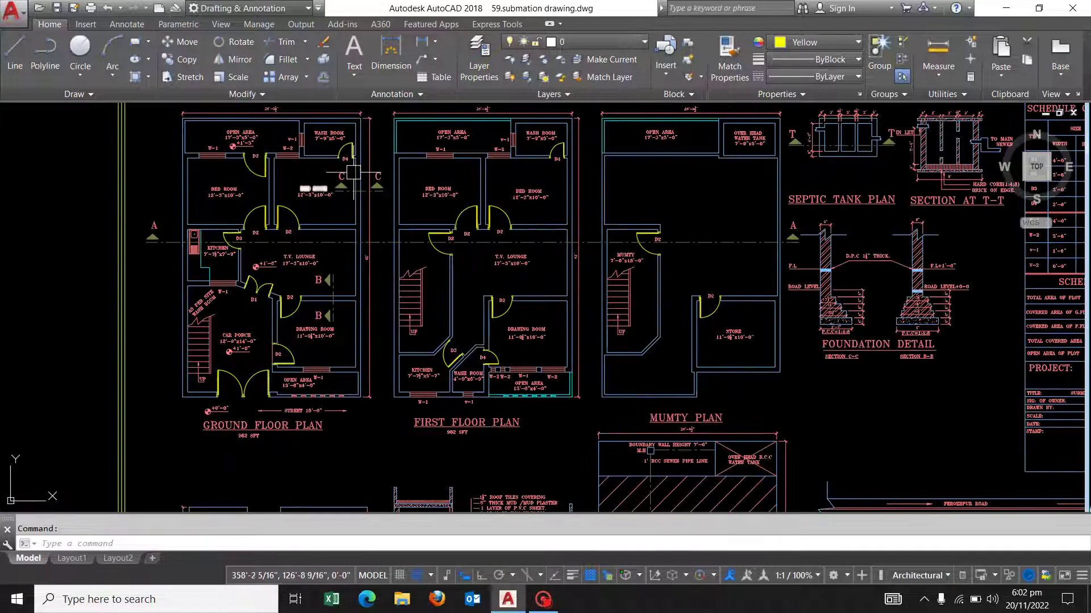
scroll(324, 349, "up", 4)
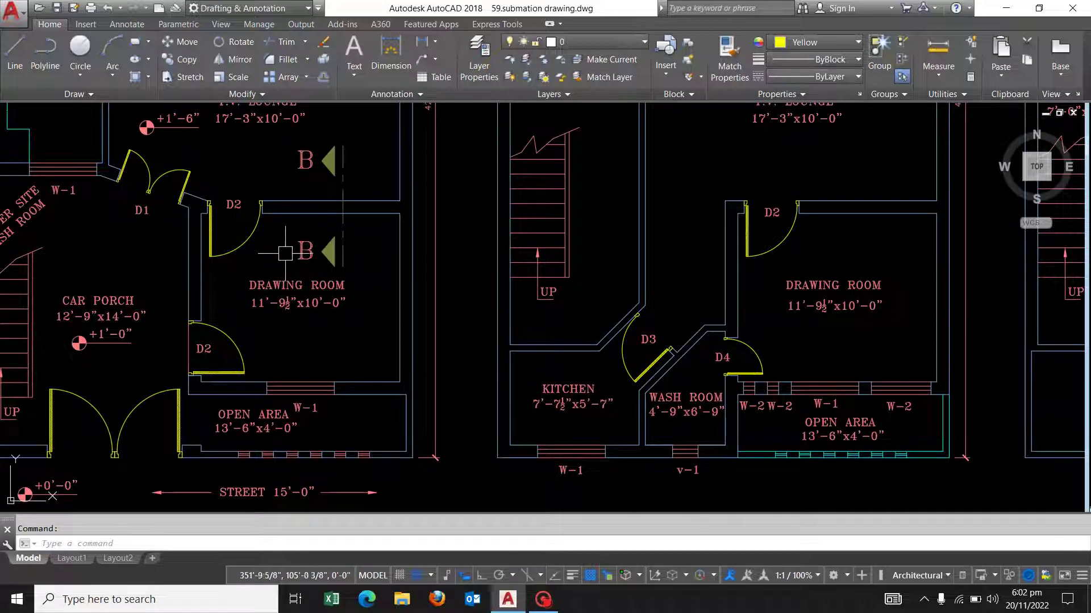
scroll(282, 246, "down", 3)
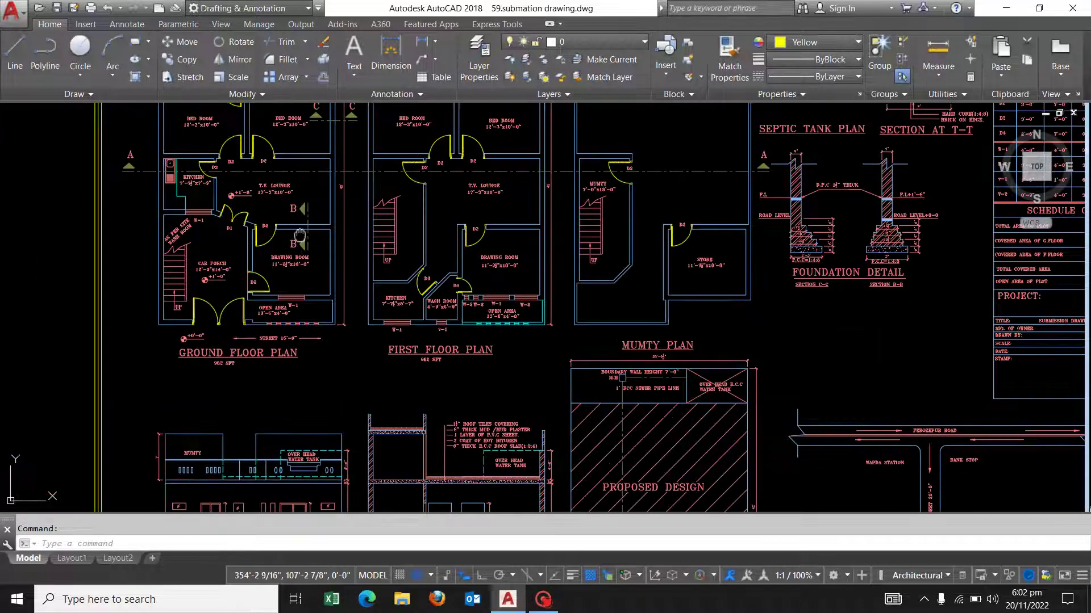
middle_click_drag(299, 234, 276, 275)
scroll(895, 325, "up", 4)
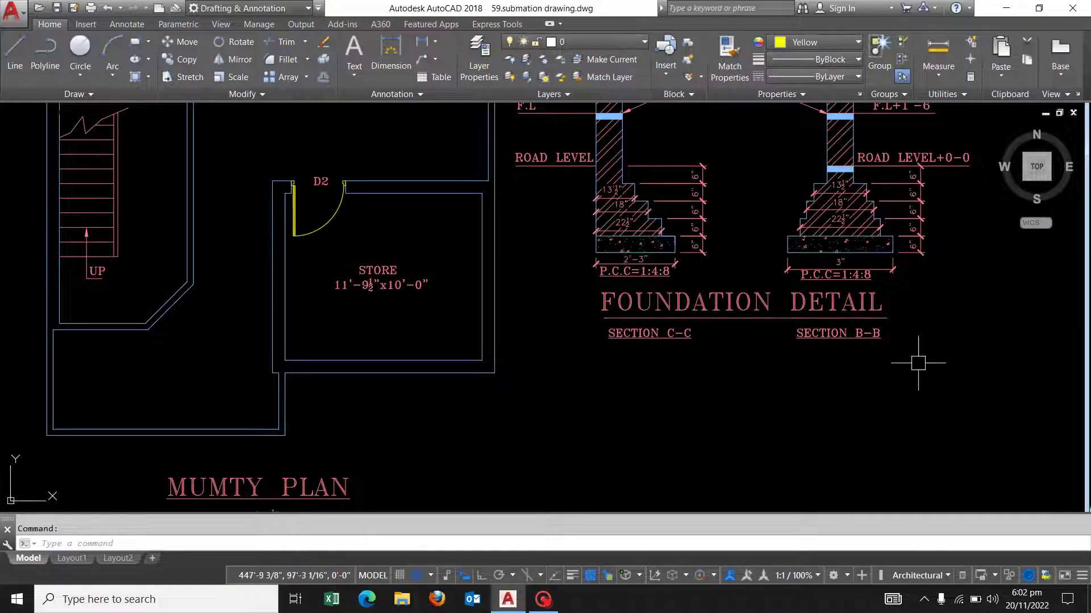
scroll(916, 327, "up", 2)
middle_click_drag(891, 317, 599, 428)
scroll(516, 456, "up", 2)
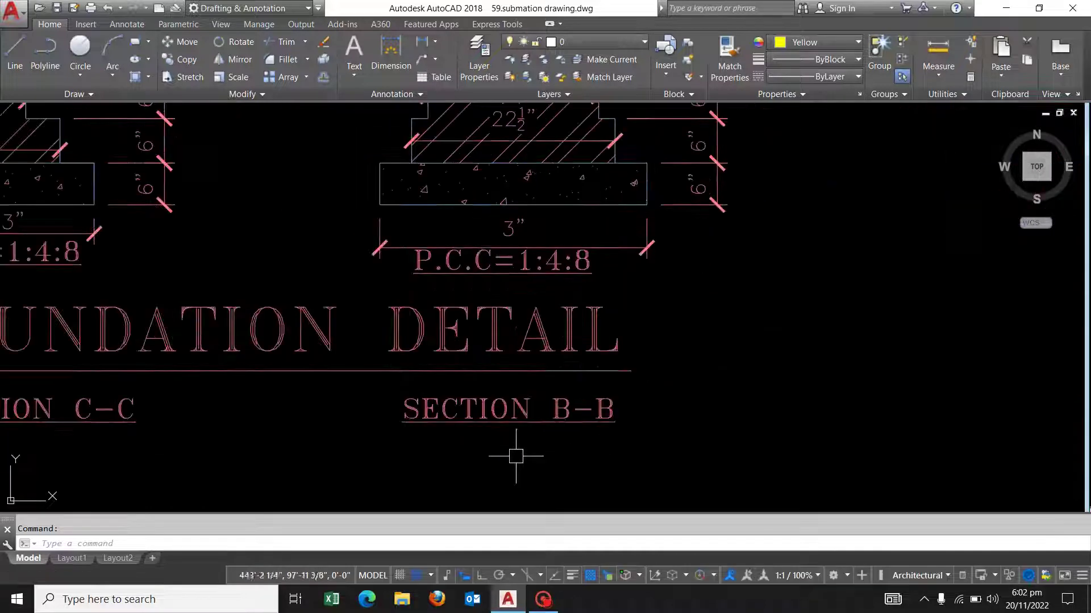
middle_click_drag(592, 348, 584, 383)
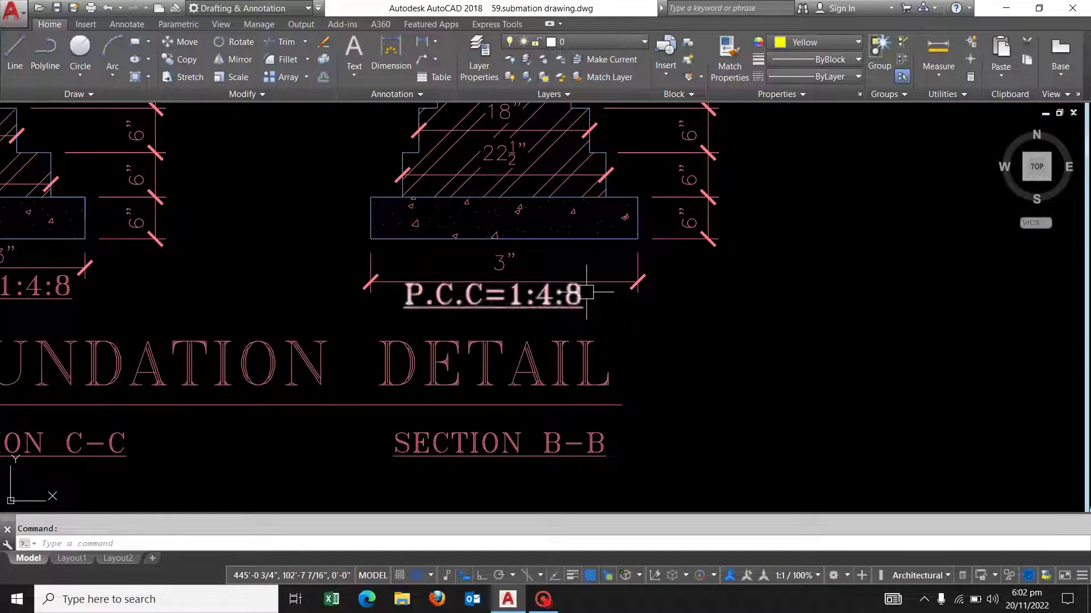
middle_click_drag(587, 292, 581, 316)
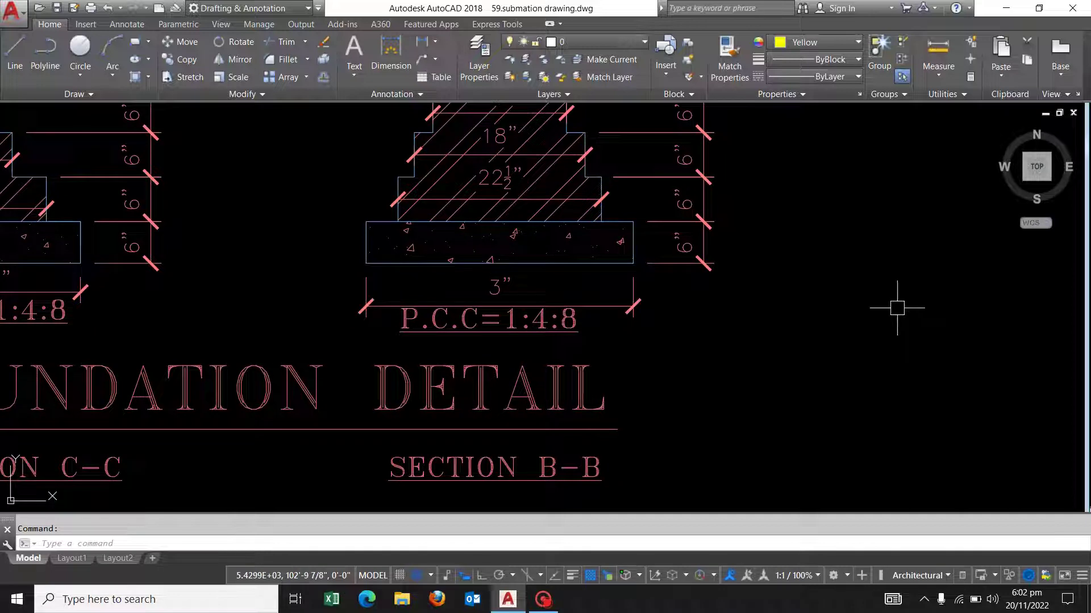
scroll(645, 292, "down", 1)
scroll(365, 311, "up", 1)
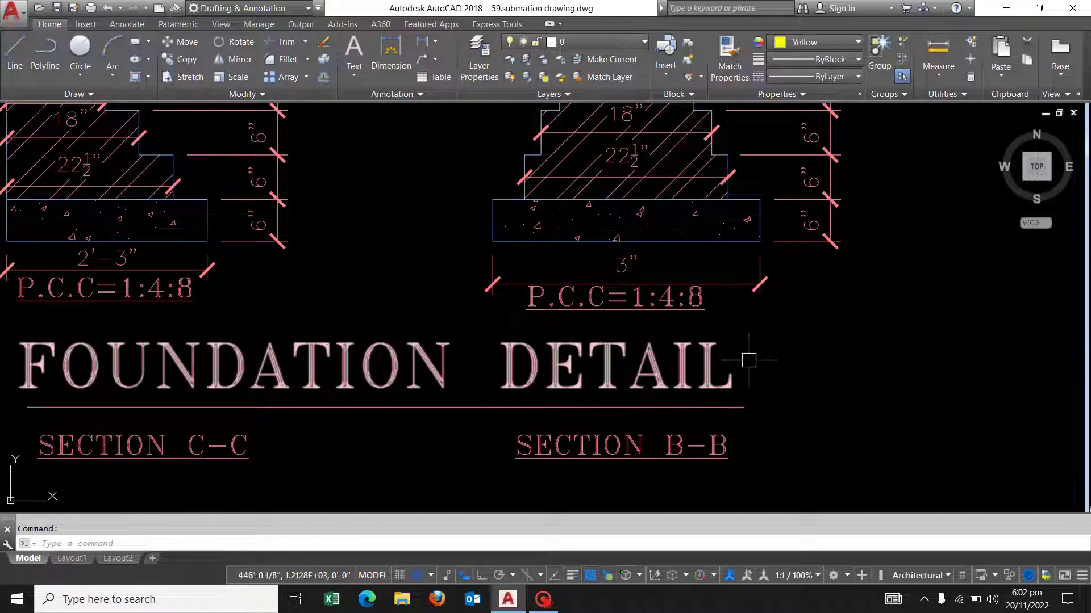
middle_click_drag(750, 361, 656, 410)
middle_click_drag(653, 369, 634, 413)
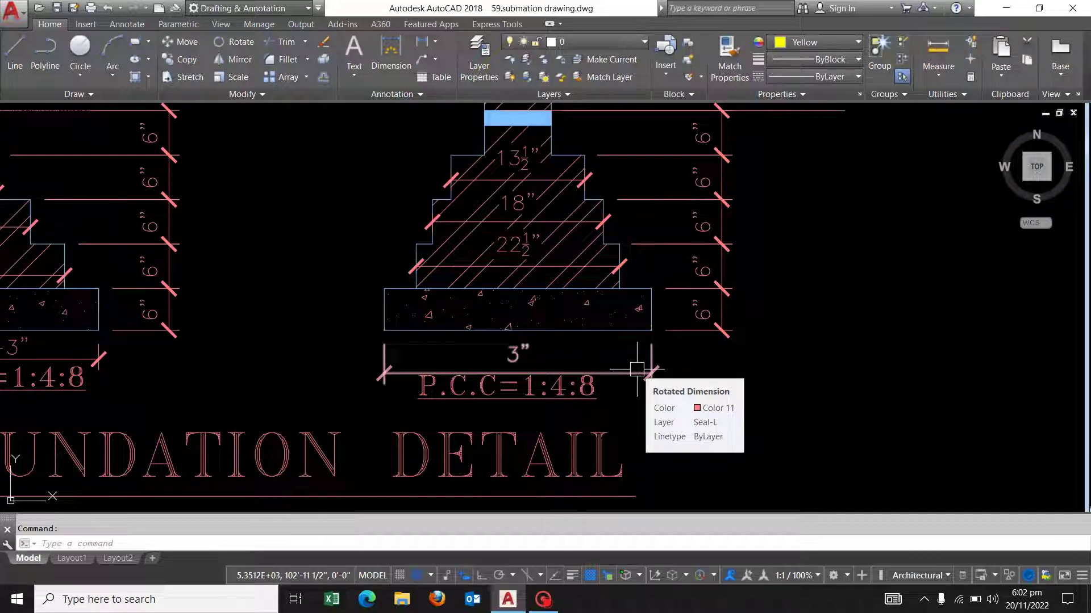
middle_click_drag(674, 356, 649, 432)
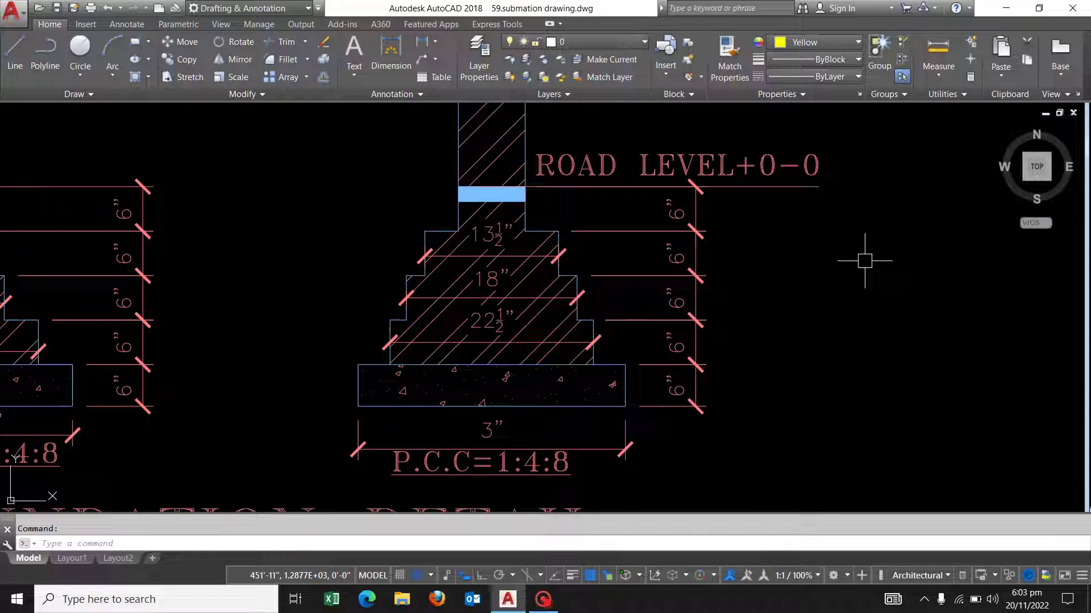
scroll(534, 386, "down", 4)
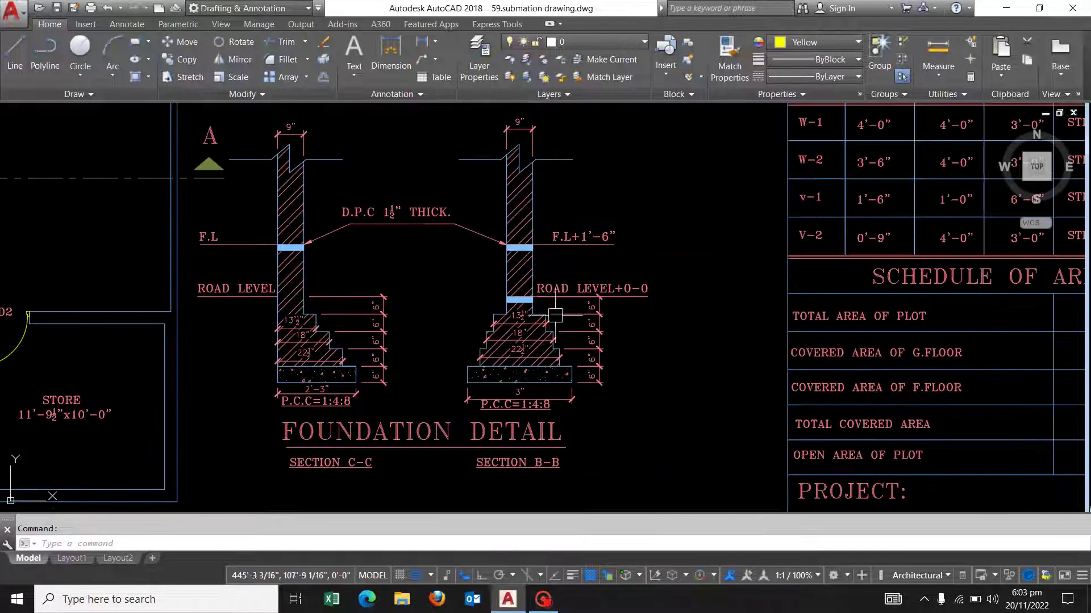
middle_click_drag(574, 295, 616, 240)
scroll(654, 299, "up", 2)
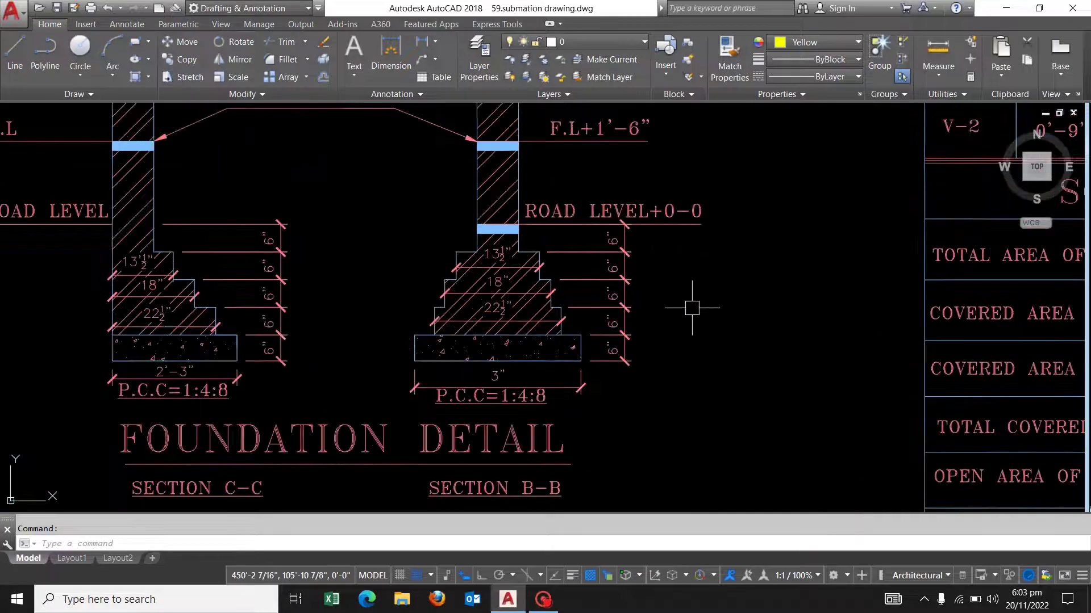
scroll(710, 315, "up", 1)
scroll(739, 324, "up", 3)
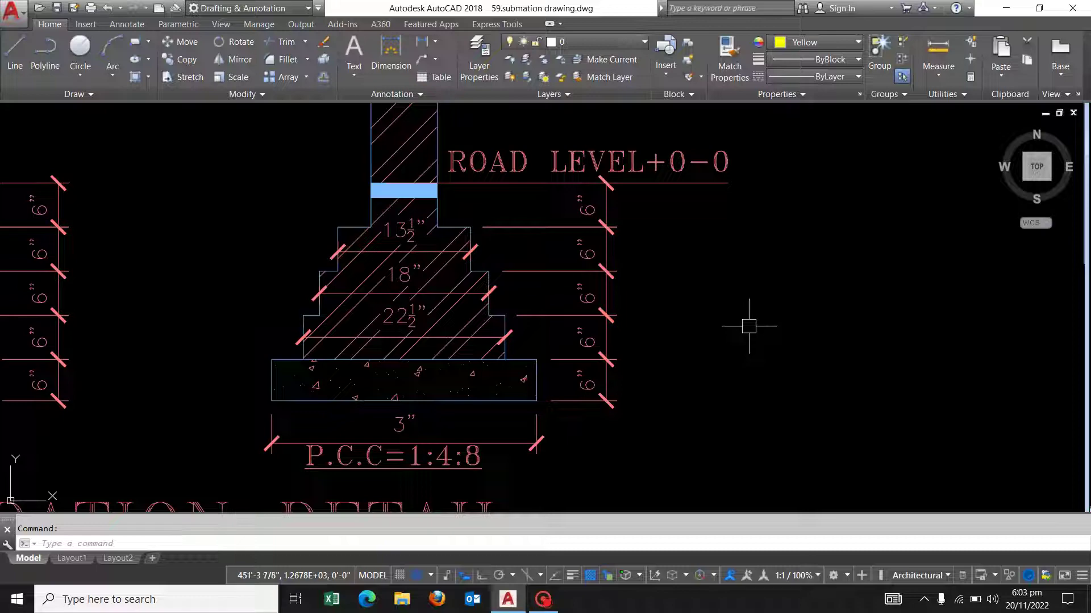
scroll(813, 322, "down", 6)
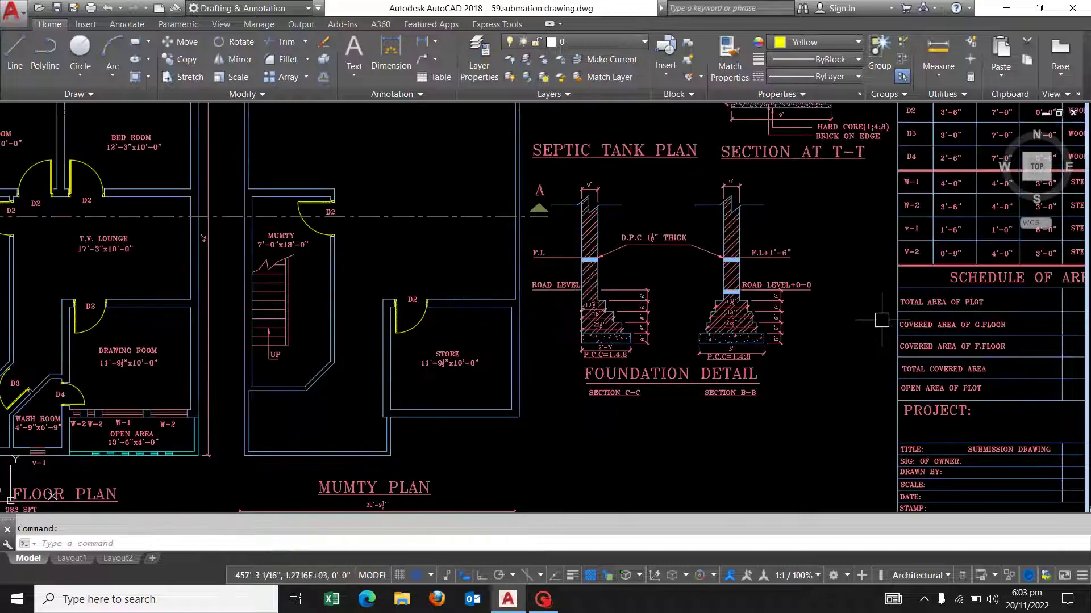
scroll(248, 262, "down", 3)
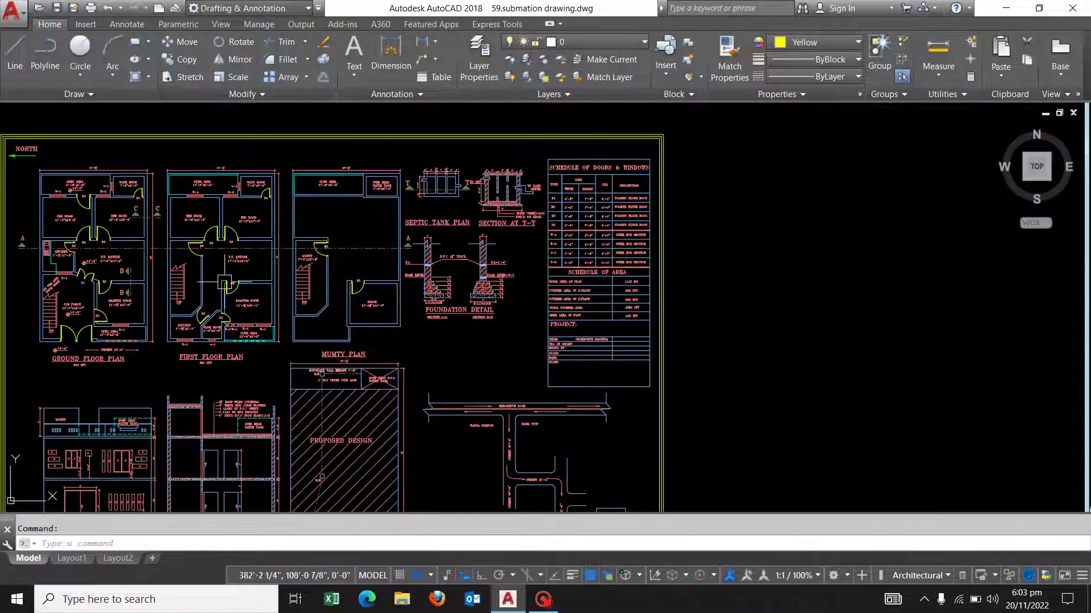
scroll(149, 278, "up", 3)
scroll(186, 320, "up", 2)
scroll(237, 273, "up", 3)
scroll(260, 311, "down", 3)
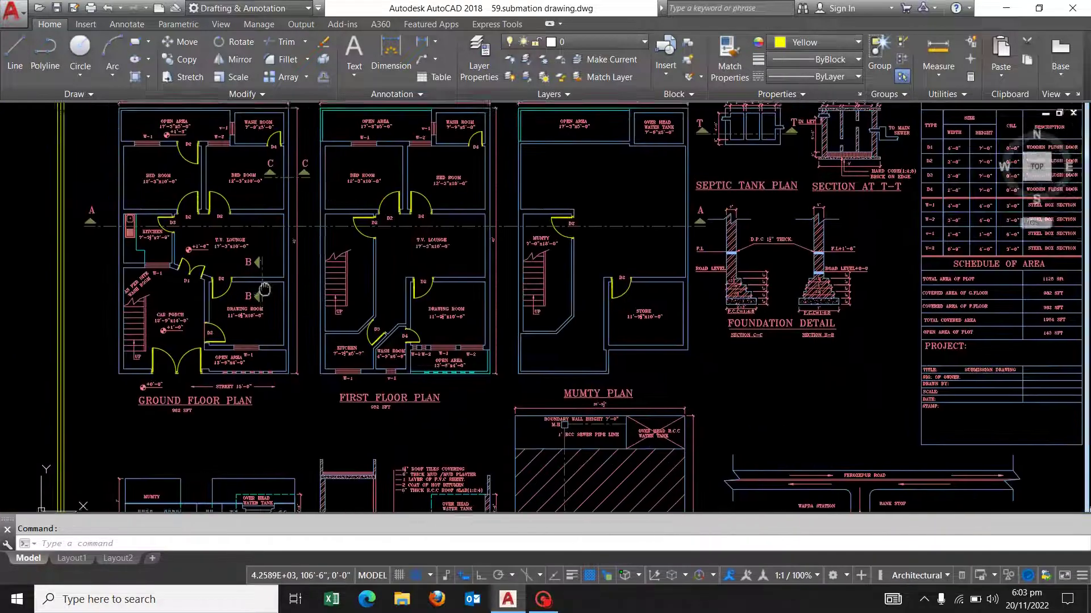
scroll(260, 310, "up", 1)
scroll(260, 310, "up", 2)
scroll(260, 311, "up", 1)
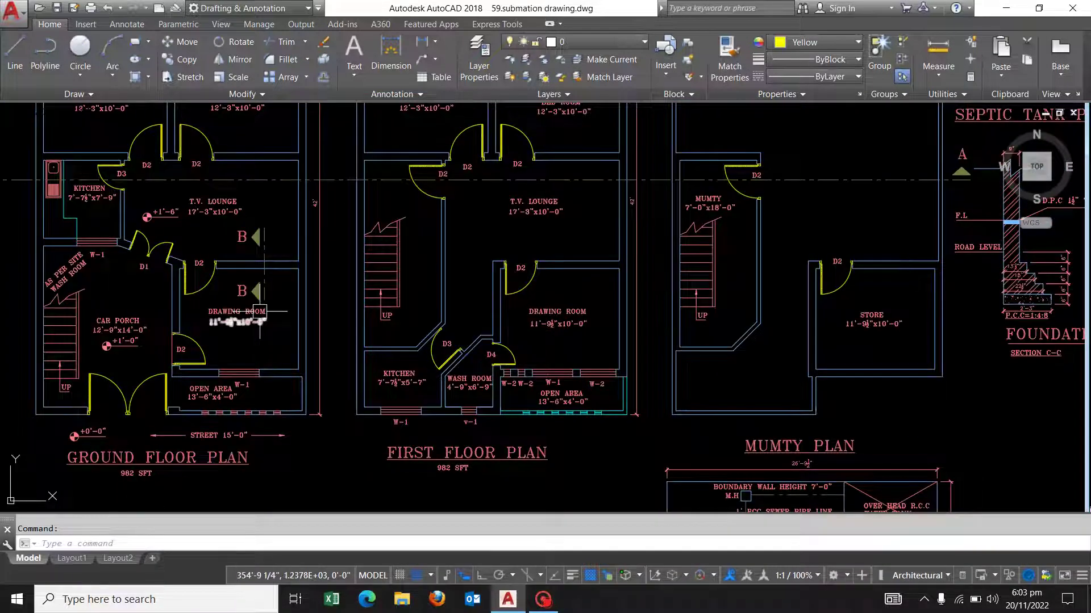
middle_click_drag(260, 311, 265, 418)
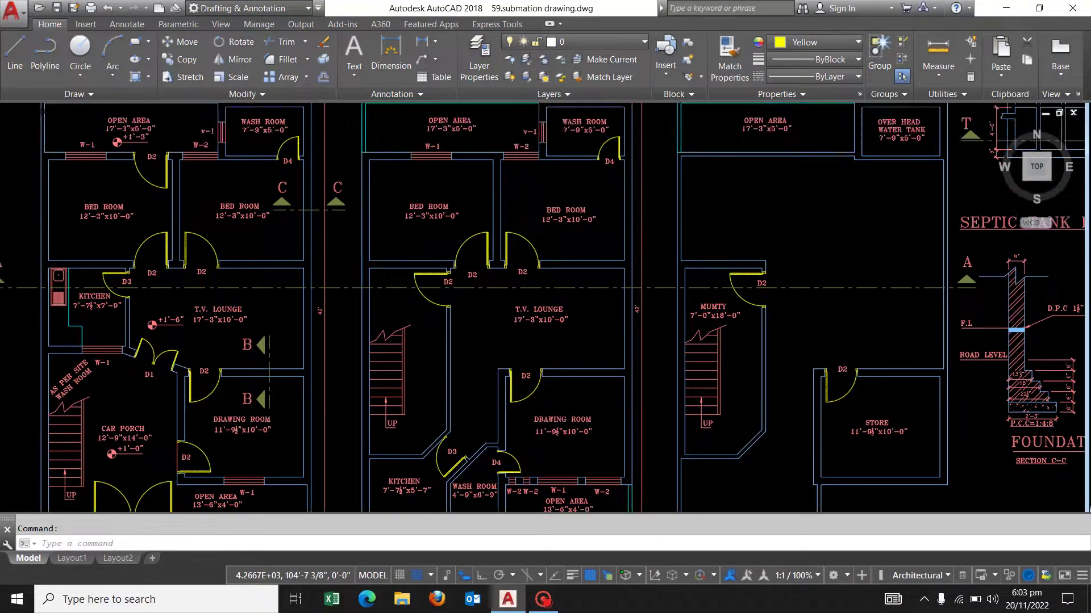
scroll(225, 280, "down", 4)
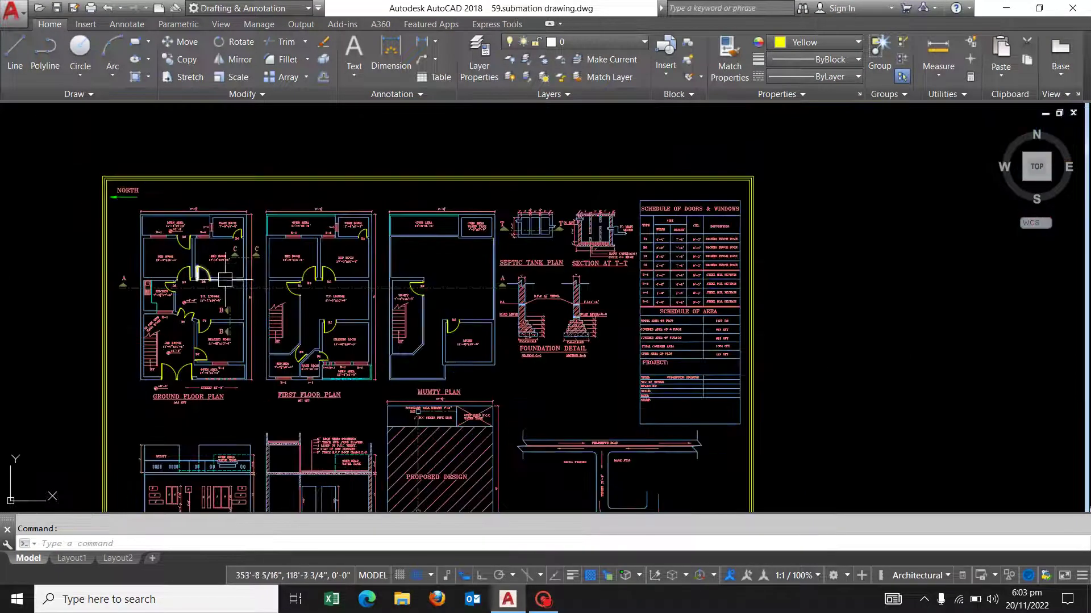
scroll(233, 270, "up", 2)
scroll(692, 432, "up", 3)
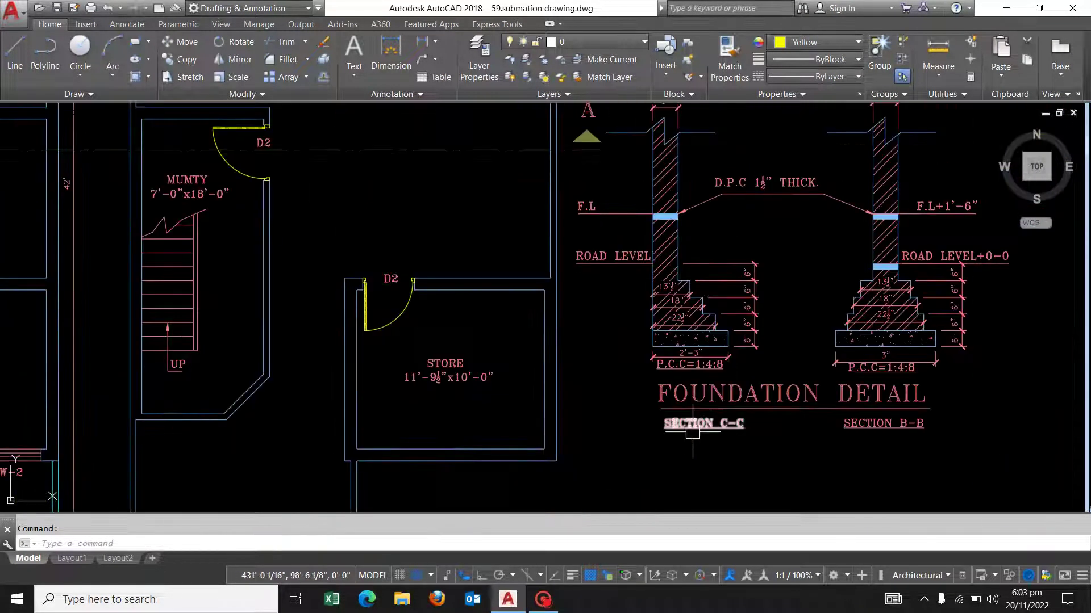
scroll(692, 431, "up", 2)
scroll(815, 413, "down", 3)
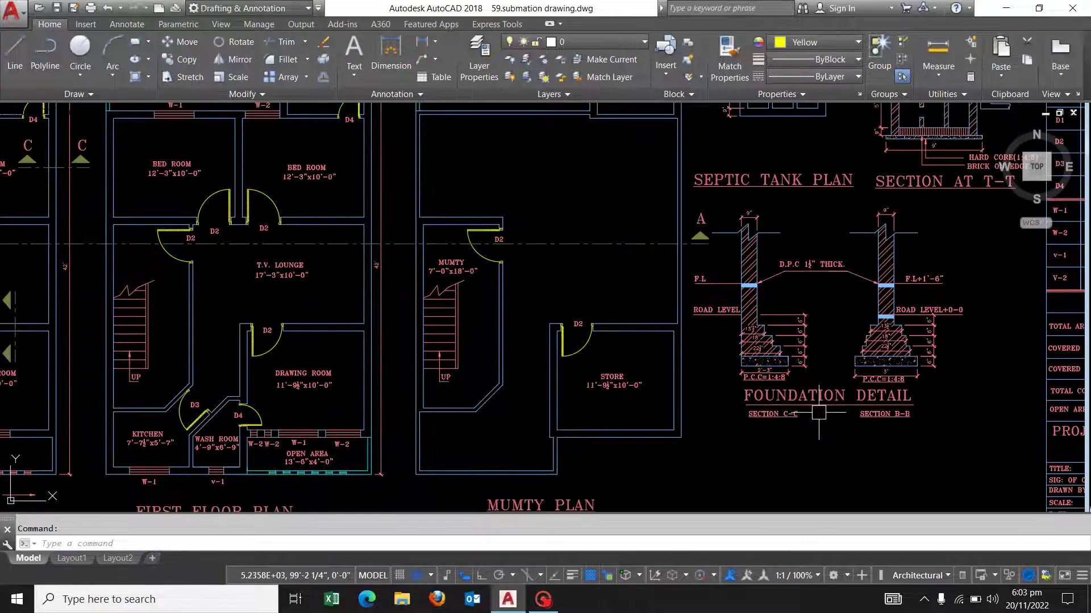
scroll(795, 407, "down", 2)
scroll(321, 281, "up", 2)
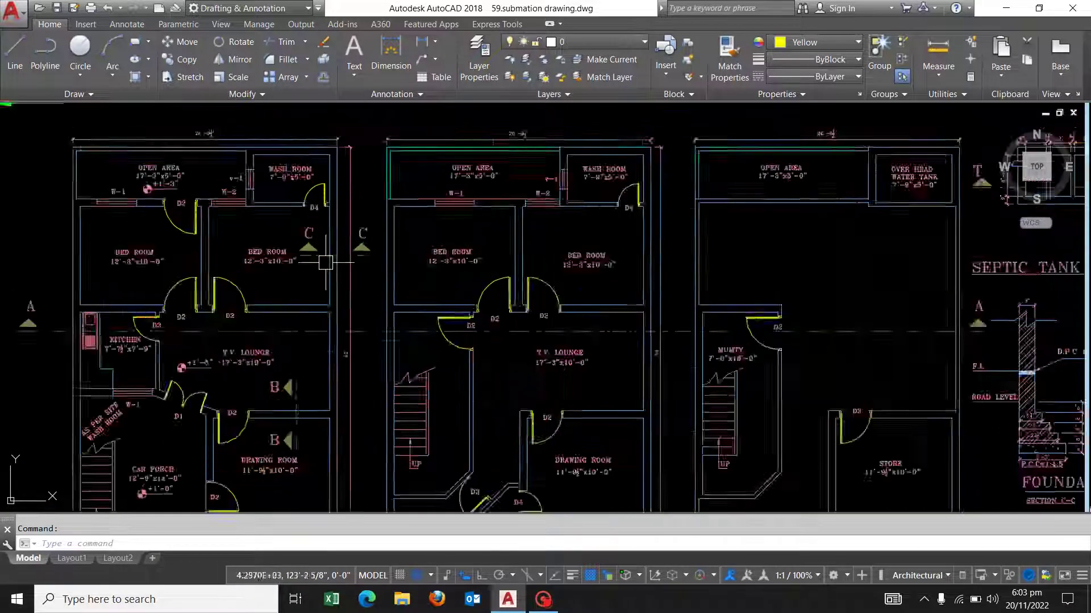
scroll(326, 250, "up", 2)
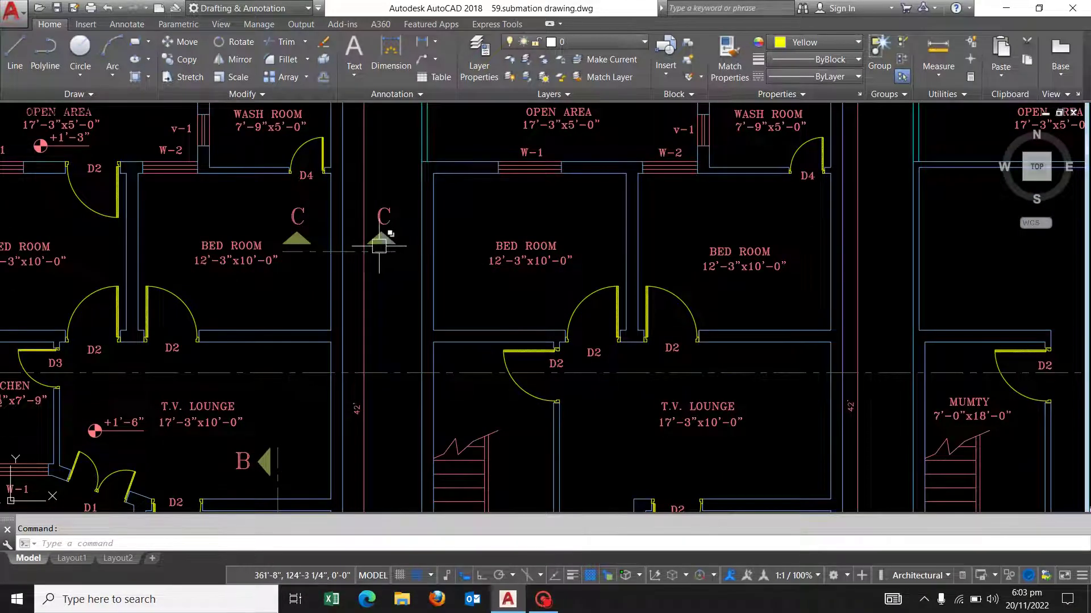
scroll(377, 232, "down", 2)
scroll(249, 122, "up", 4)
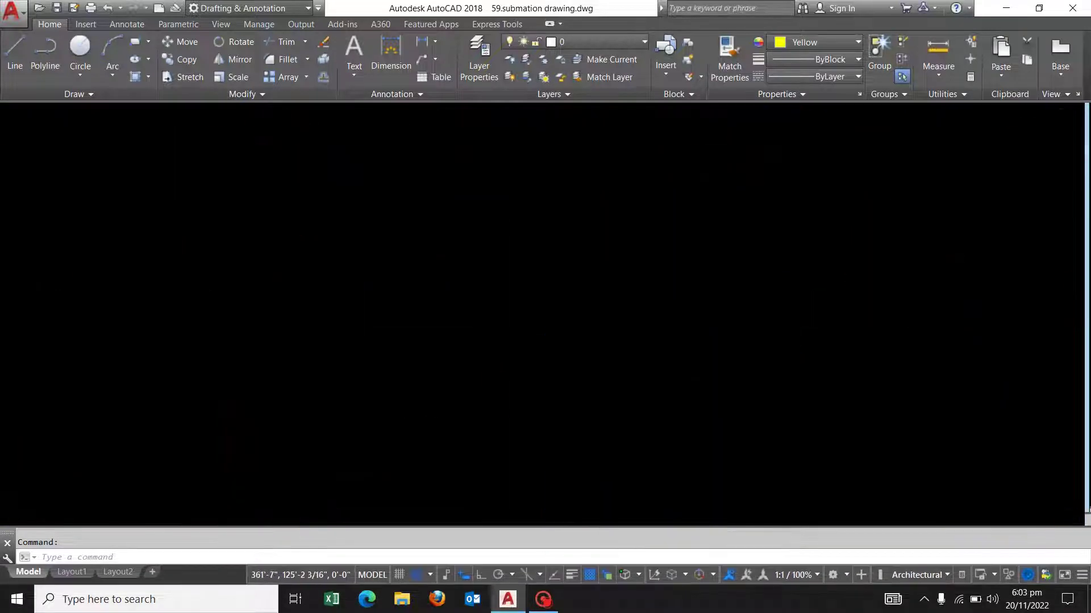
middle_click_drag(630, 438, 580, 358)
scroll(507, 285, "down", 5)
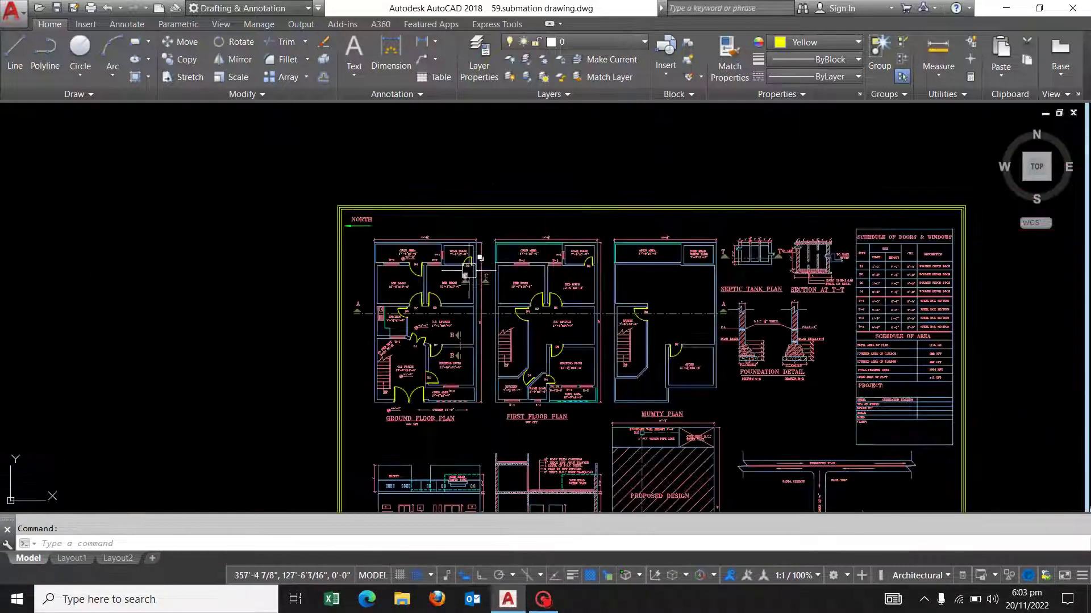
scroll(722, 400, "up", 5)
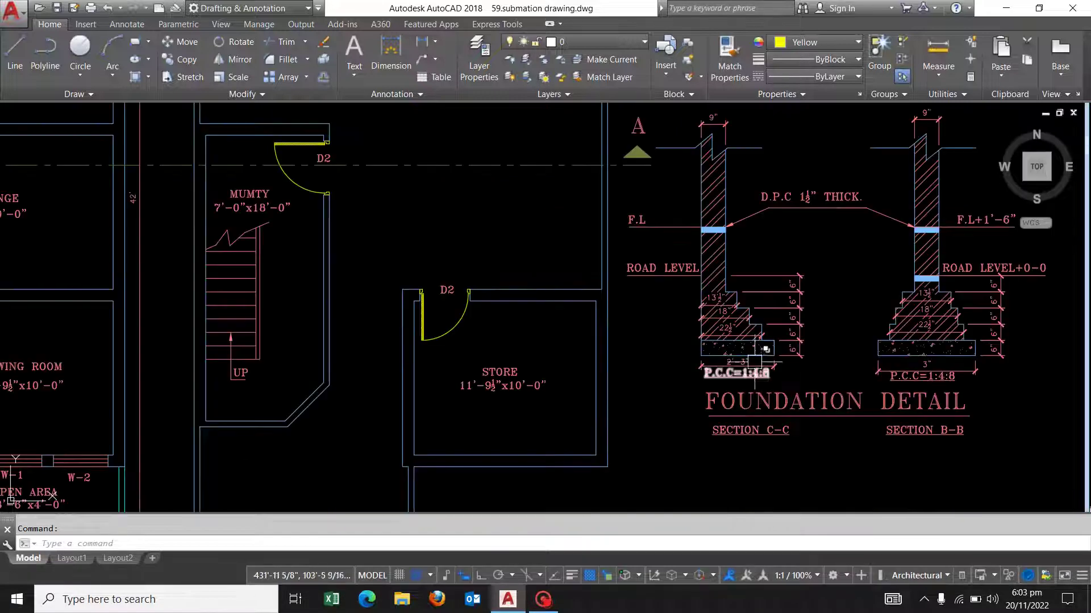
scroll(610, 374, "up", 2)
scroll(611, 374, "up", 2)
scroll(611, 374, "down", 1)
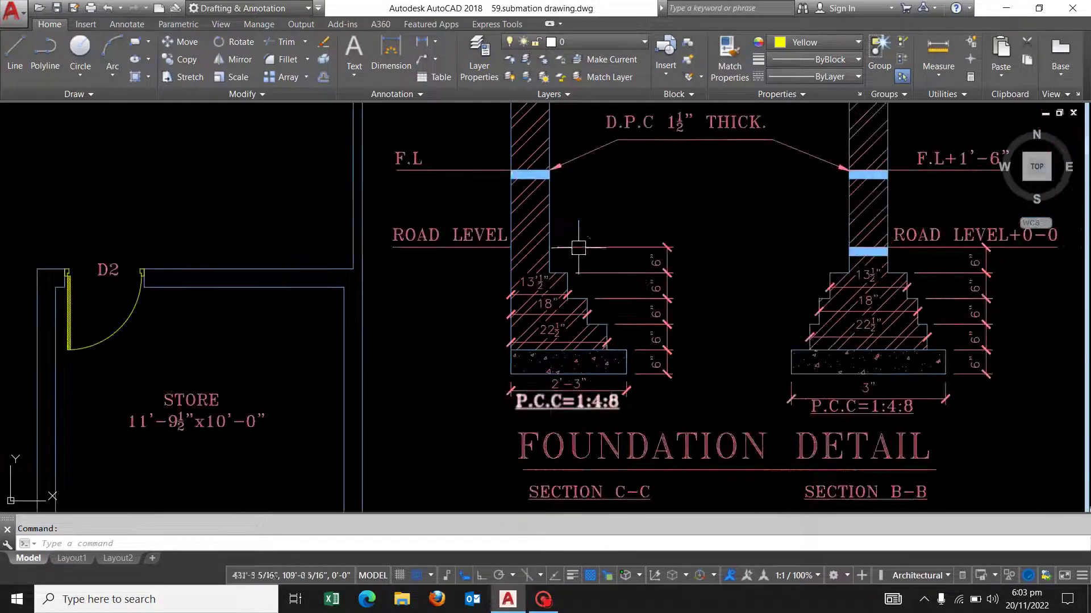
scroll(622, 341, "down", 2)
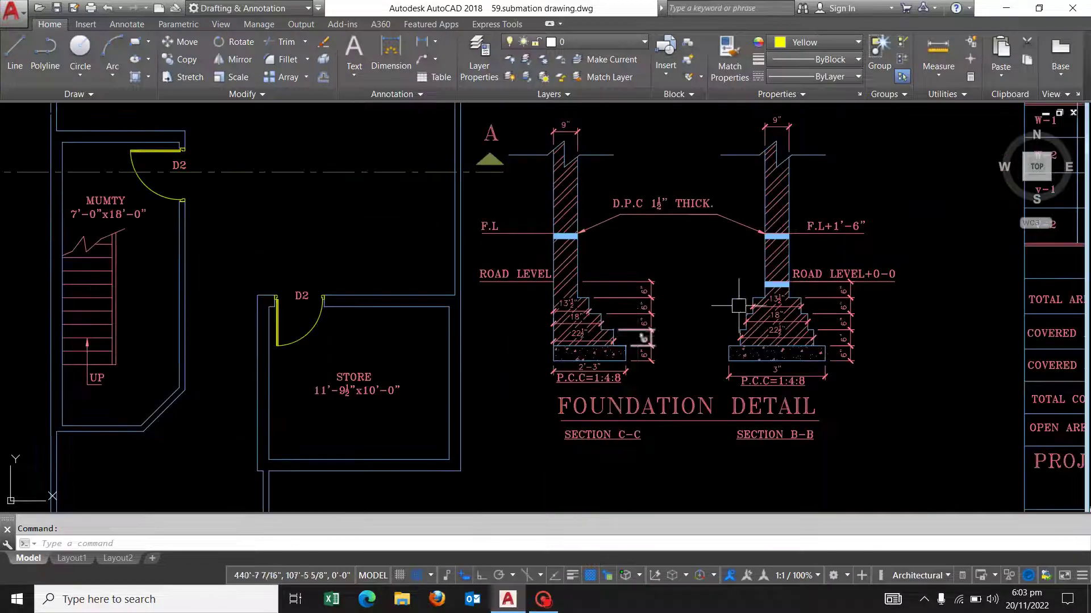
scroll(622, 341, "down", 3)
scroll(614, 348, "up", 3)
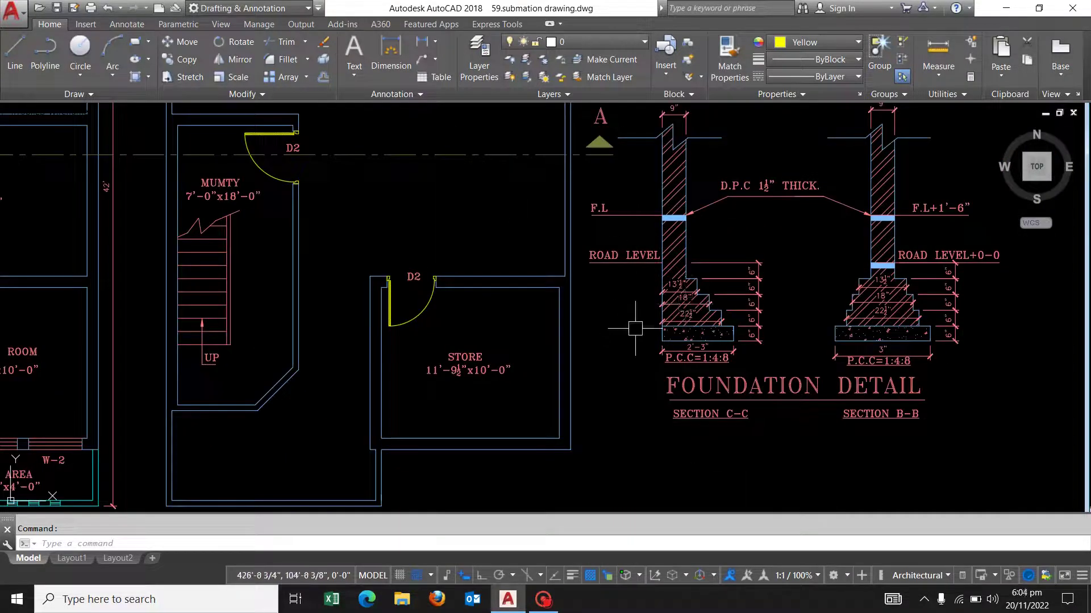
middle_click_drag(633, 324, 489, 435)
scroll(556, 380, "down", 5)
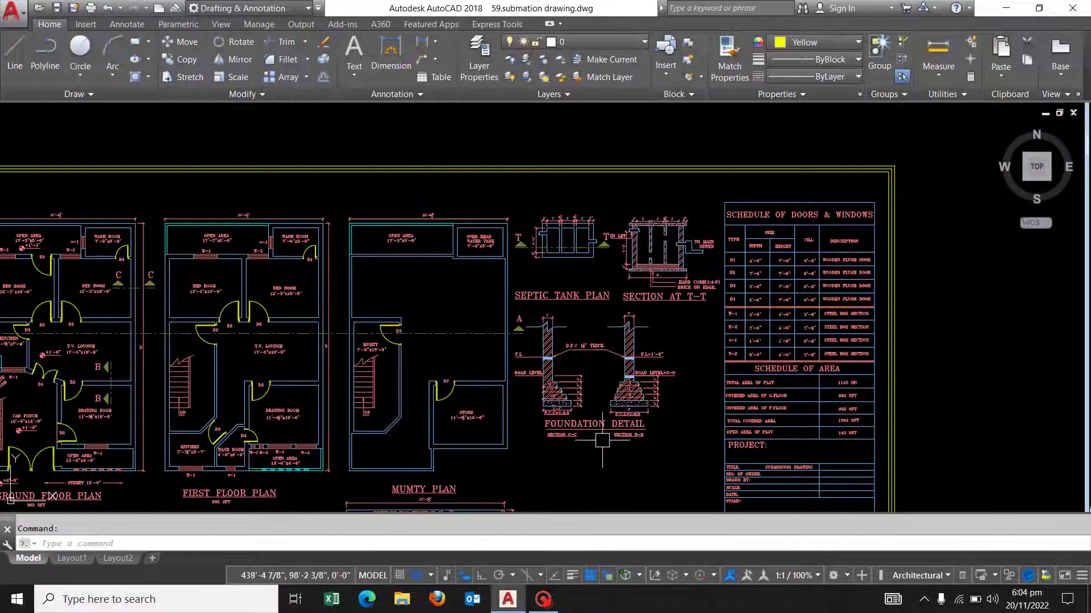
scroll(650, 369, "up", 4)
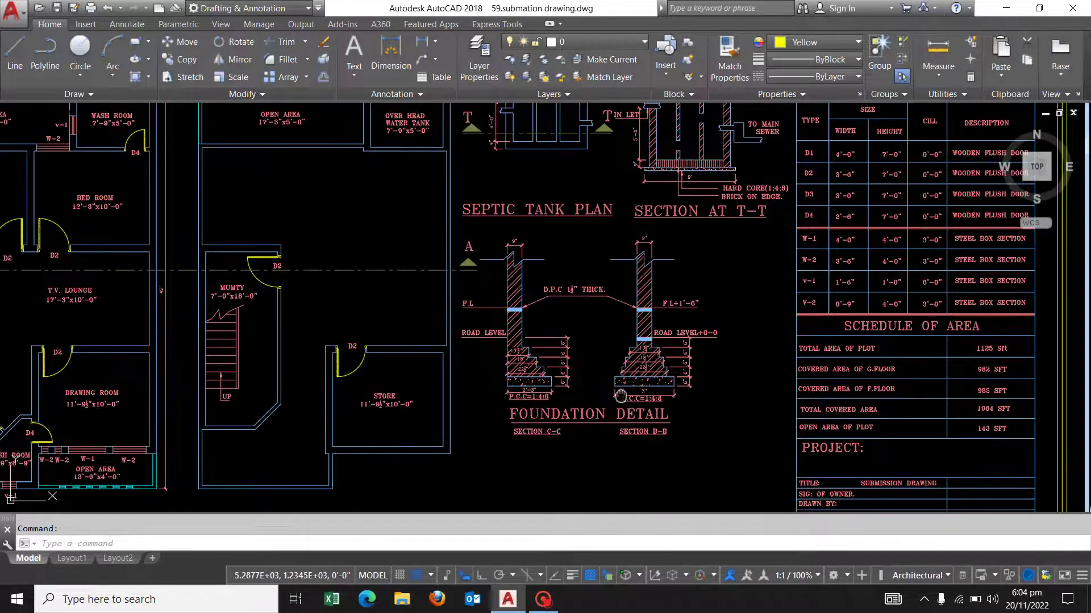
middle_click_drag(620, 395, 637, 392)
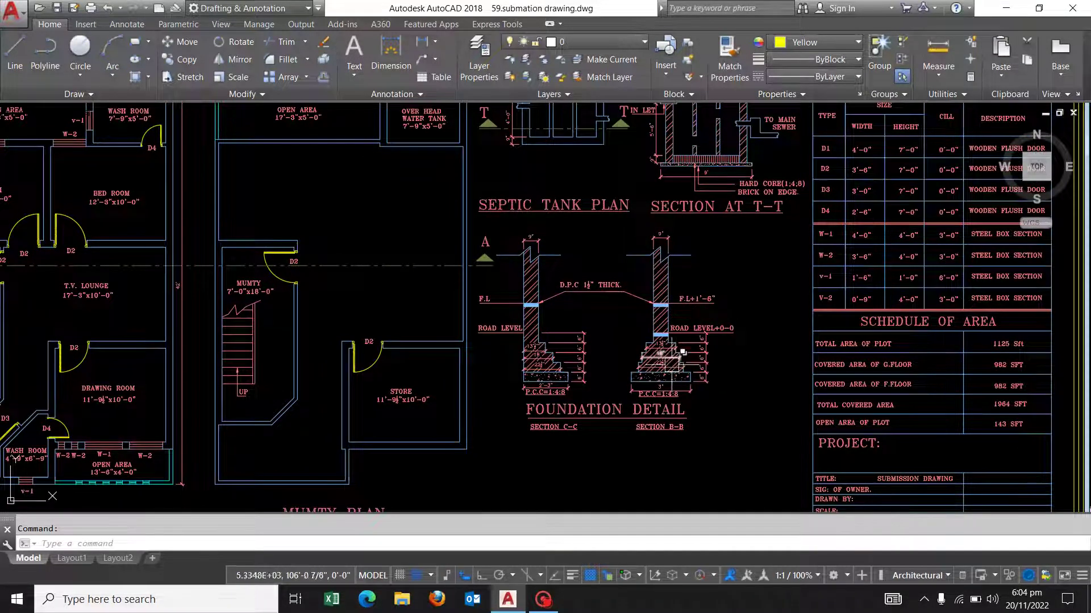
scroll(682, 352, "down", 2)
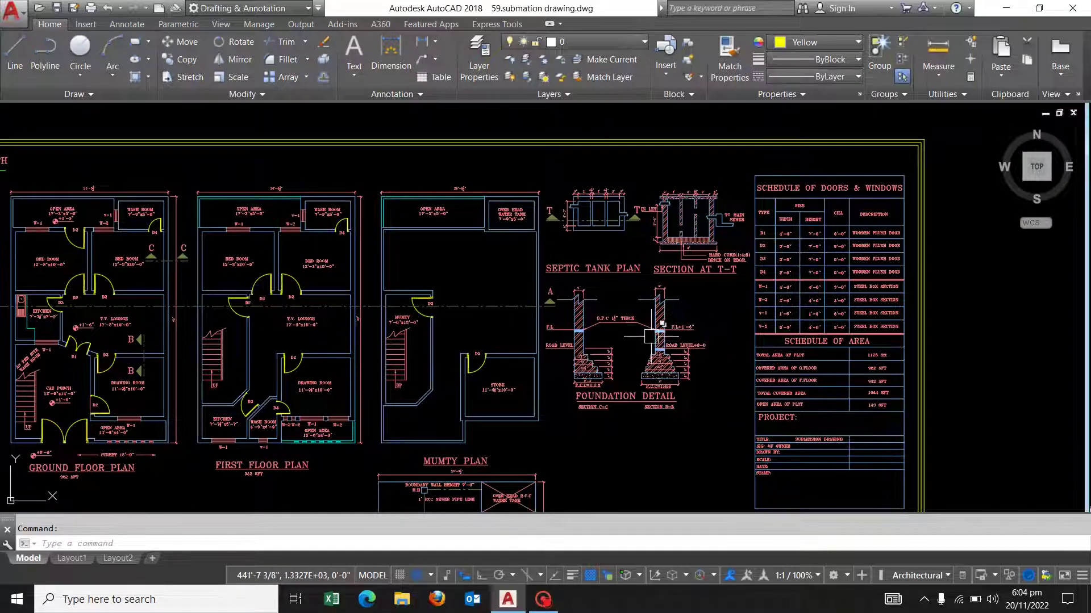
middle_click_drag(607, 371, 580, 362)
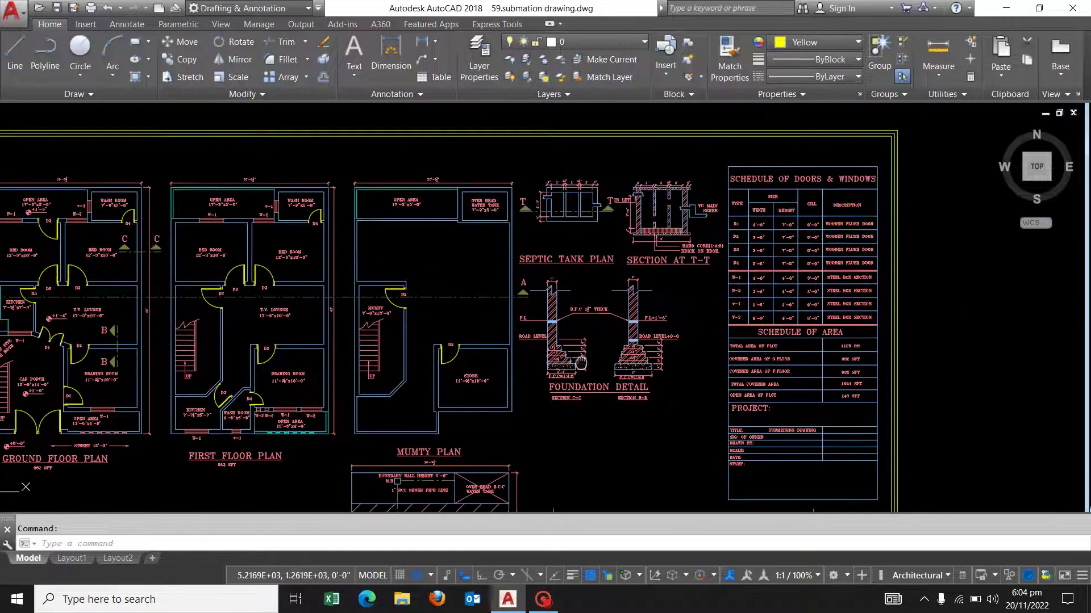
scroll(616, 278, "up", 5)
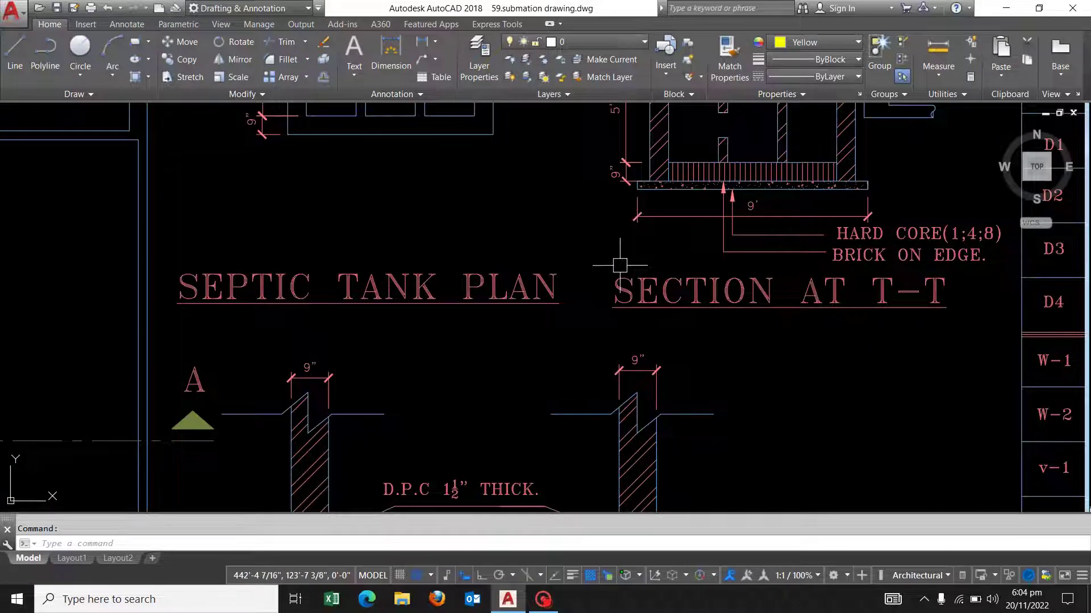
mouse_move(620, 266)
middle_mouse_down()
mouse_move(619, 389)
mouse_move(628, 397)
middle_mouse_up()
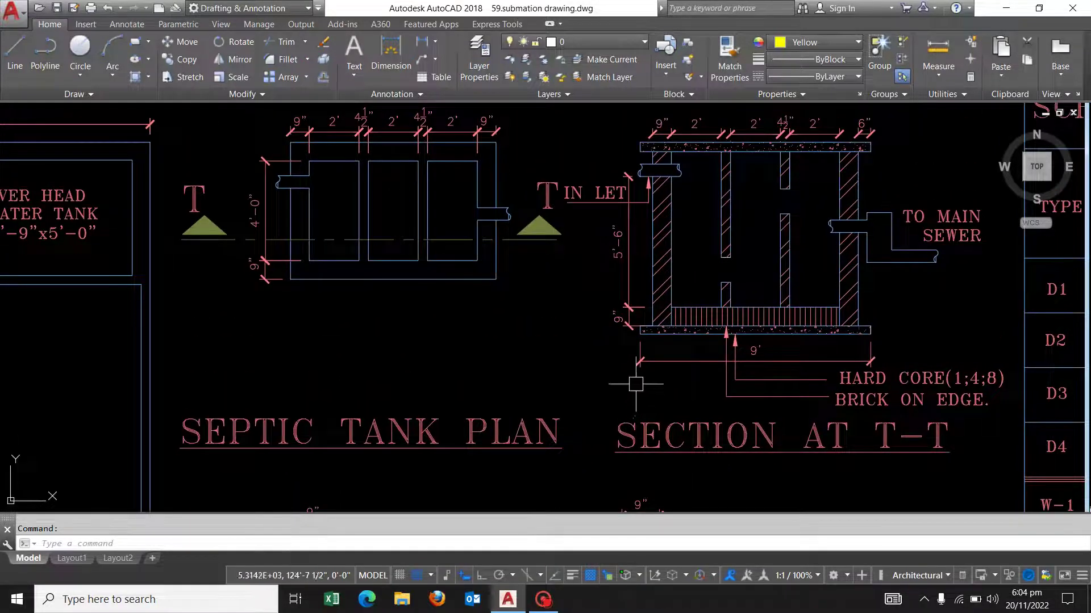
scroll(634, 389, "down", 2)
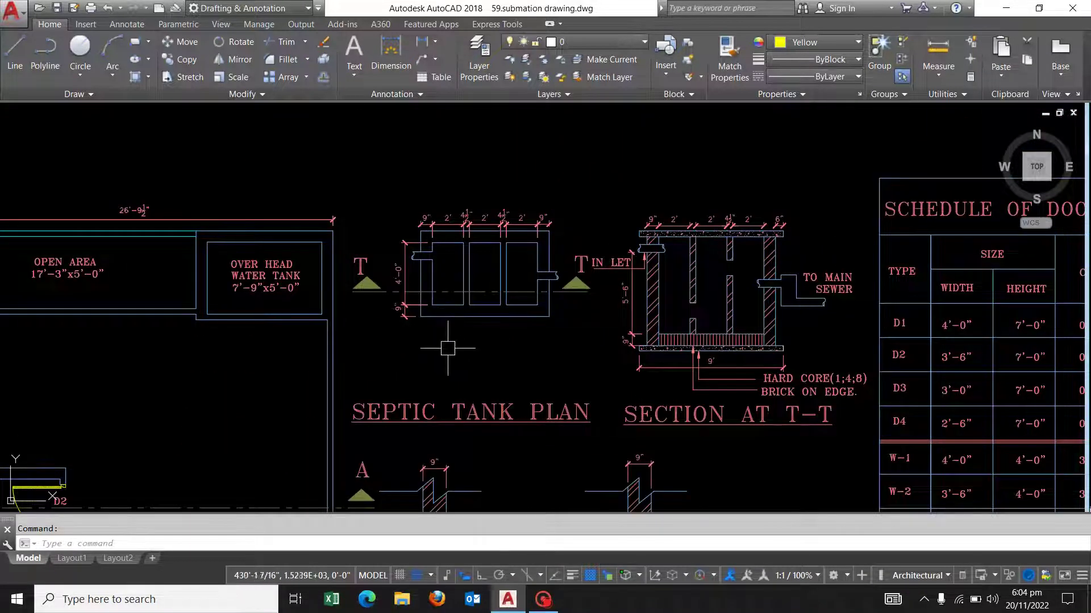
middle_click_drag(738, 398, 703, 412)
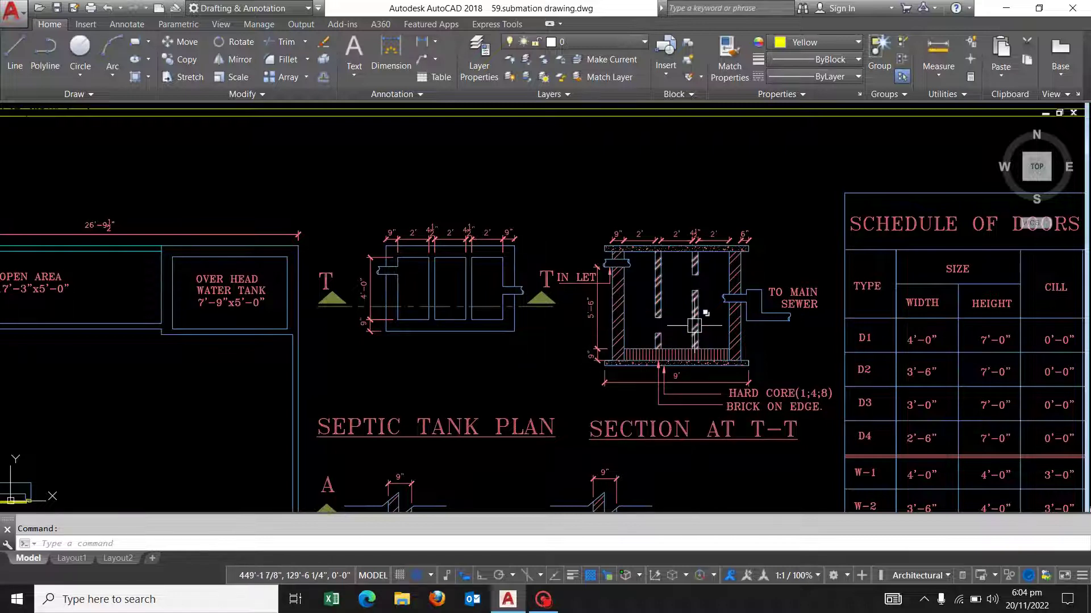
scroll(783, 333, "up", 2)
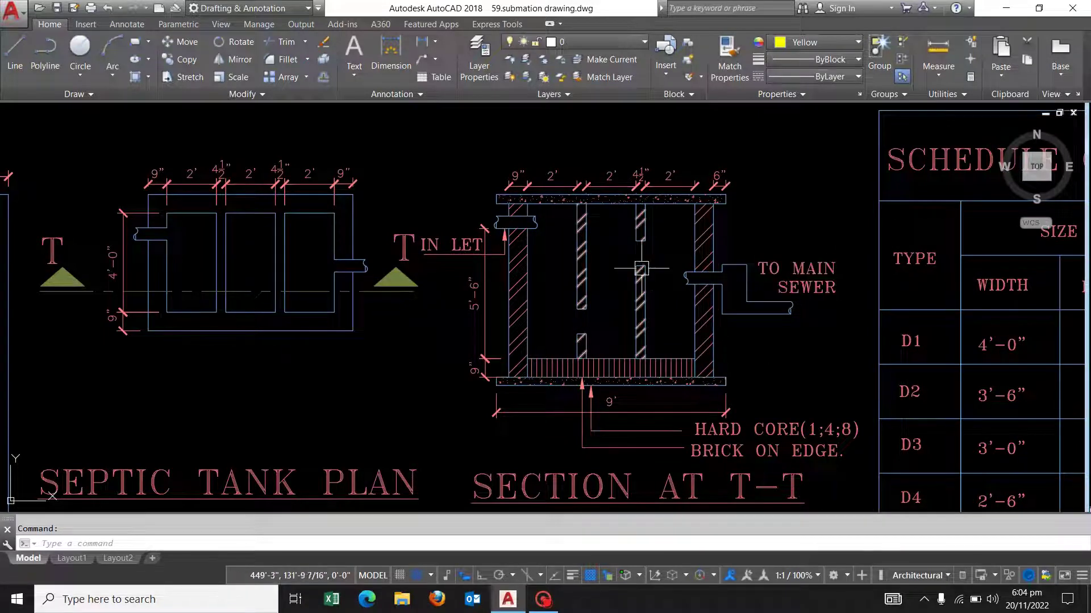
scroll(714, 224, "down", 2)
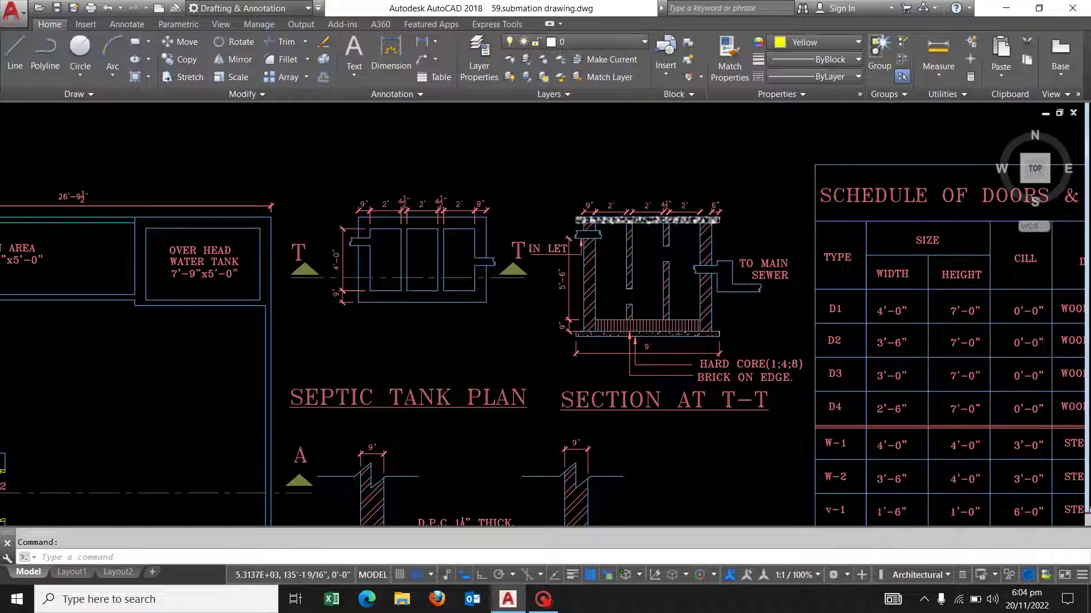
scroll(571, 217, "down", 2)
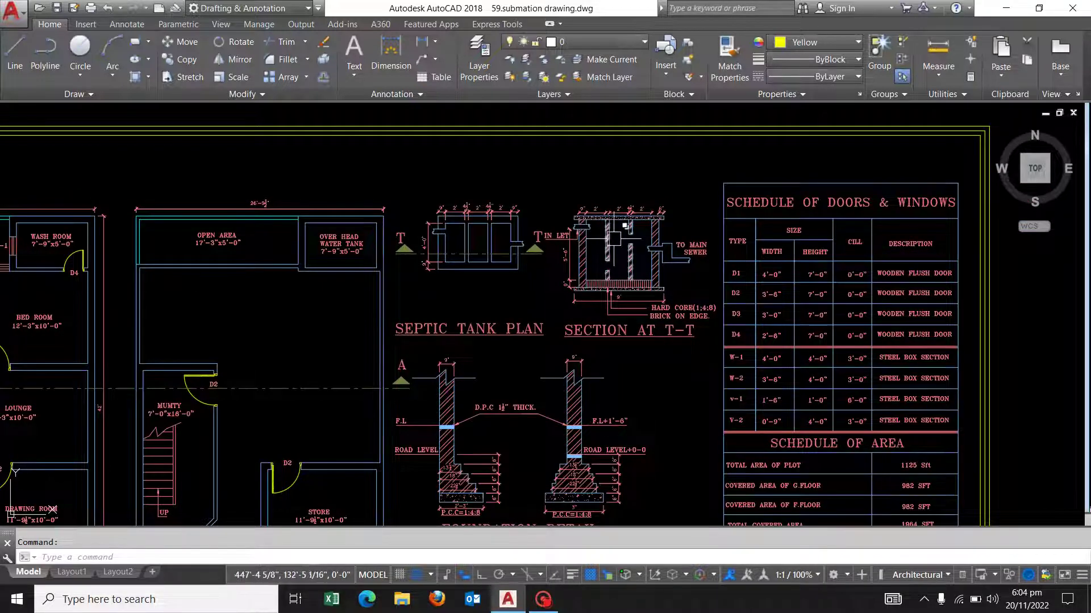
scroll(588, 233, "down", 1)
scroll(580, 237, "down", 1)
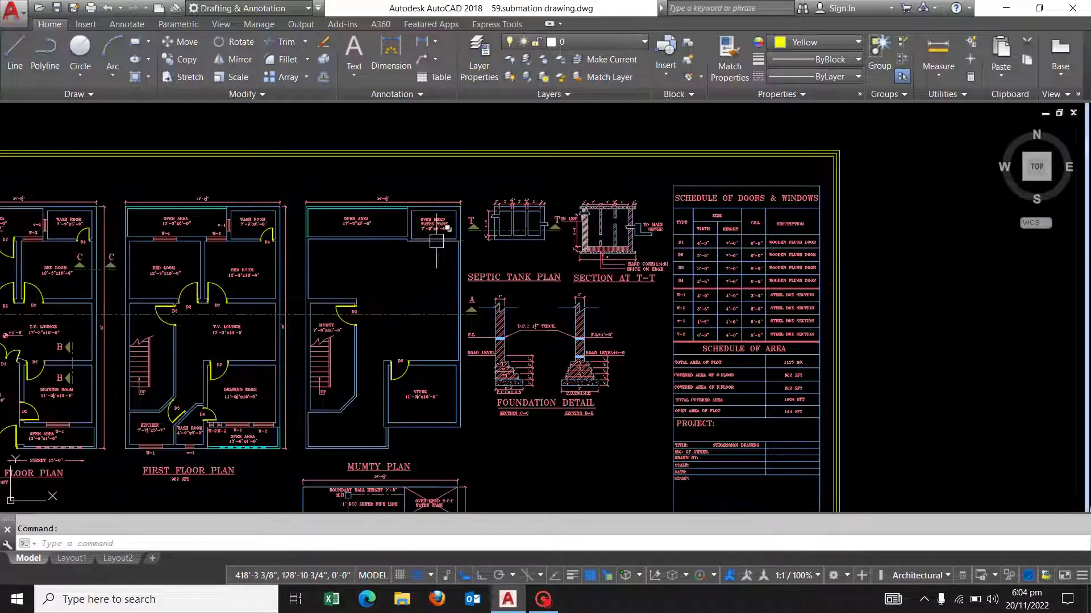
scroll(756, 222, "up", 2)
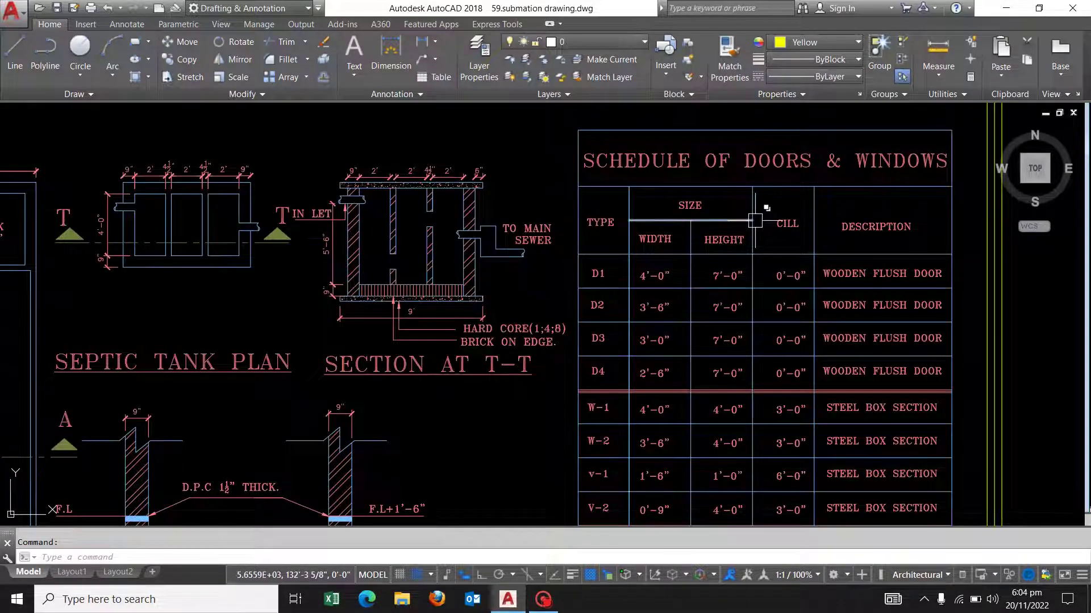
middle_click_drag(728, 234, 634, 262)
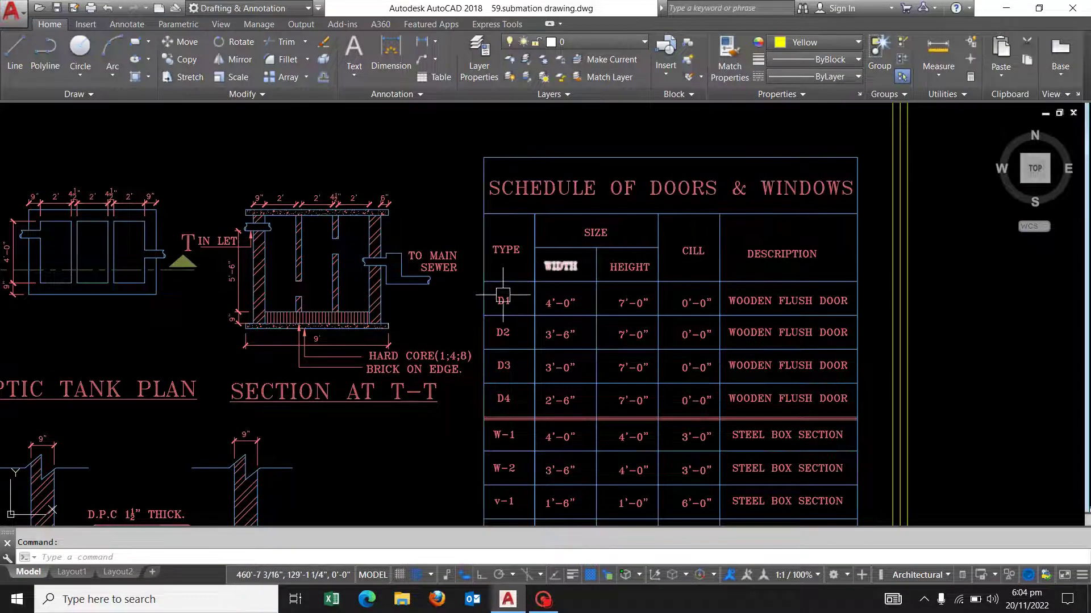
scroll(560, 248, "up", 4)
scroll(584, 264, "down", 6)
scroll(653, 252, "down", 5)
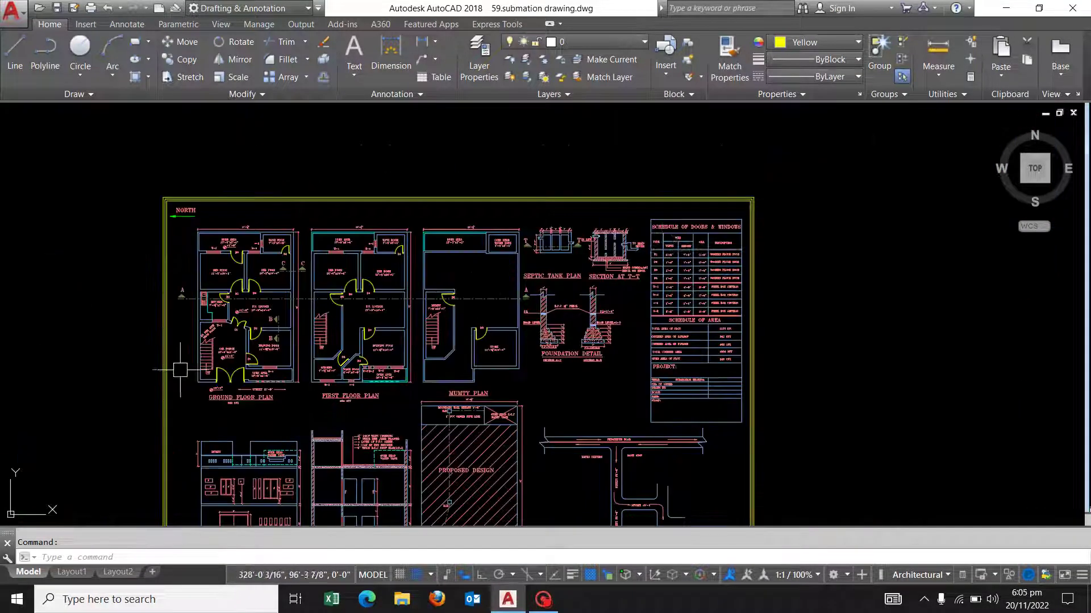
scroll(365, 341, "up", 2)
scroll(329, 369, "up", 3)
scroll(204, 307, "up", 2)
scroll(477, 364, "up", 1)
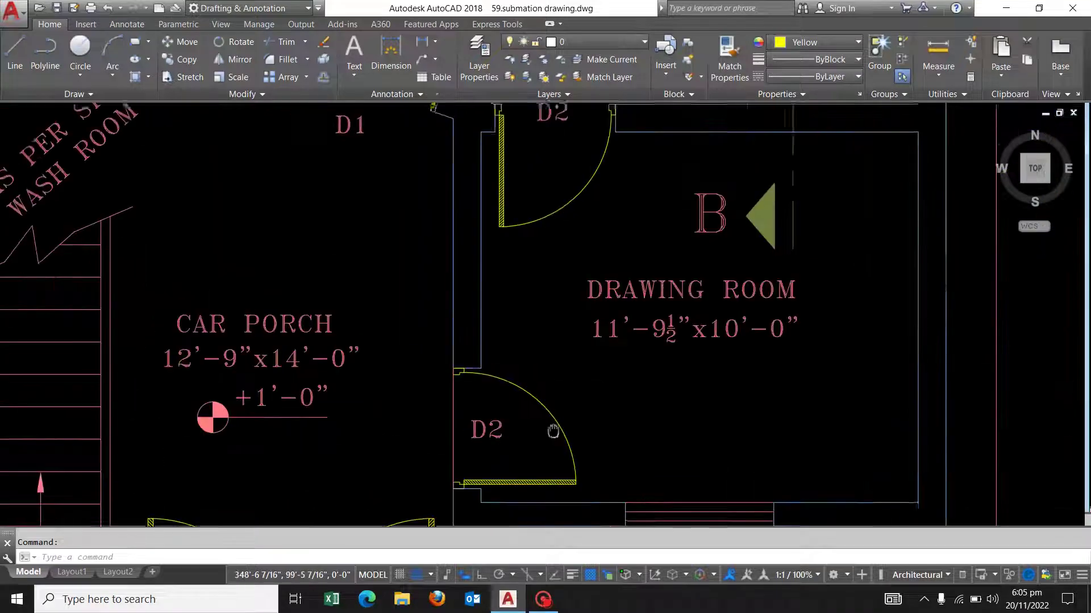
scroll(494, 369, "down", 2)
scroll(521, 320, "down", 3)
scroll(523, 246, "up", 3)
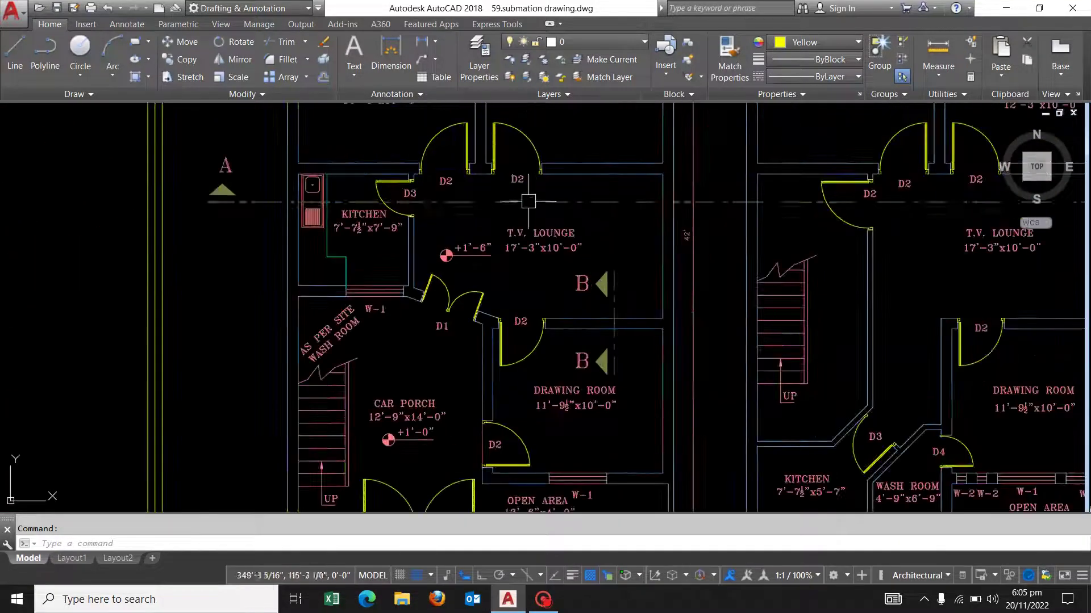
scroll(452, 321, "up", 4)
scroll(452, 322, "up", 2)
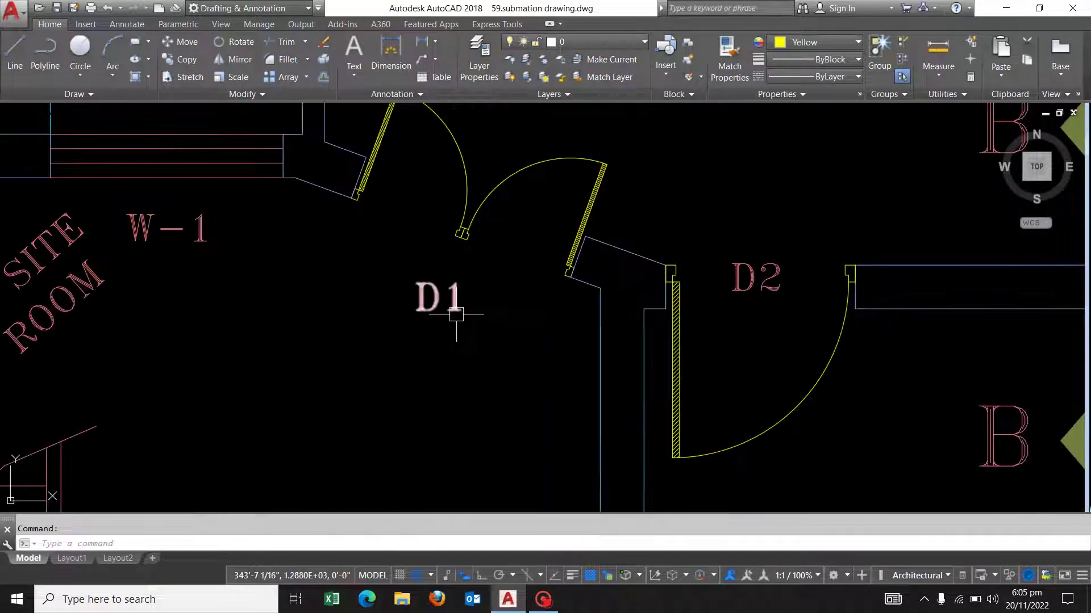
scroll(453, 314, "down", 4)
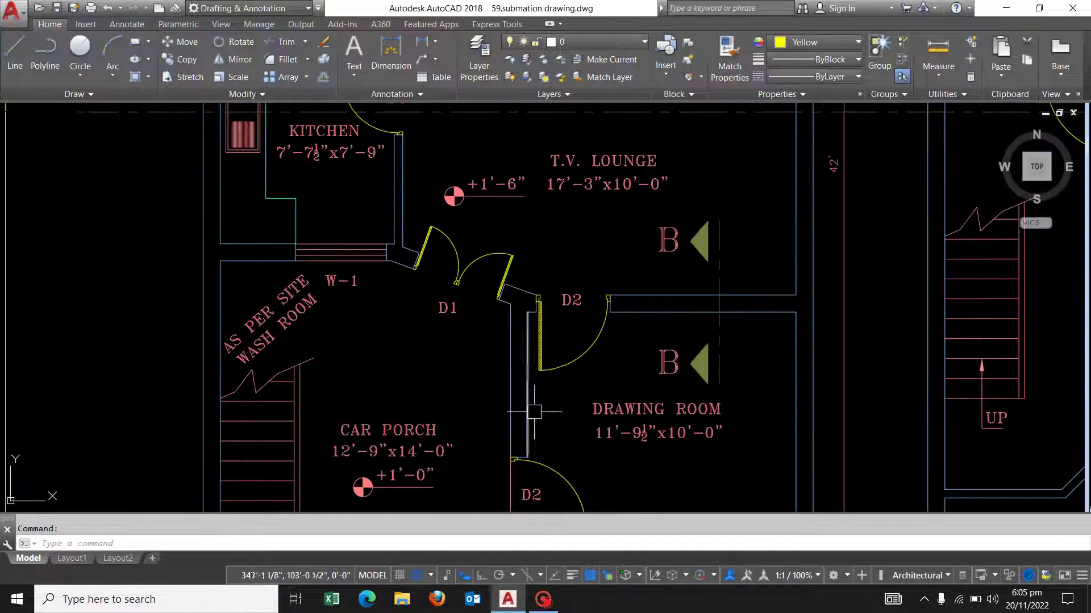
middle_click_drag(535, 316, 518, 177)
scroll(521, 343, "down", 3)
scroll(439, 169, "up", 2)
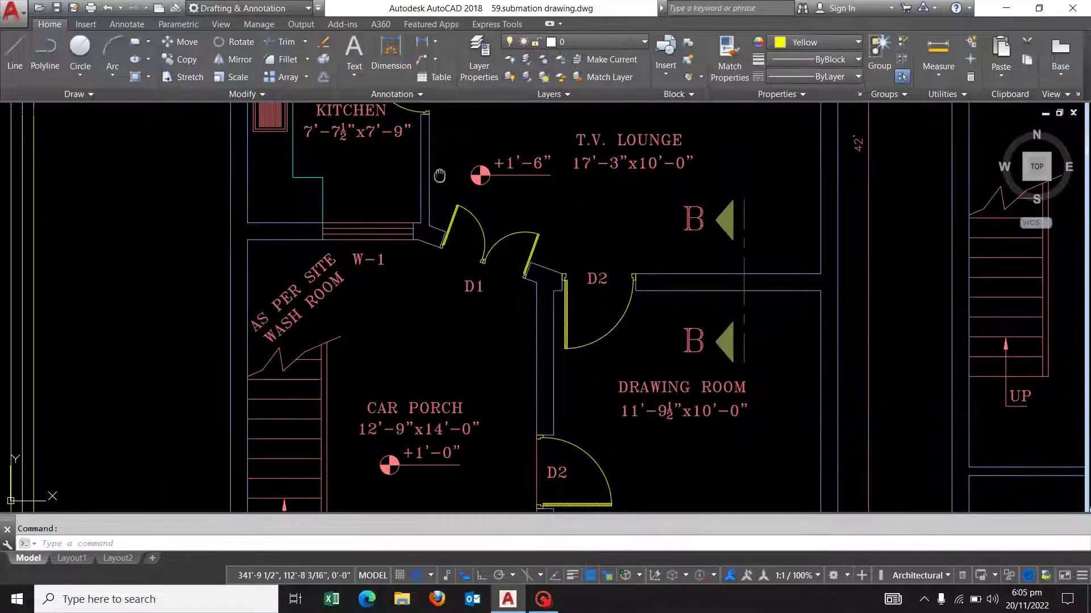
scroll(439, 169, "up", 2)
scroll(417, 268, "up", 1)
middle_click_drag(570, 236, 426, 421)
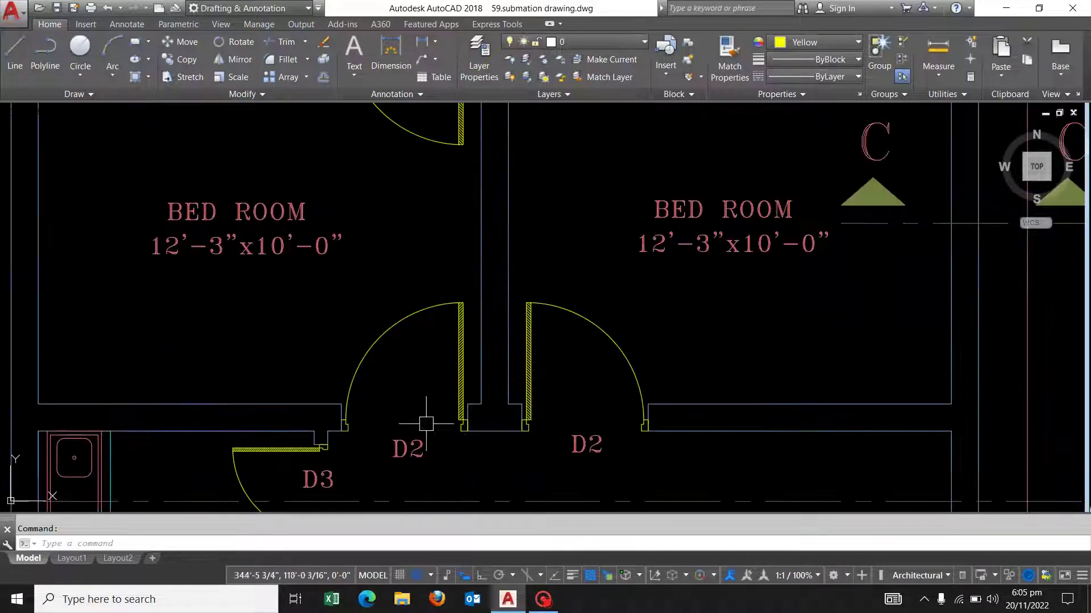
scroll(426, 420, "down", 2)
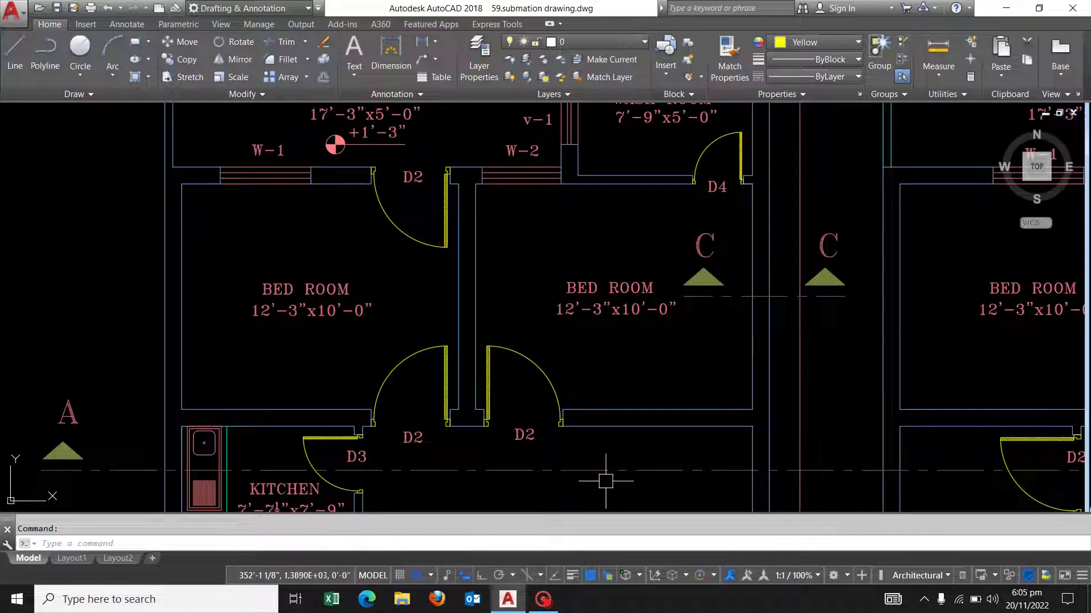
scroll(570, 353, "down", 2)
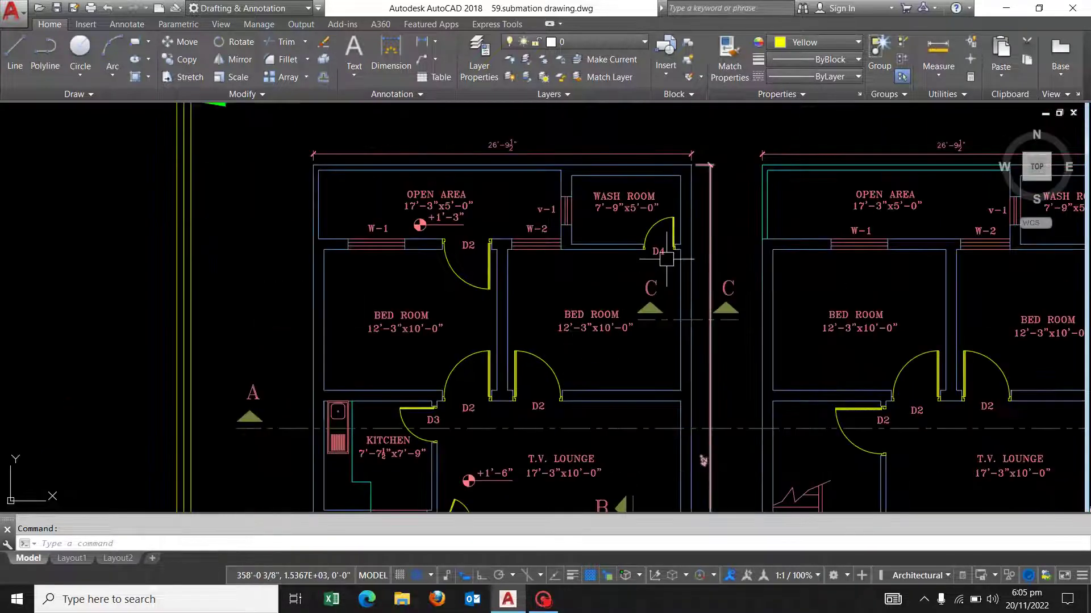
scroll(664, 250, "up", 4)
middle_click_drag(658, 249, 404, 296)
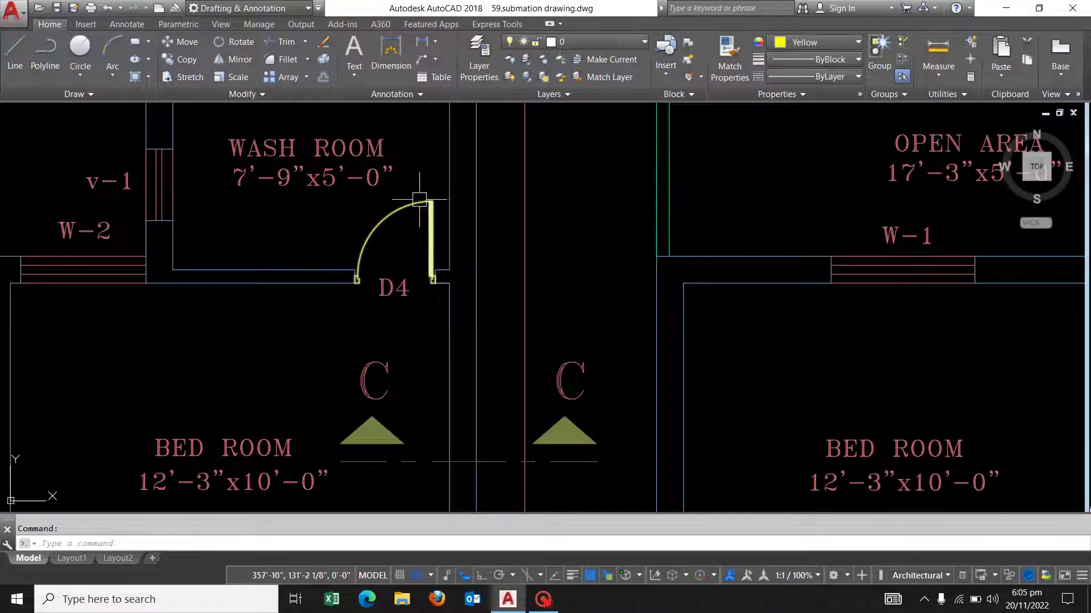
scroll(420, 199, "down", 2)
scroll(395, 243, "down", 5)
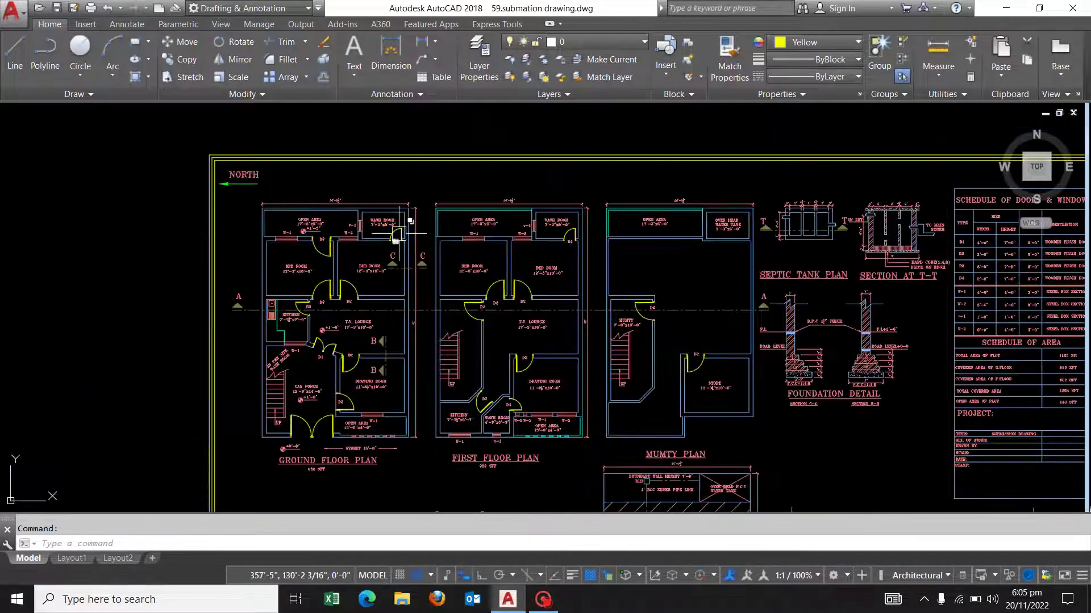
scroll(420, 236, "down", 5)
scroll(596, 242, "up", 5)
scroll(360, 250, "up", 3)
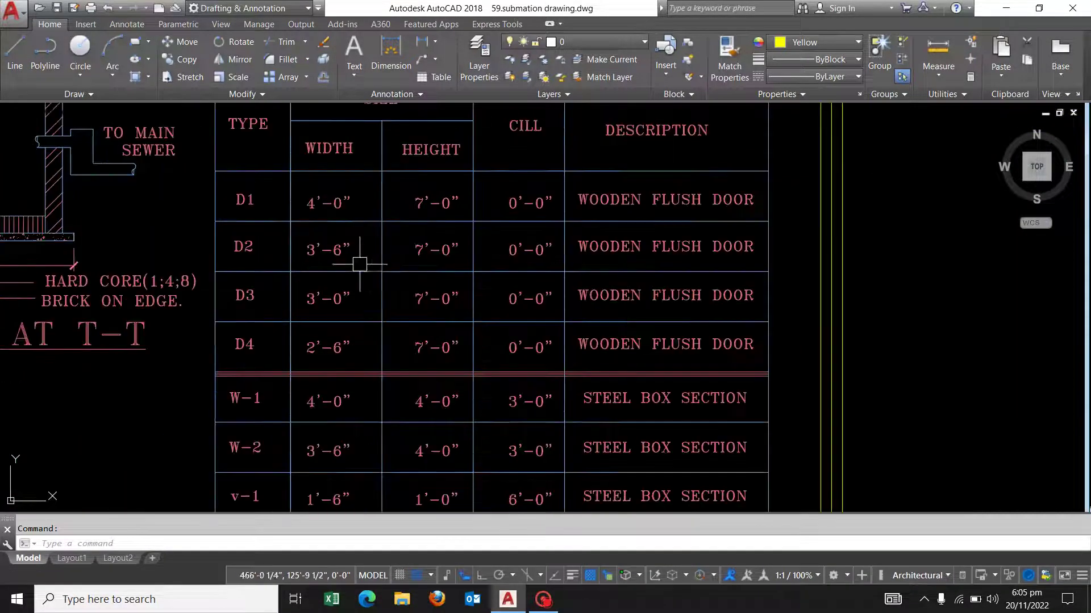
middle_click_drag(360, 251, 538, 291)
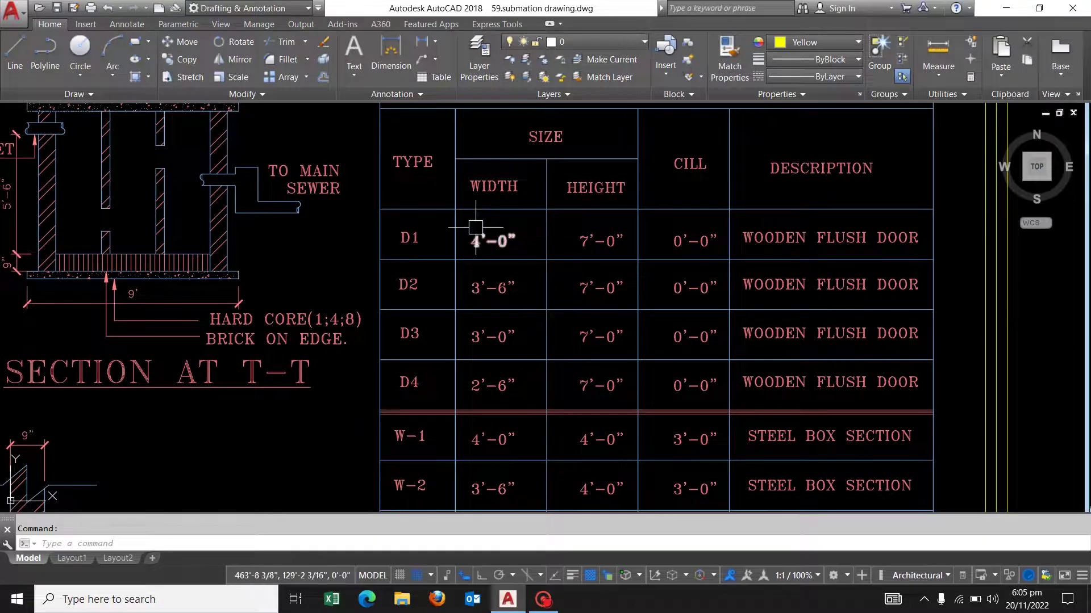
middle_click_drag(494, 239, 514, 265)
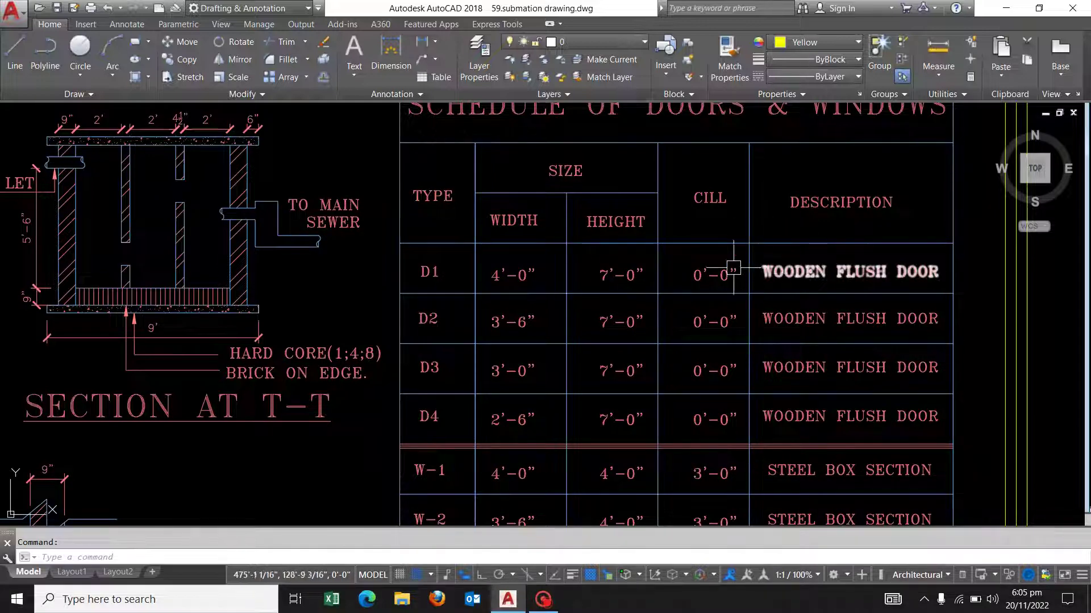
middle_click_drag(599, 310, 423, 297)
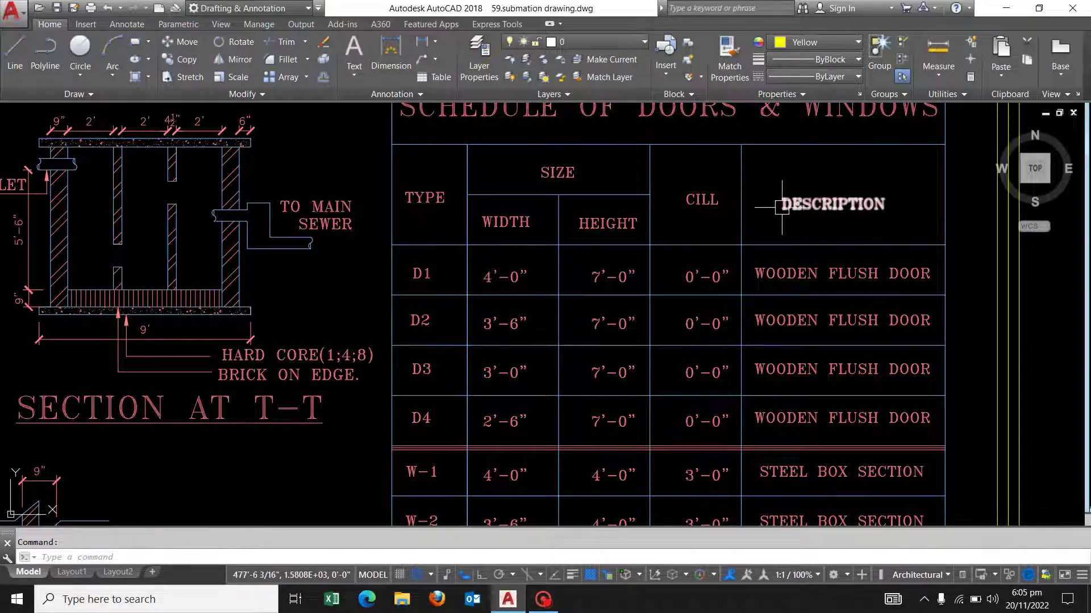
scroll(752, 232, "down", 2)
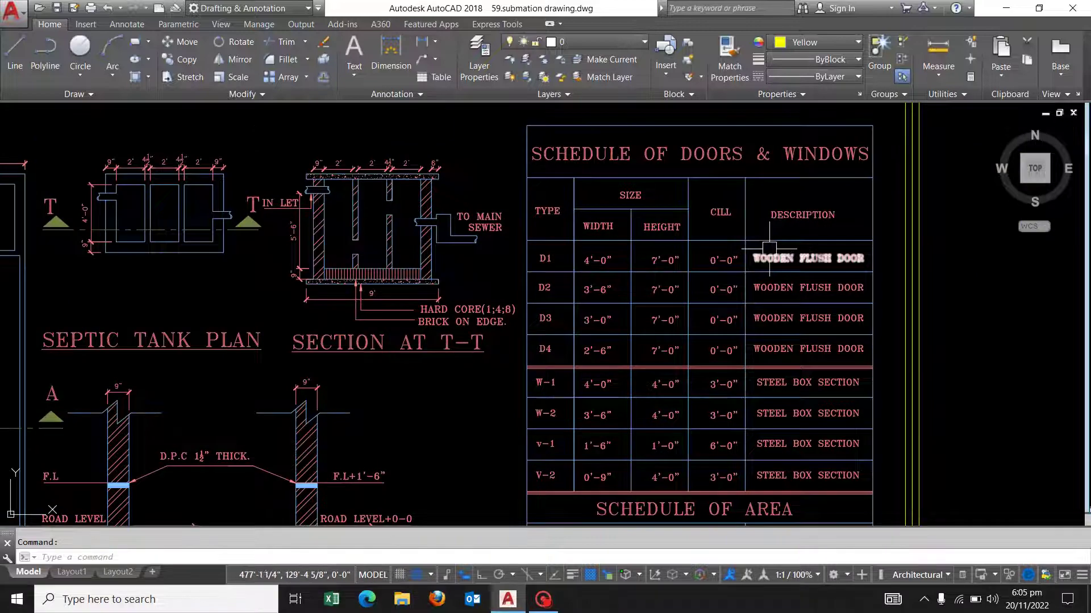
scroll(769, 249, "down", 2)
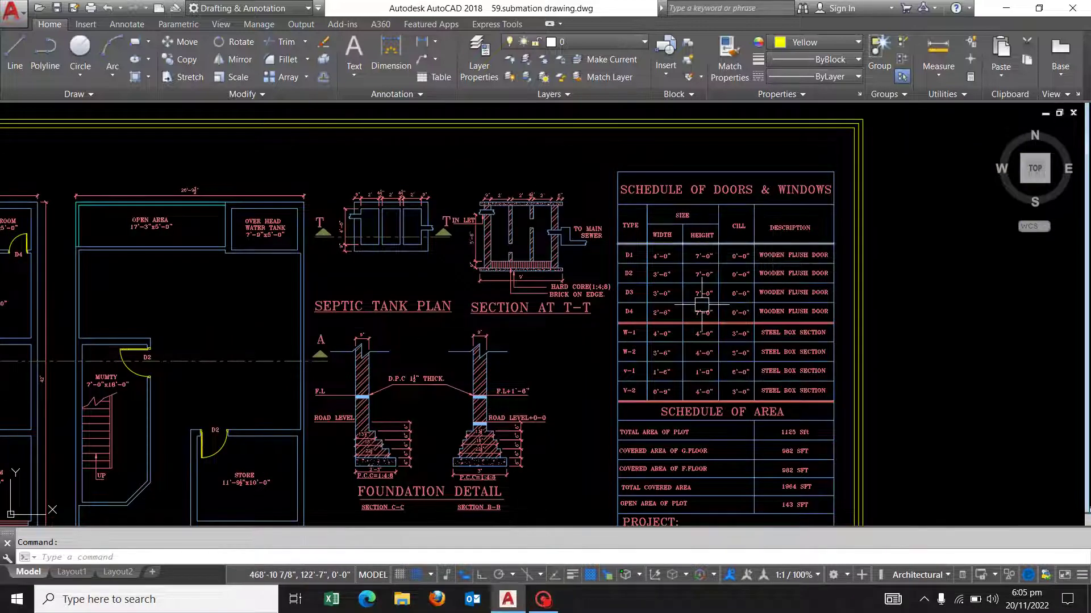
scroll(702, 305, "down", 3)
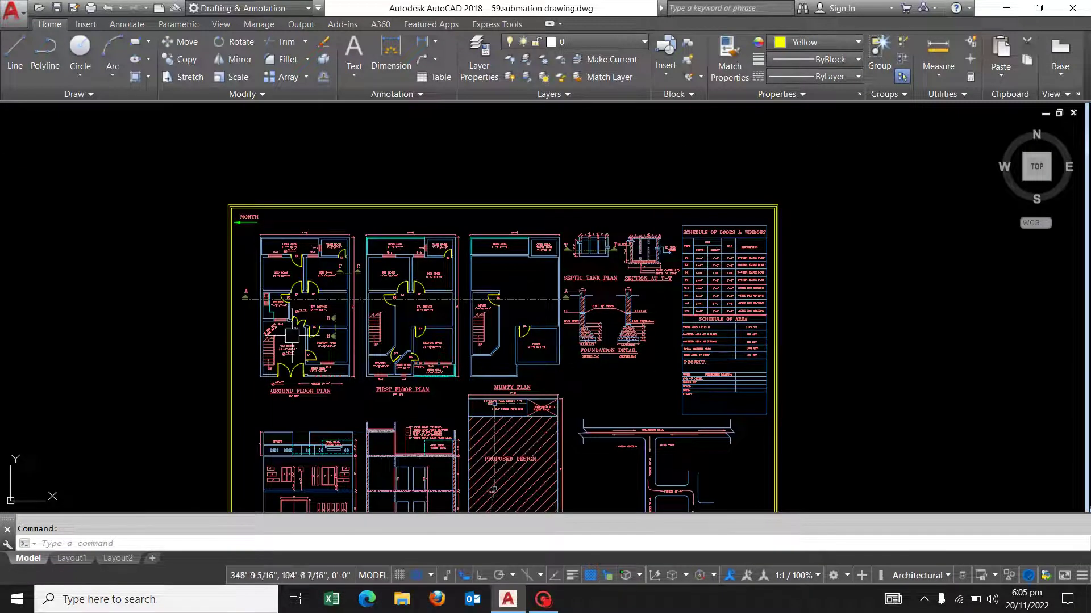
scroll(291, 336, "up", 2)
scroll(341, 340, "up", 3)
scroll(370, 341, "up", 3)
scroll(324, 398, "up", 2)
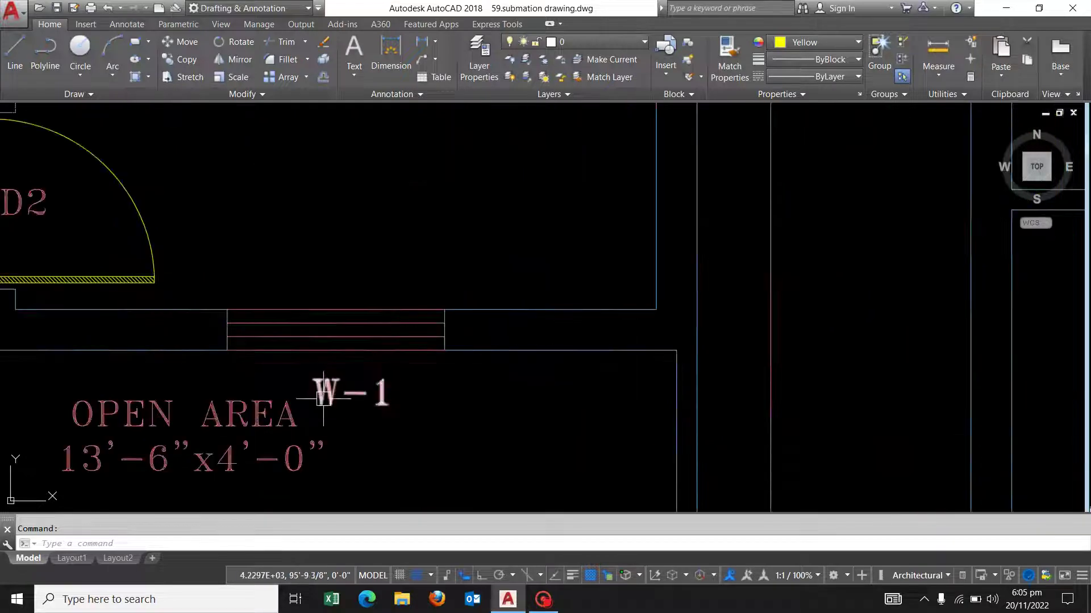
scroll(324, 397, "down", 4)
scroll(337, 342, "up", 1)
scroll(223, 259, "up", 2)
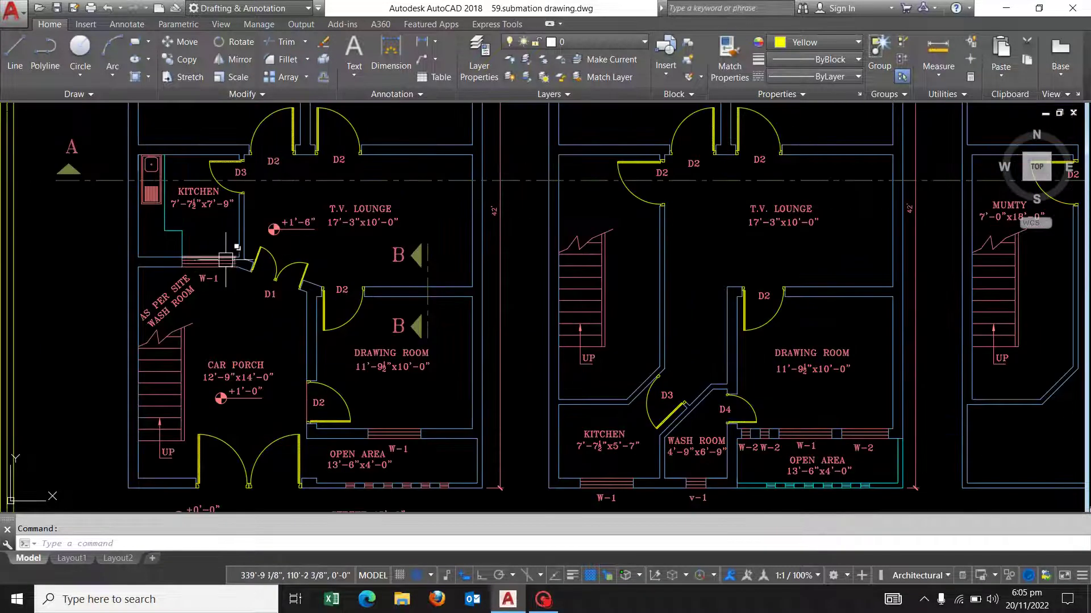
middle_click_drag(223, 260, 227, 427)
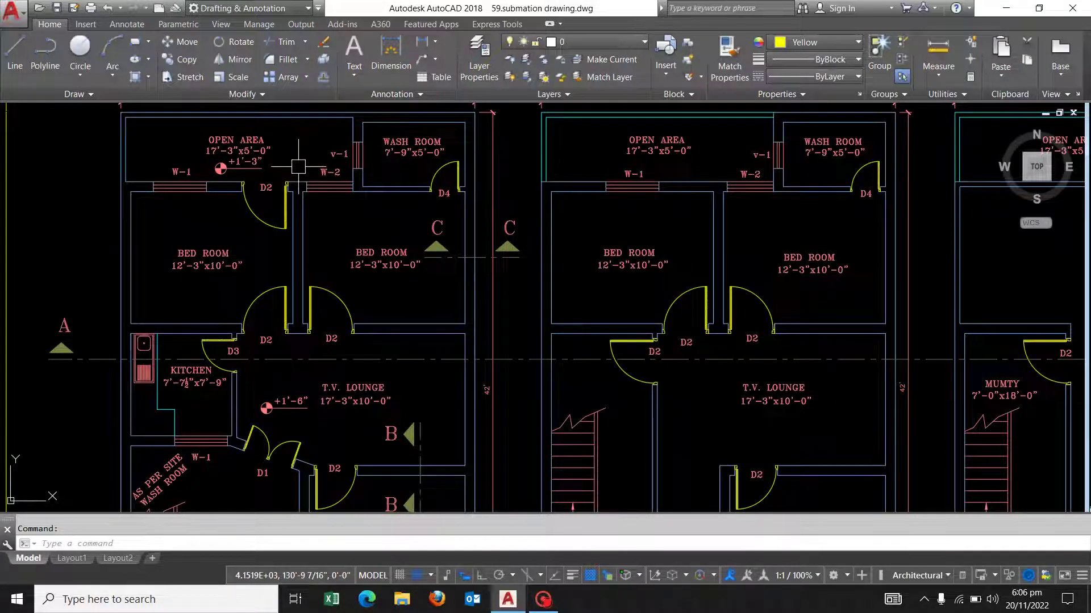
scroll(298, 167, "down", 4)
mouse_move(791, 353)
middle_mouse_down()
mouse_move(354, 258)
mouse_move(222, 213)
mouse_move(512, 210)
mouse_move(487, 383)
middle_mouse_up()
scroll(355, 258, "up", 3)
scroll(527, 328, "down", 3)
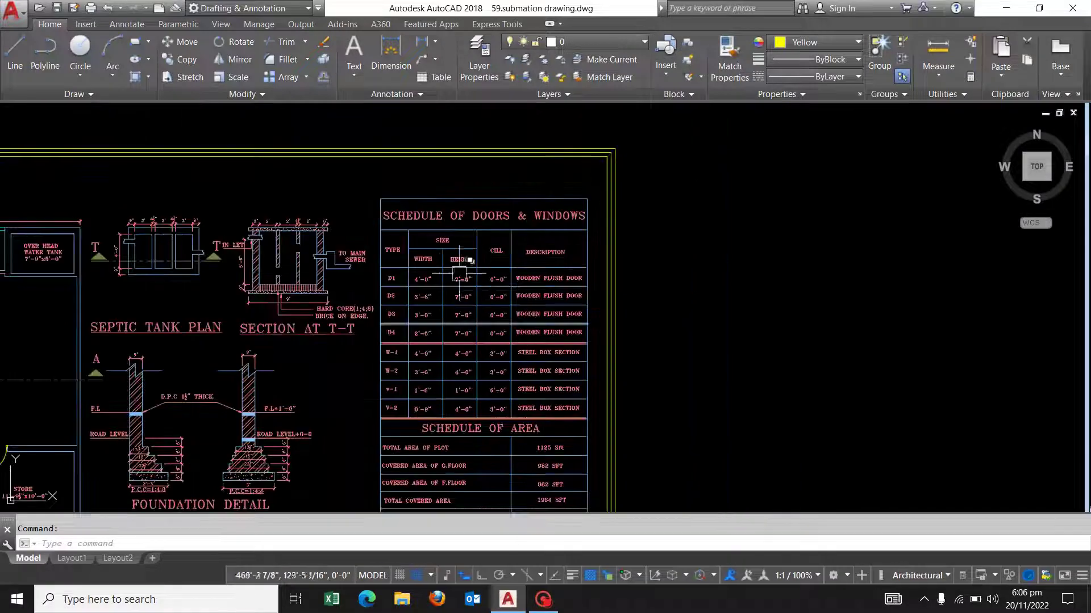
scroll(462, 344, "up", 2)
middle_click_drag(462, 343, 472, 244)
scroll(472, 245, "up", 1)
scroll(500, 236, "down", 2)
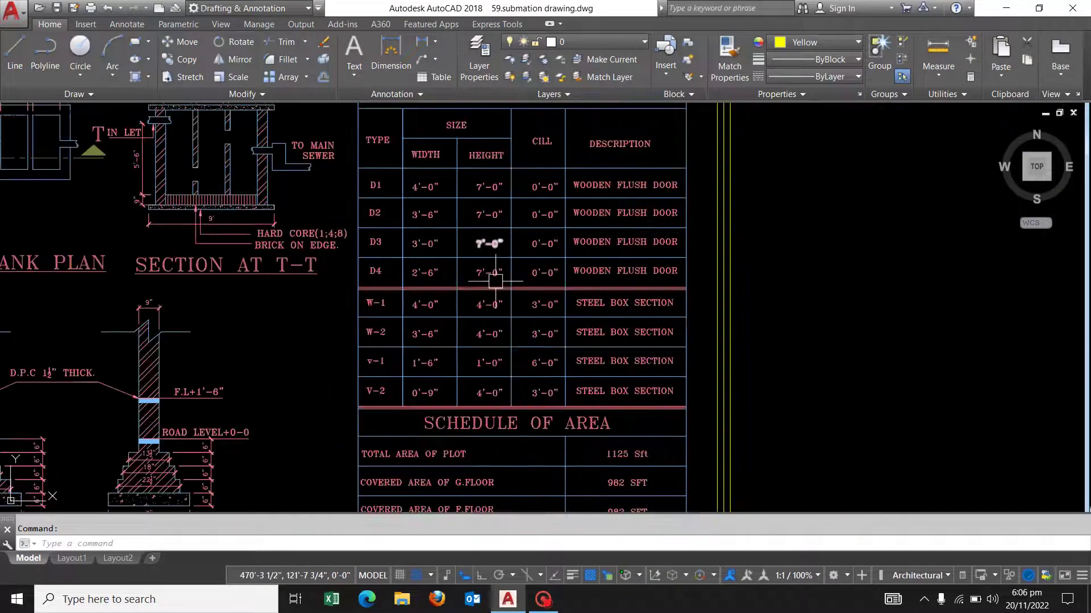
scroll(367, 309, "up", 2)
scroll(378, 321, "up", 2)
scroll(398, 299, "up", 1)
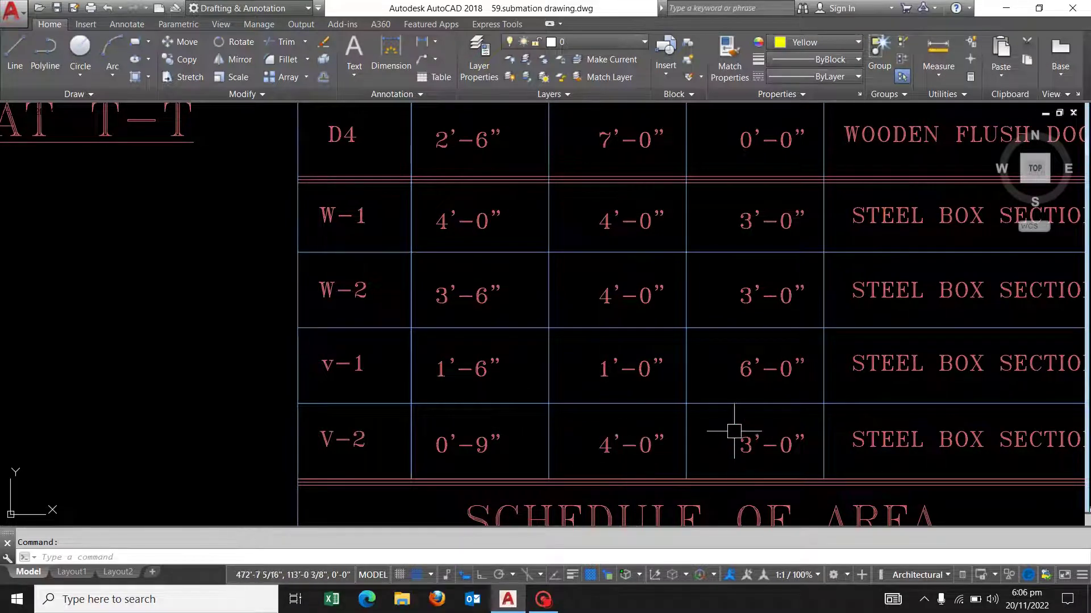
scroll(847, 432, "down", 2)
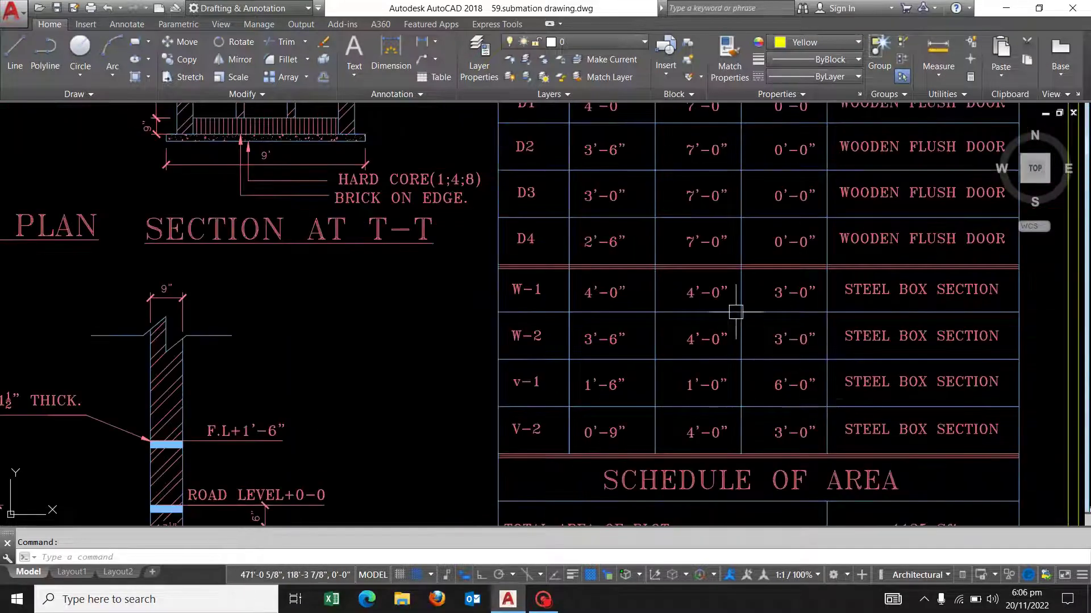
scroll(738, 301, "down", 2)
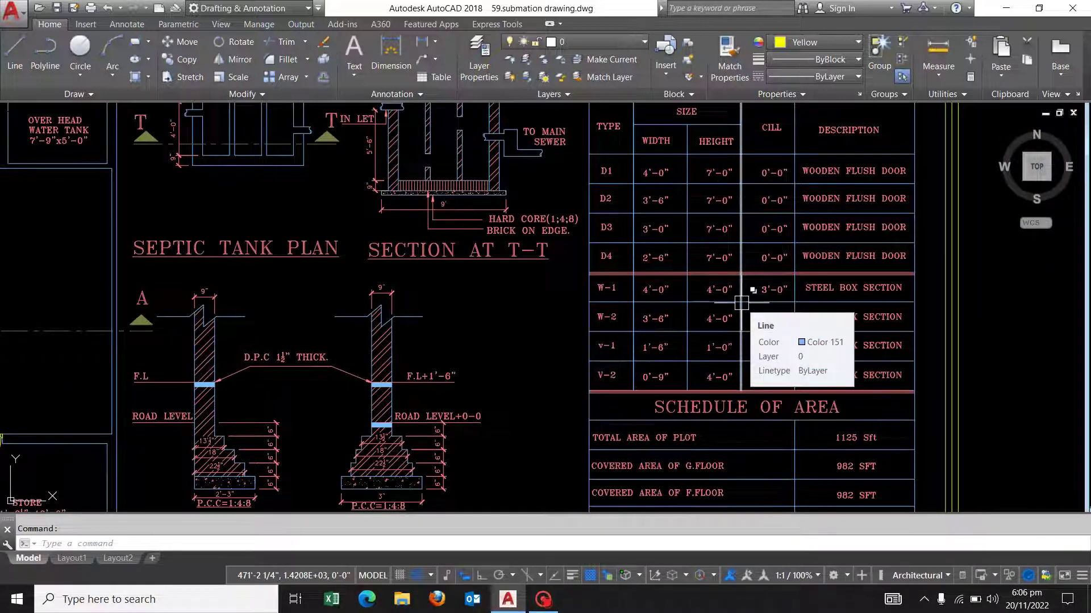
mouse_move(741, 302)
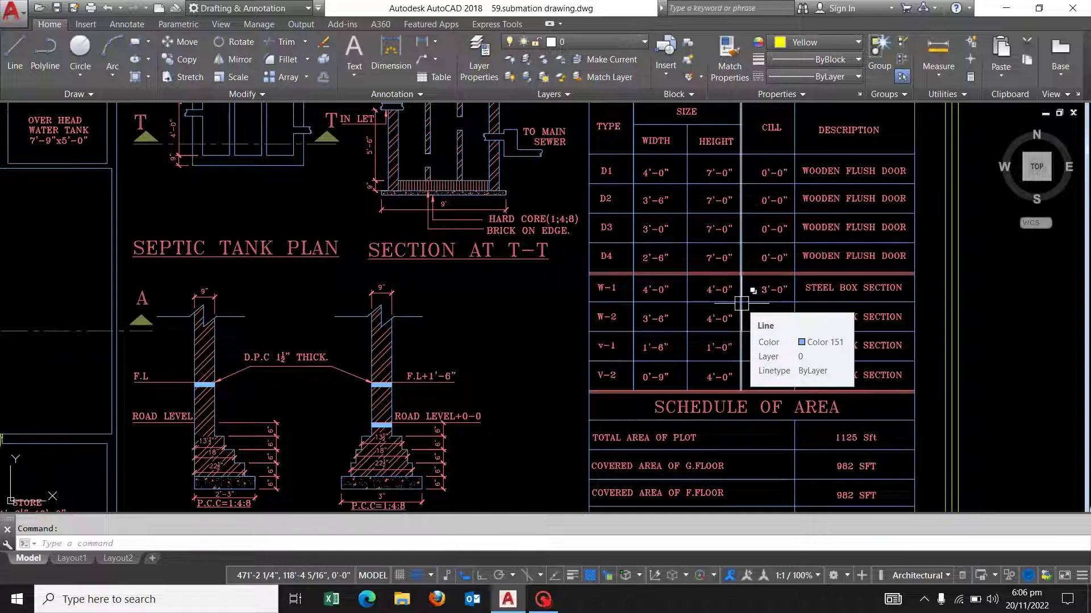
scroll(738, 261, "down", 3)
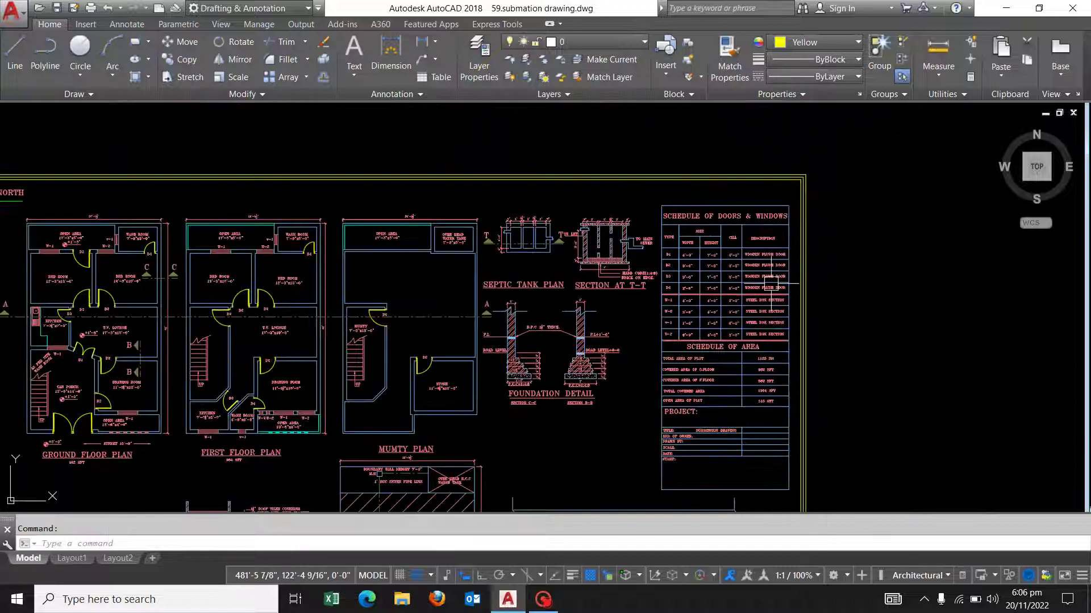
scroll(733, 255, "up", 1)
middle_click_drag(716, 255, 683, 248)
scroll(682, 248, "up", 1)
scroll(625, 216, "up", 1)
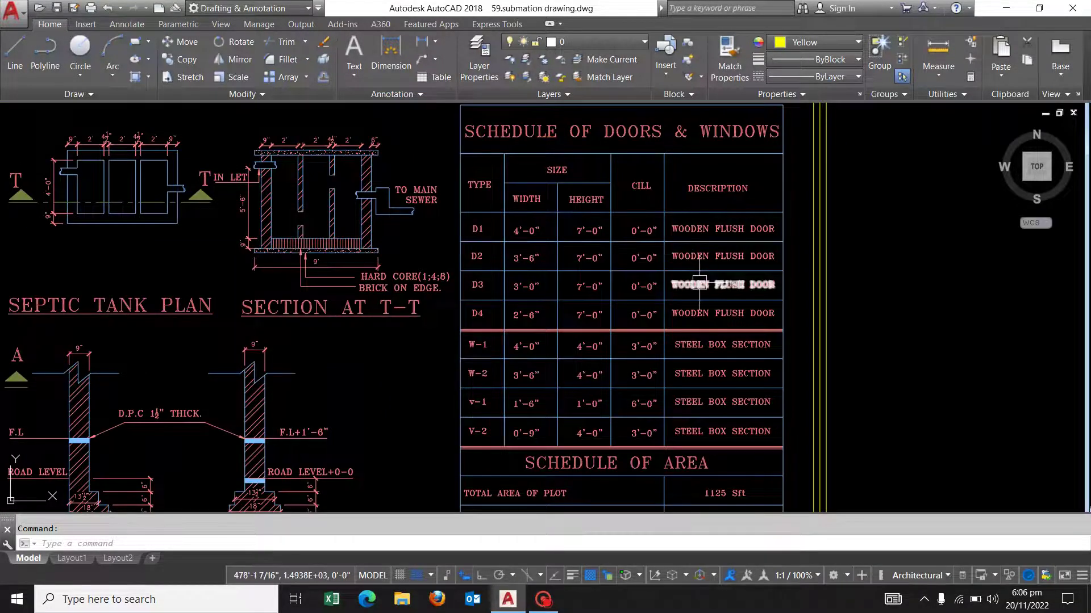
middle_click_drag(701, 283, 731, 187)
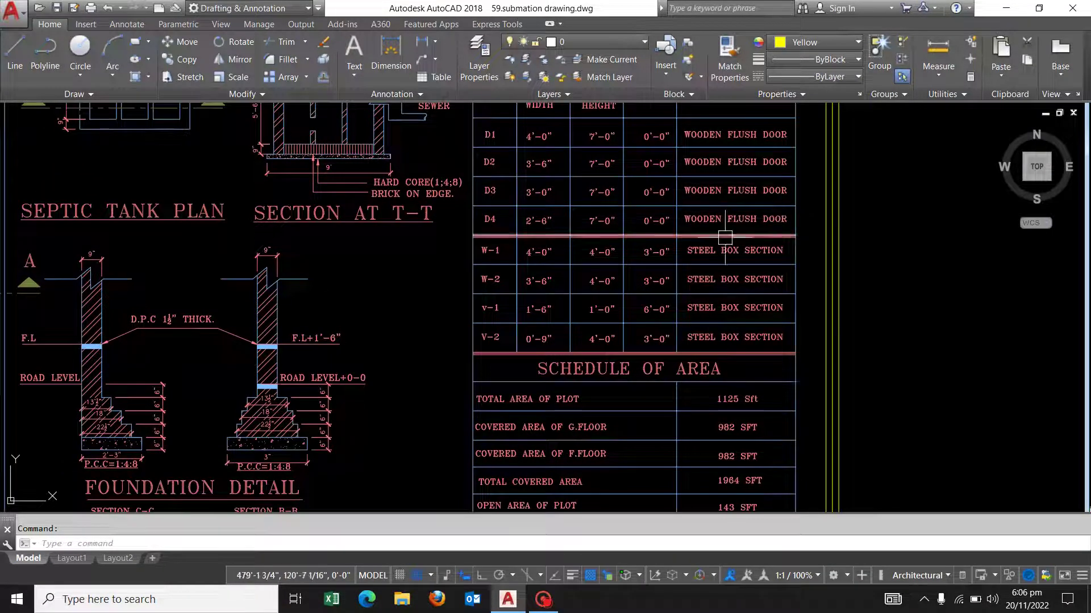
middle_click_drag(607, 380, 606, 257)
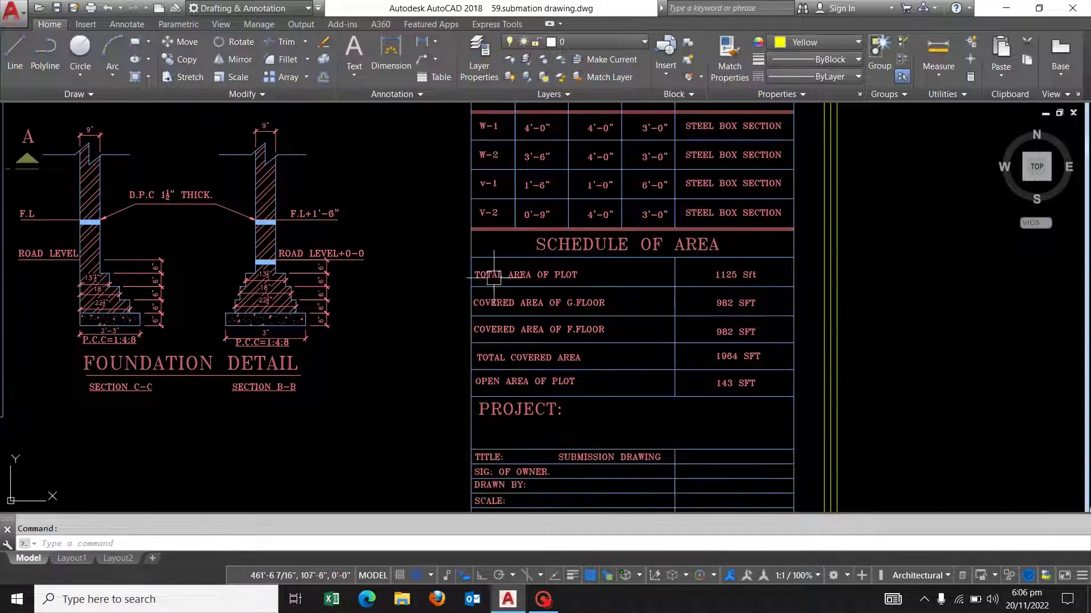
scroll(693, 311, "up", 3)
scroll(514, 341, "up", 2)
scroll(303, 307, "up", 2)
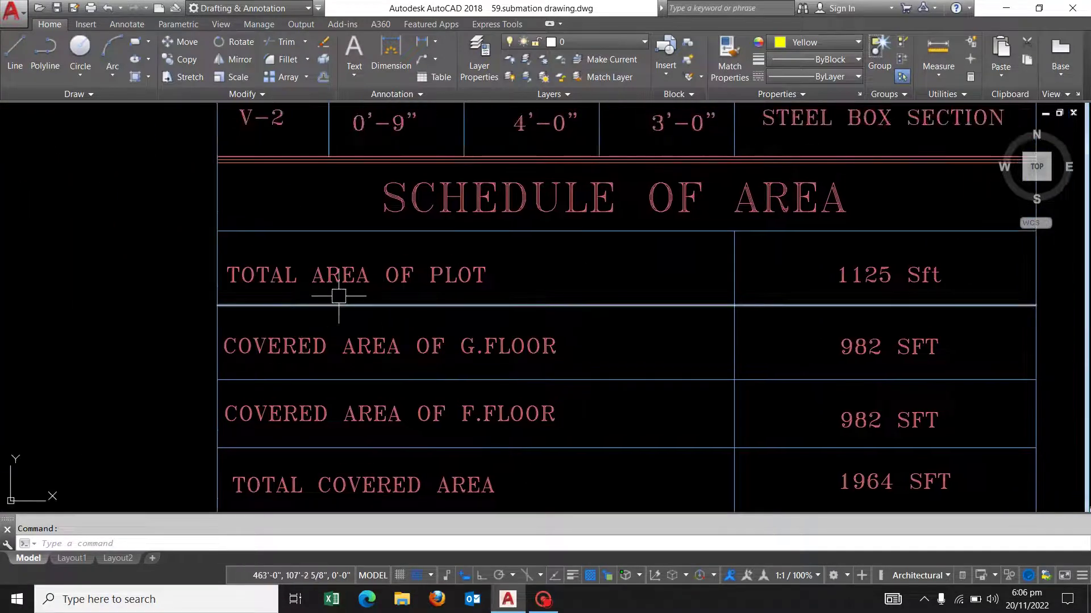
scroll(486, 296, "down", 2)
scroll(741, 301, "down", 5)
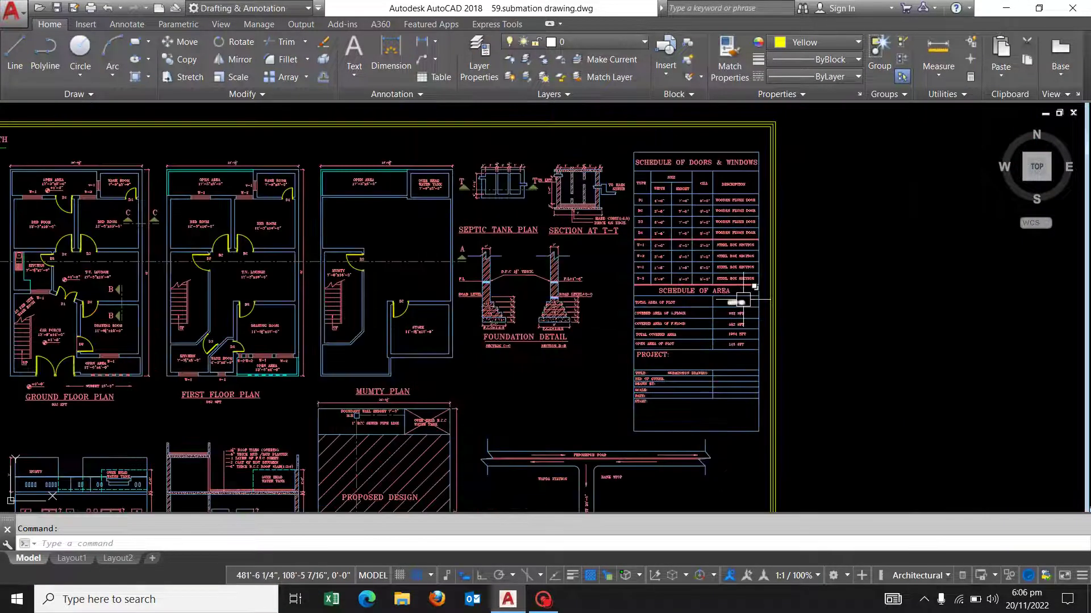
middle_click_drag(233, 297, 613, 276)
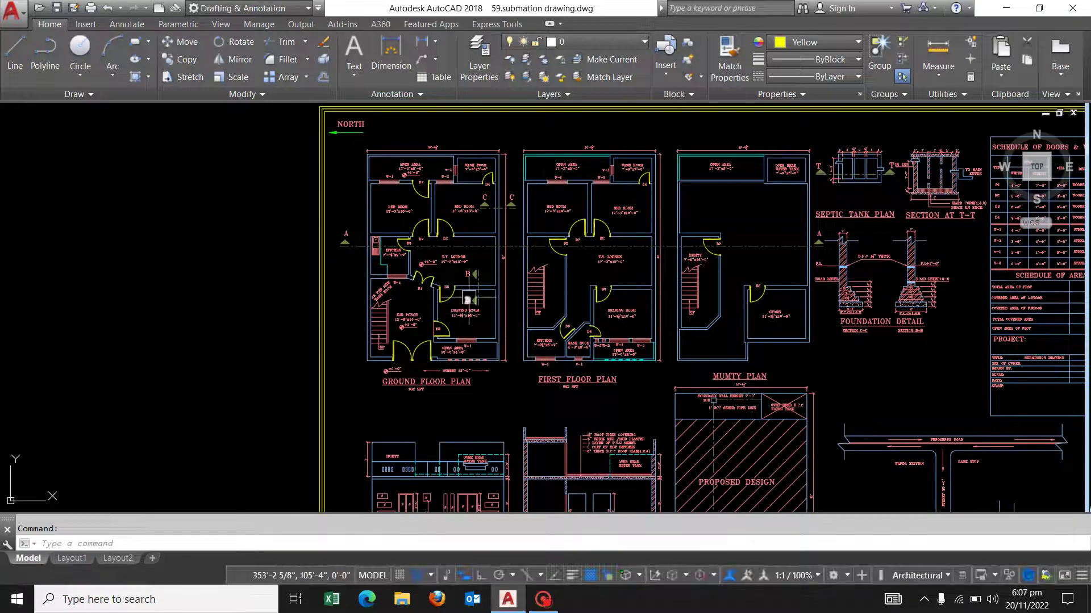
scroll(469, 315, "up", 1)
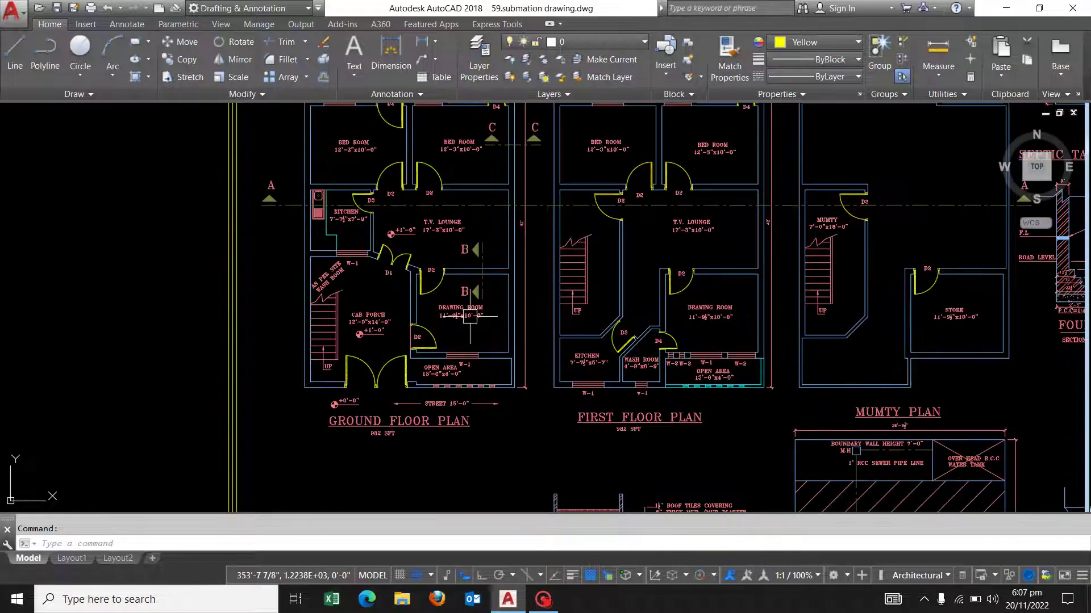
scroll(432, 330, "up", 1)
scroll(396, 335, "up", 1)
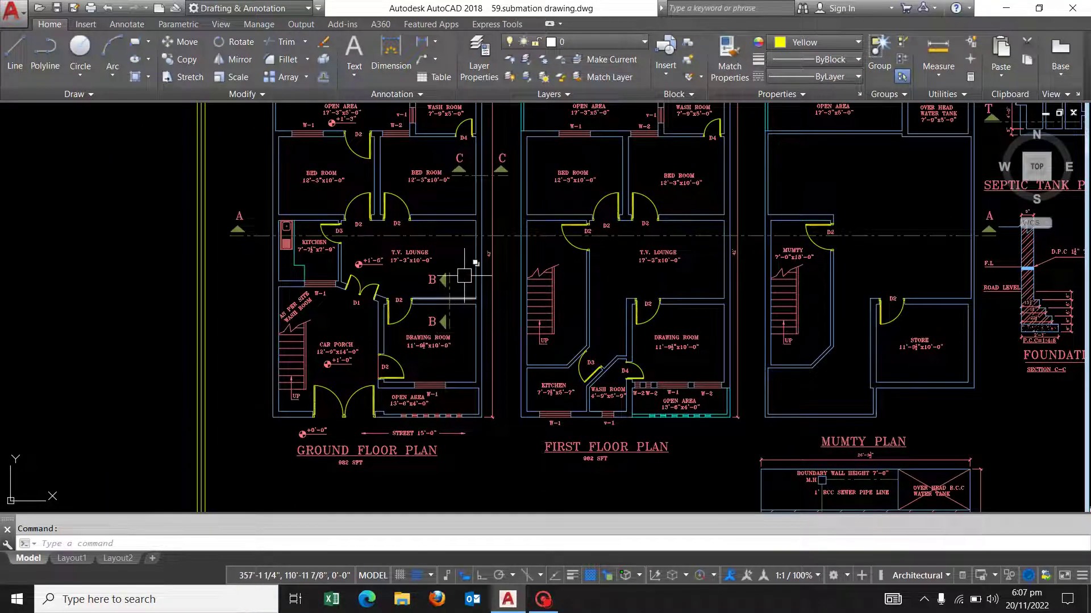
middle_click_drag(688, 326, 589, 336)
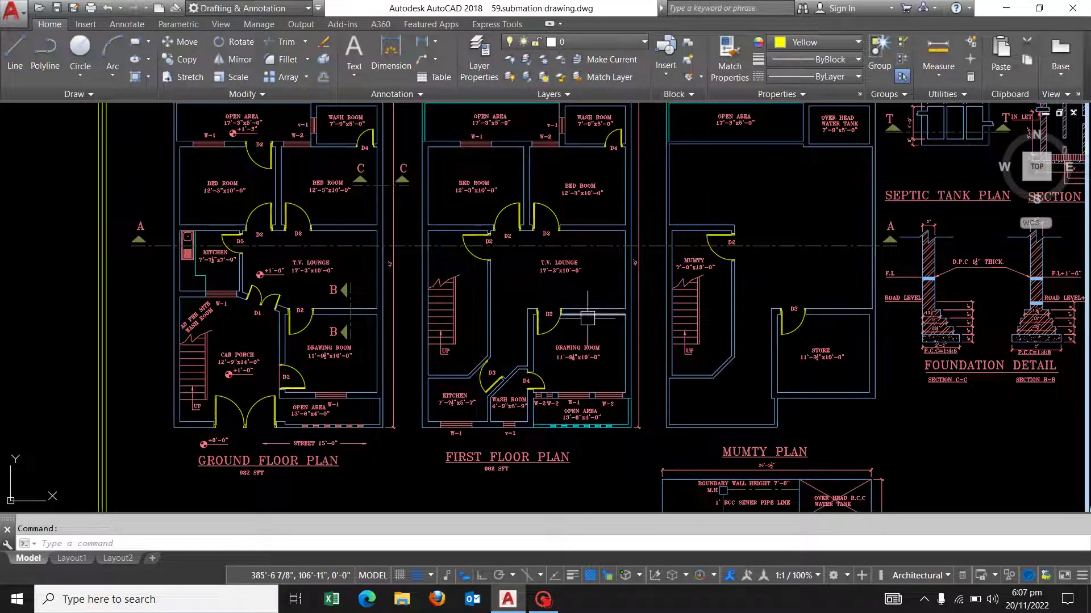
middle_click_drag(591, 312, 566, 342)
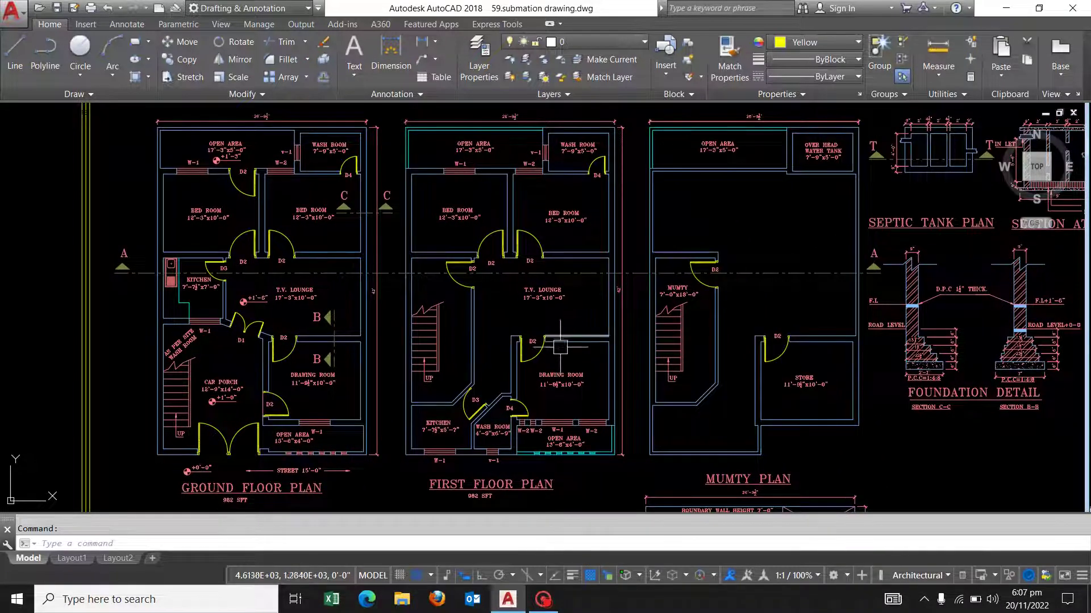
scroll(480, 499, "up", 3)
scroll(480, 500, "up", 3)
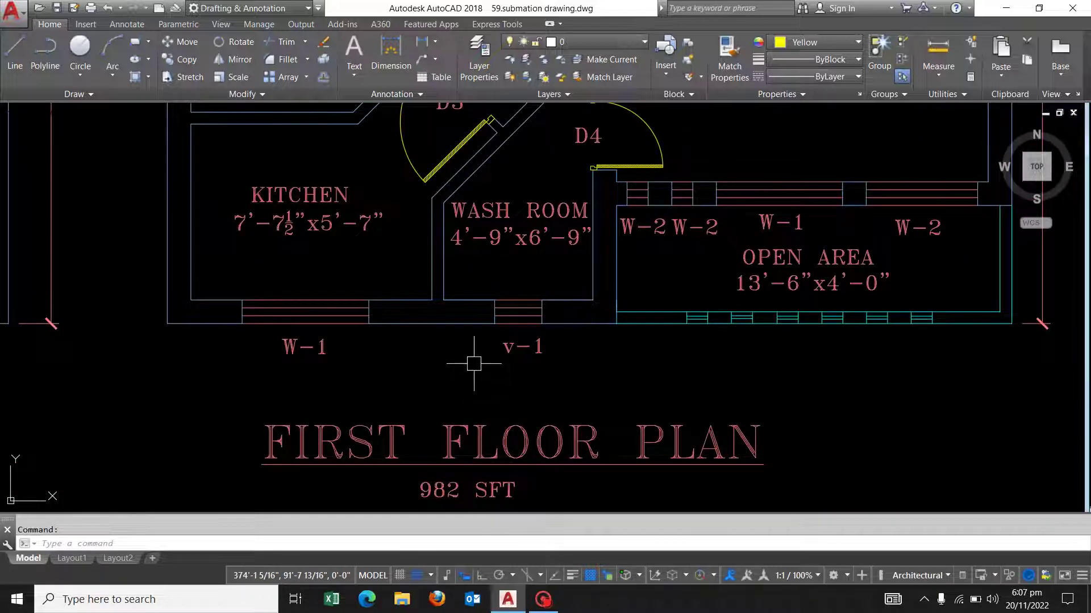
scroll(474, 363, "down", 3)
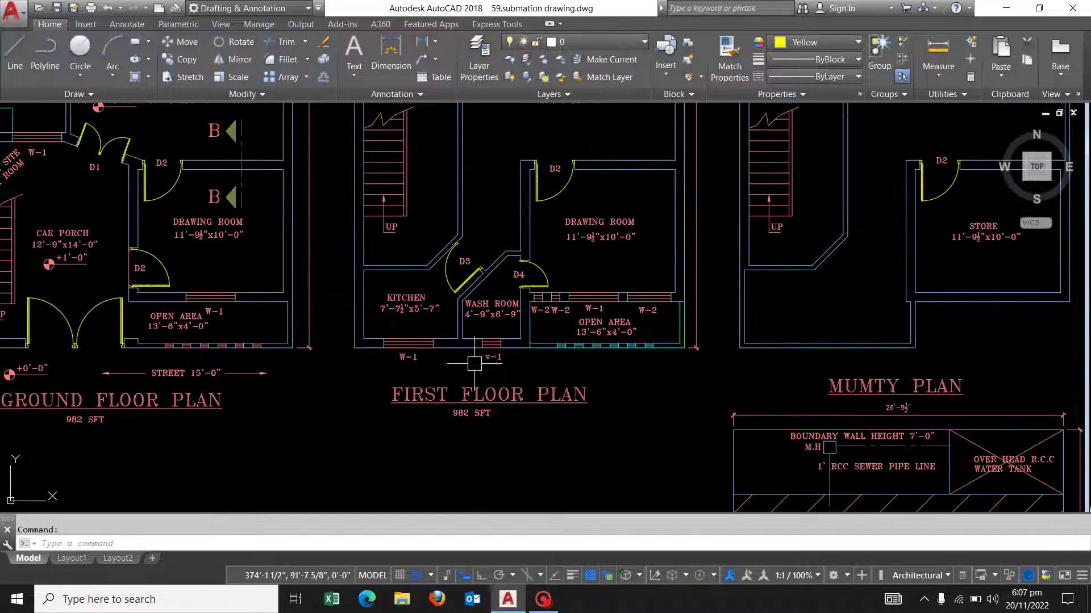
scroll(471, 326, "down", 3)
scroll(449, 335, "up", 1)
scroll(436, 339, "up", 1)
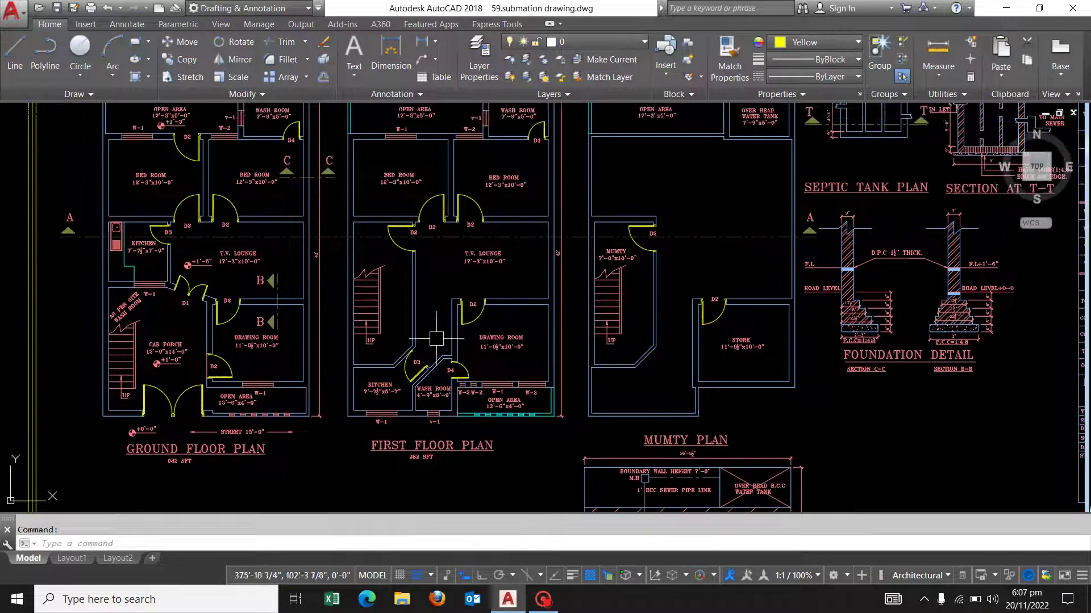
middle_click_drag(457, 280, 451, 293)
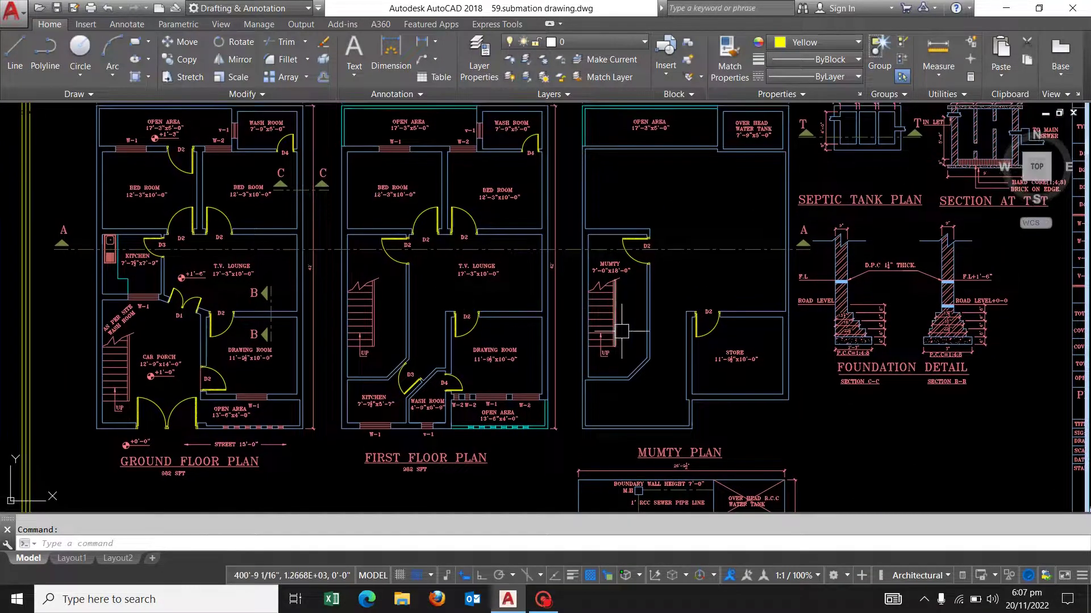
middle_click_drag(621, 331, 528, 302)
scroll(522, 216, "up", 4)
scroll(521, 212, "up", 2)
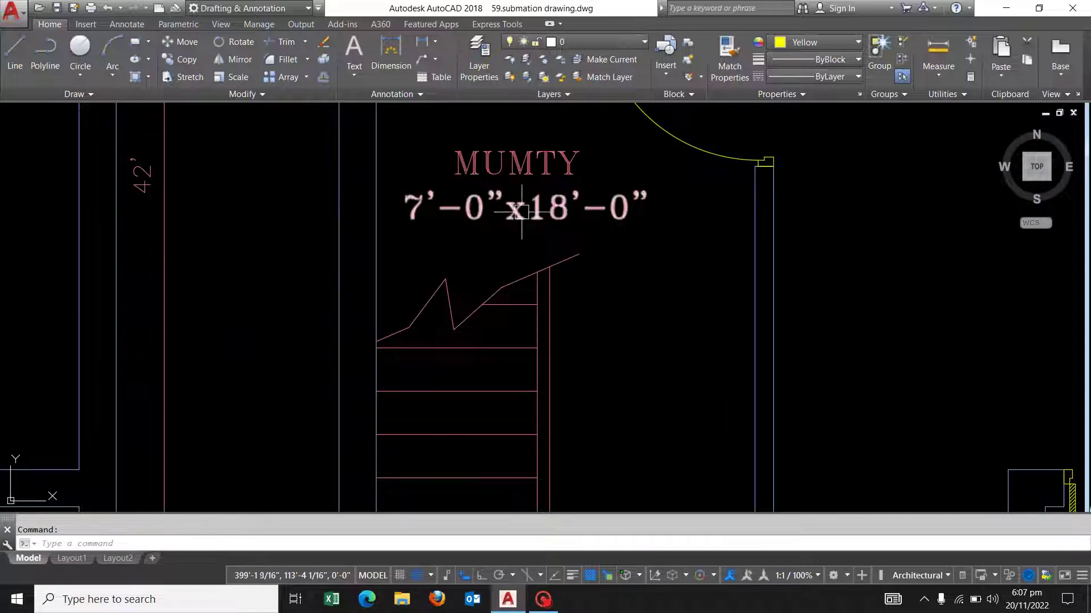
scroll(521, 212, "down", 2)
scroll(562, 190, "down", 4)
scroll(567, 185, "down", 2)
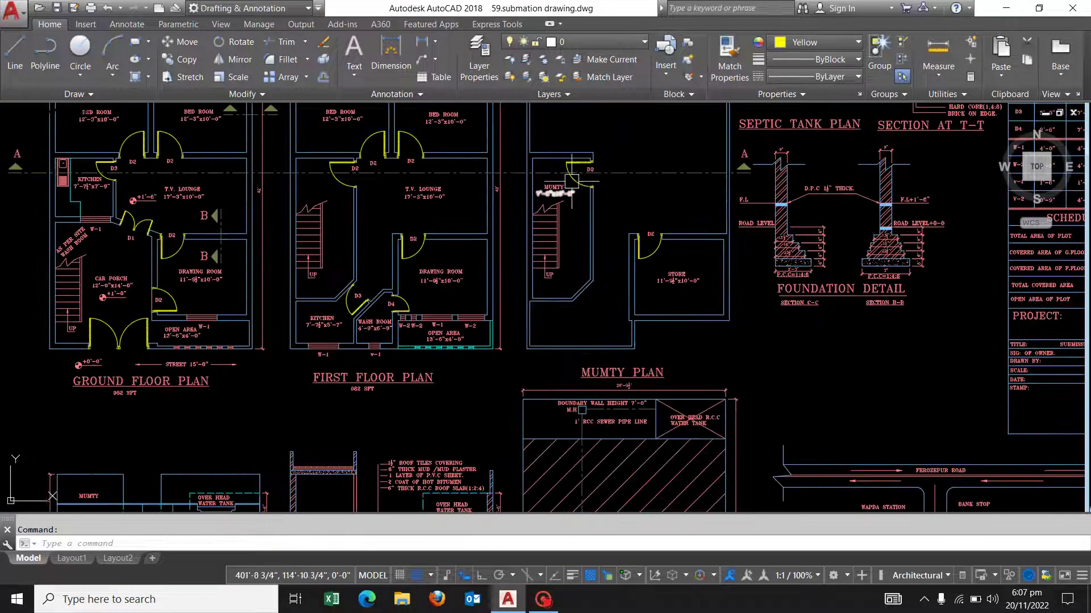
middle_click_drag(560, 199, 529, 306)
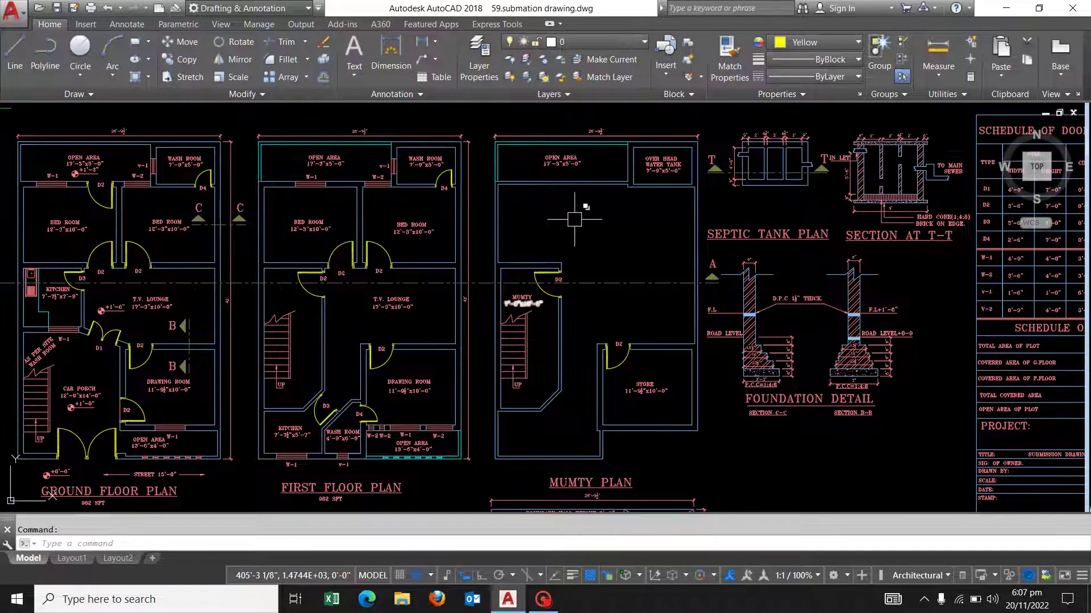
scroll(590, 150, "up", 1)
scroll(672, 114, "up", 3)
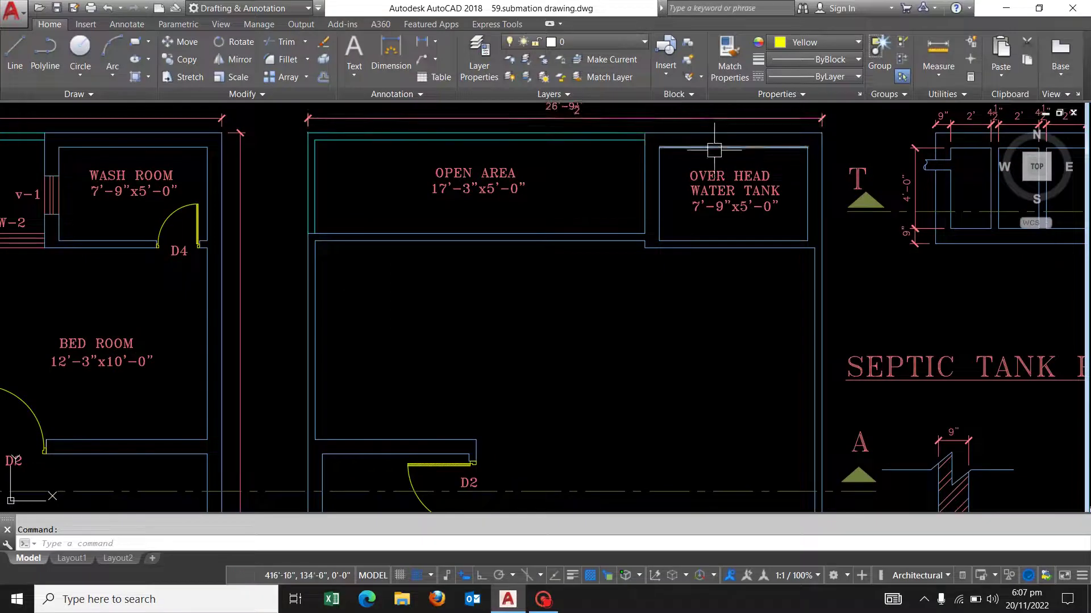
scroll(582, 137, "up", 2)
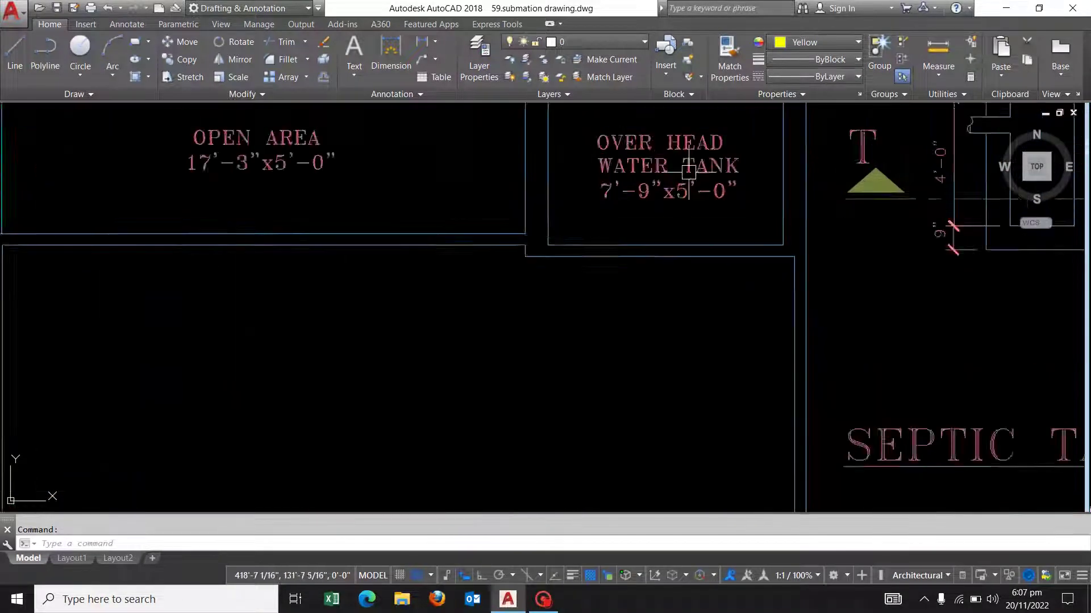
scroll(657, 165, "up", 2)
middle_click_drag(657, 166, 555, 243)
scroll(555, 243, "down", 4)
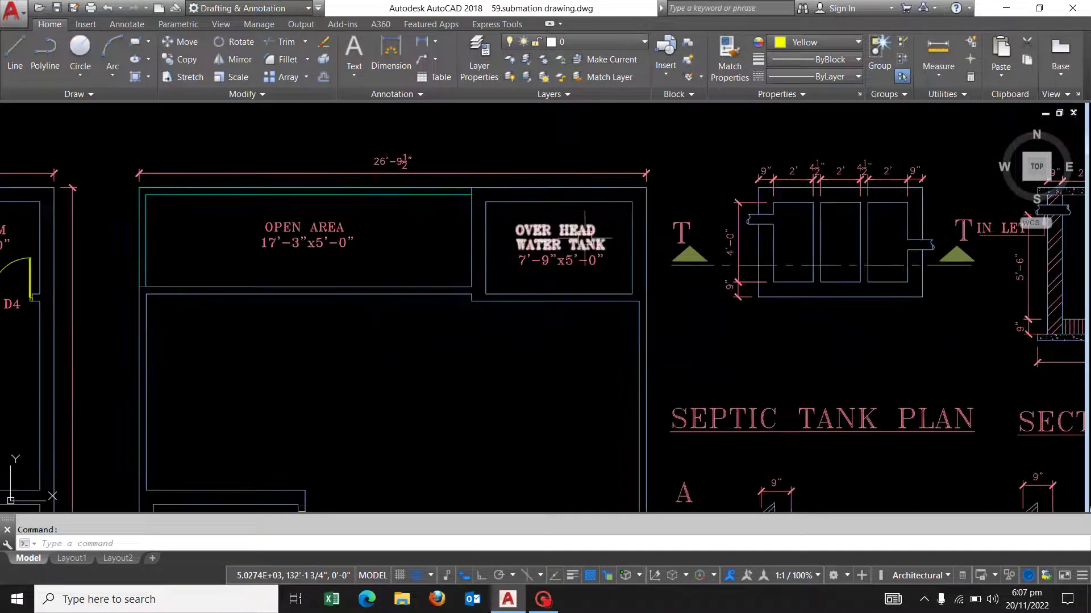
scroll(585, 236, "down", 4)
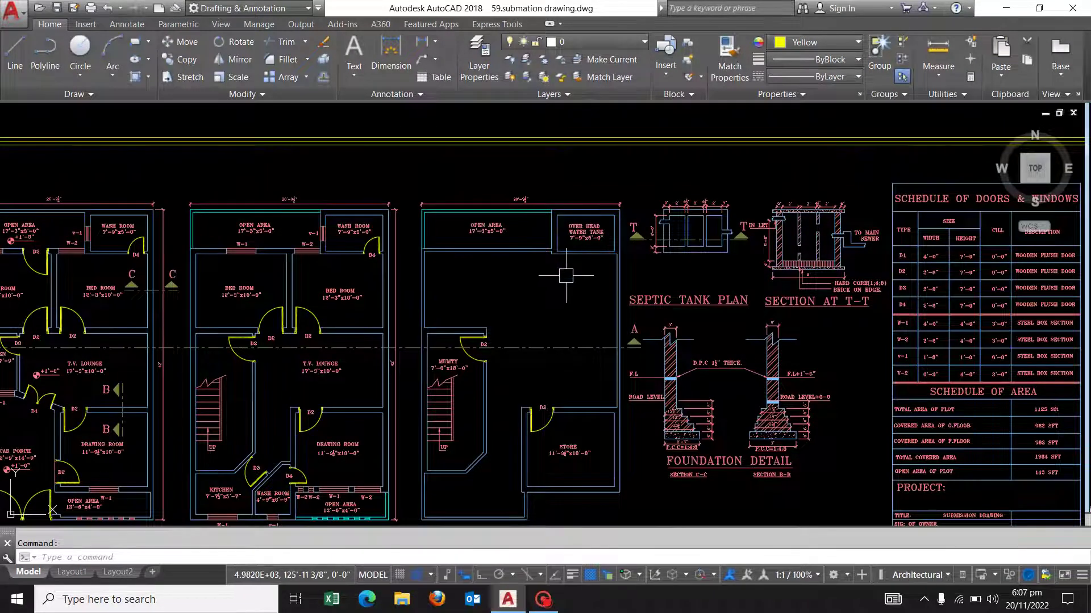
middle_click_drag(505, 284, 543, 193)
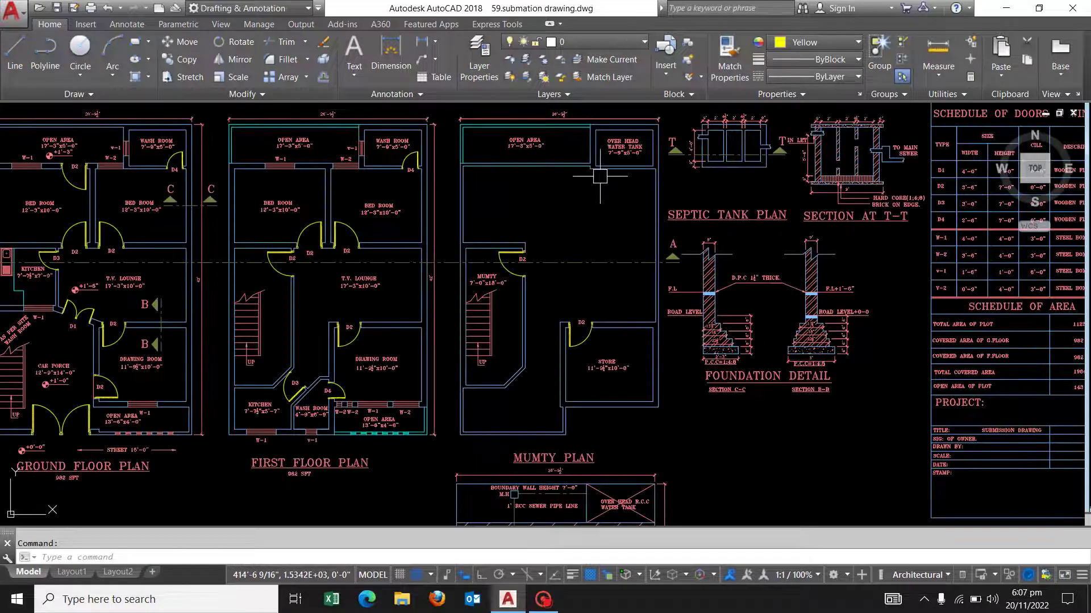
Step: Survey the whole sheet, then the front elevation's upper-floor windows
scroll(585, 170, "down", 2)
middle_click_drag(537, 165, 550, 130)
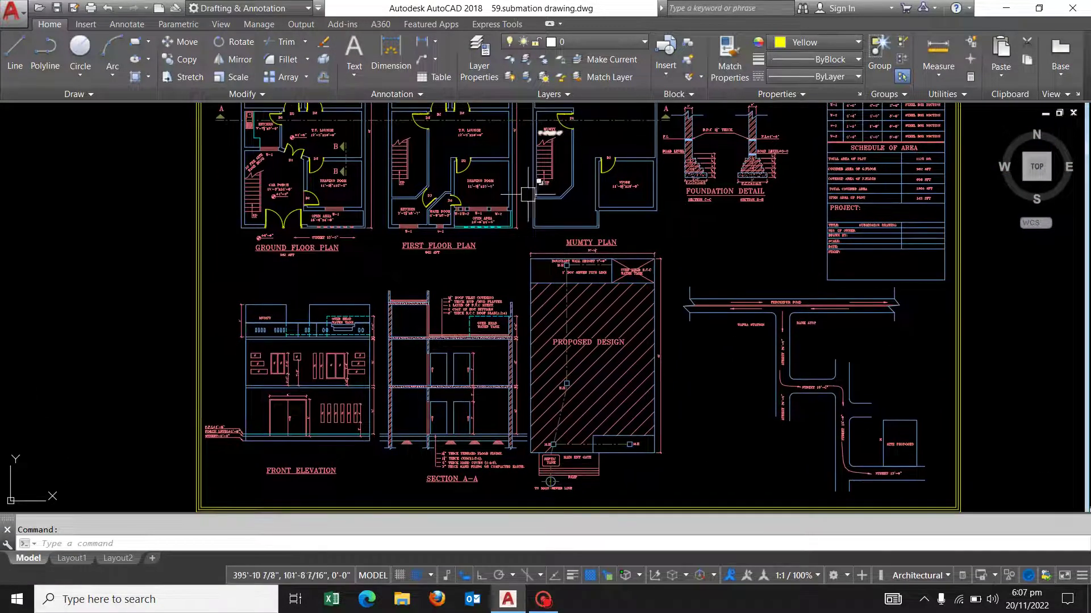
scroll(302, 416, "up", 2)
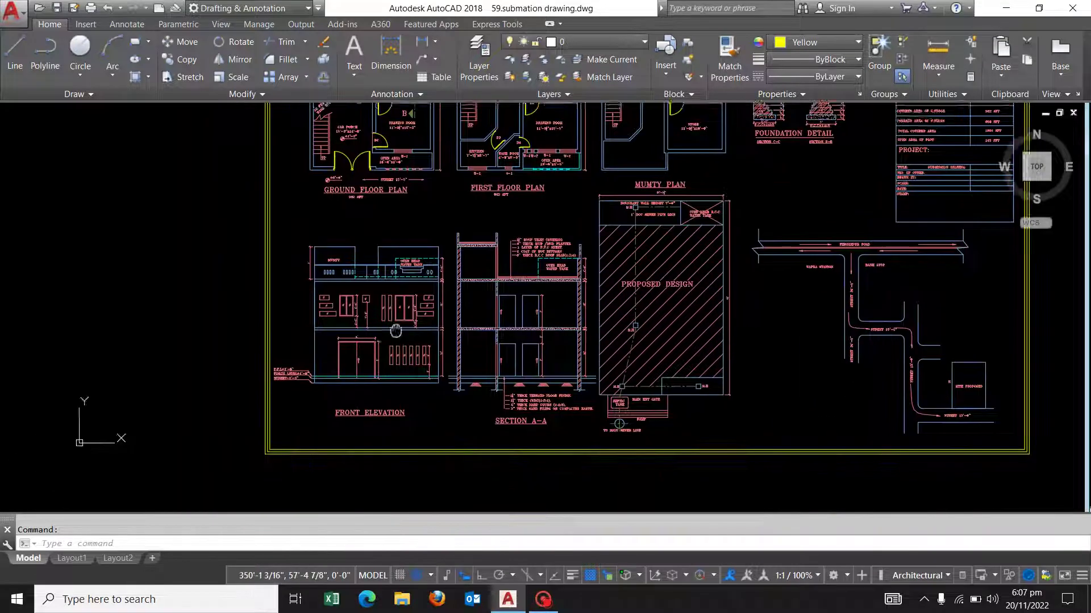
middle_click_drag(303, 417, 395, 319)
middle_click_drag(440, 285, 404, 375)
scroll(400, 364, "down", 2)
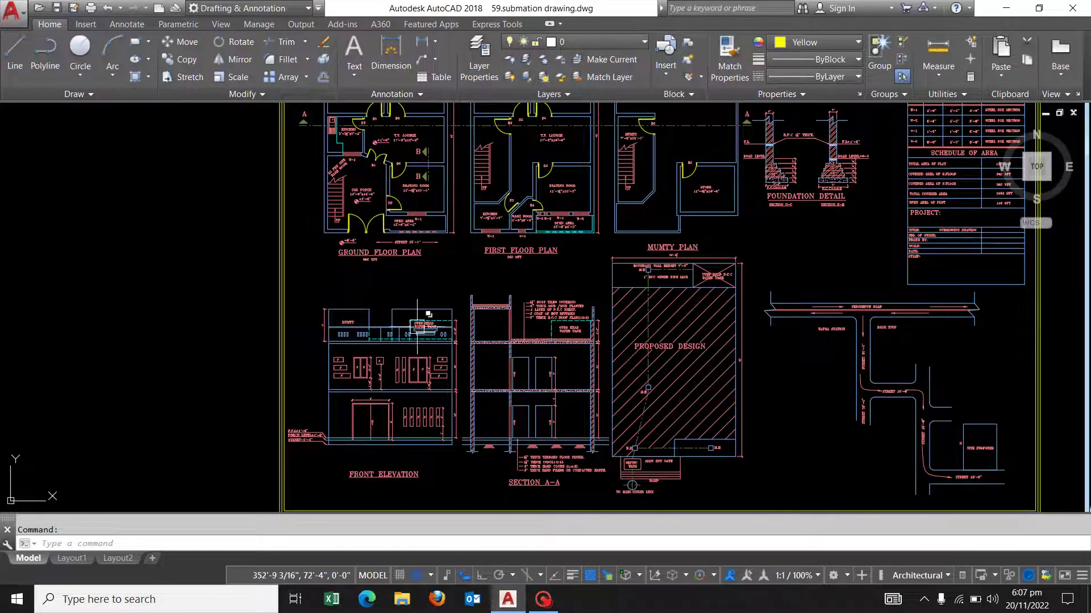
scroll(382, 441, "up", 6)
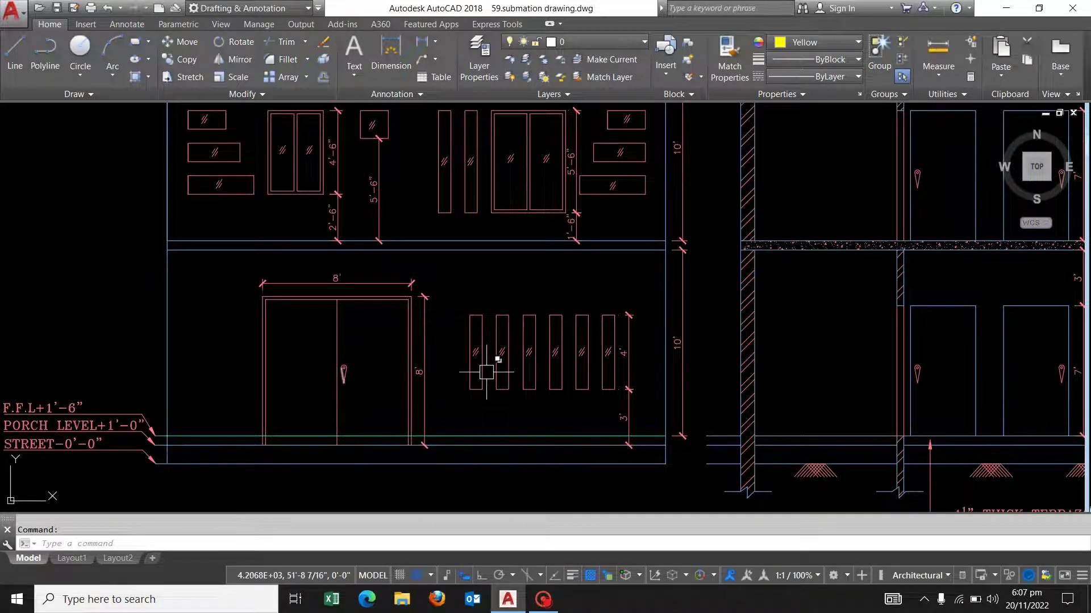
middle_click_drag(538, 364, 502, 397)
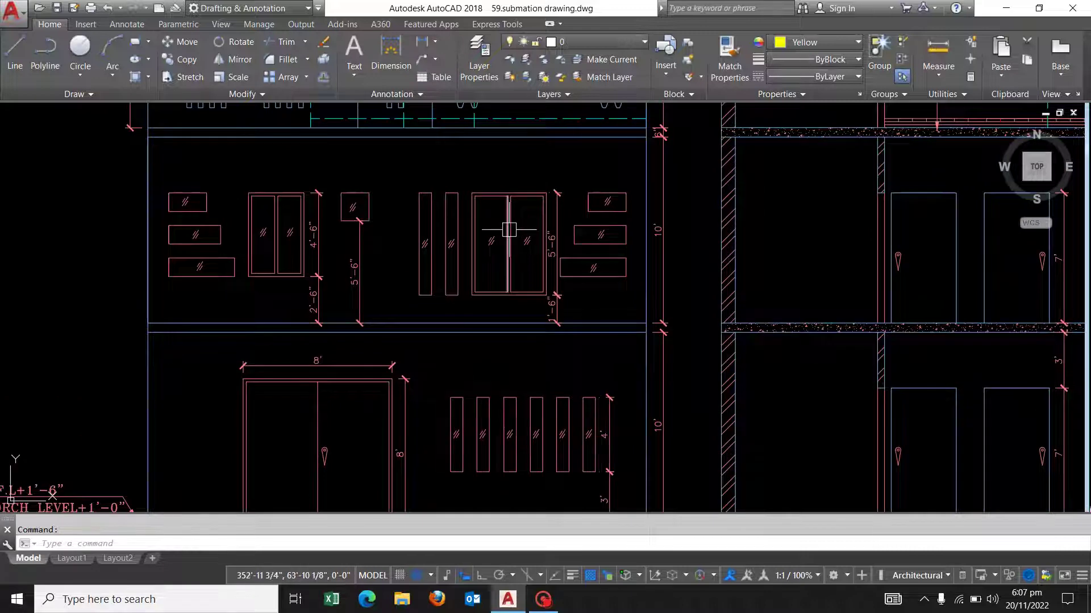
scroll(506, 226, "up", 2)
scroll(481, 364, "down", 3)
Step: Inspect the mumty, overhead water tank and area below the Ground Floor Plan title
middle_click_drag(193, 148, 202, 237)
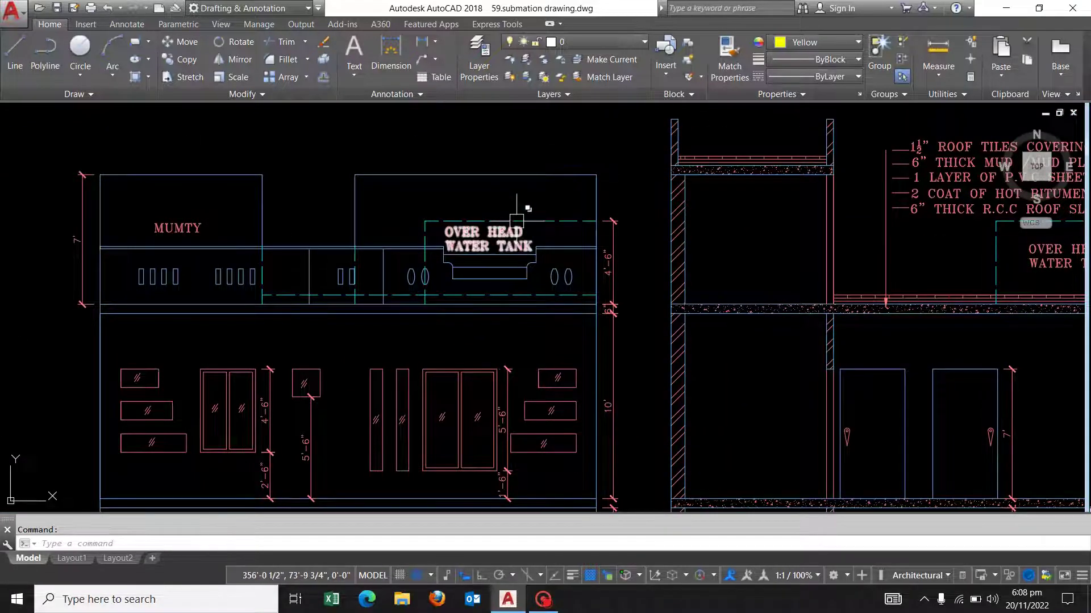
scroll(504, 214, "down", 2)
scroll(504, 213, "down", 4)
scroll(409, 228, "up", 1)
scroll(396, 204, "up", 3)
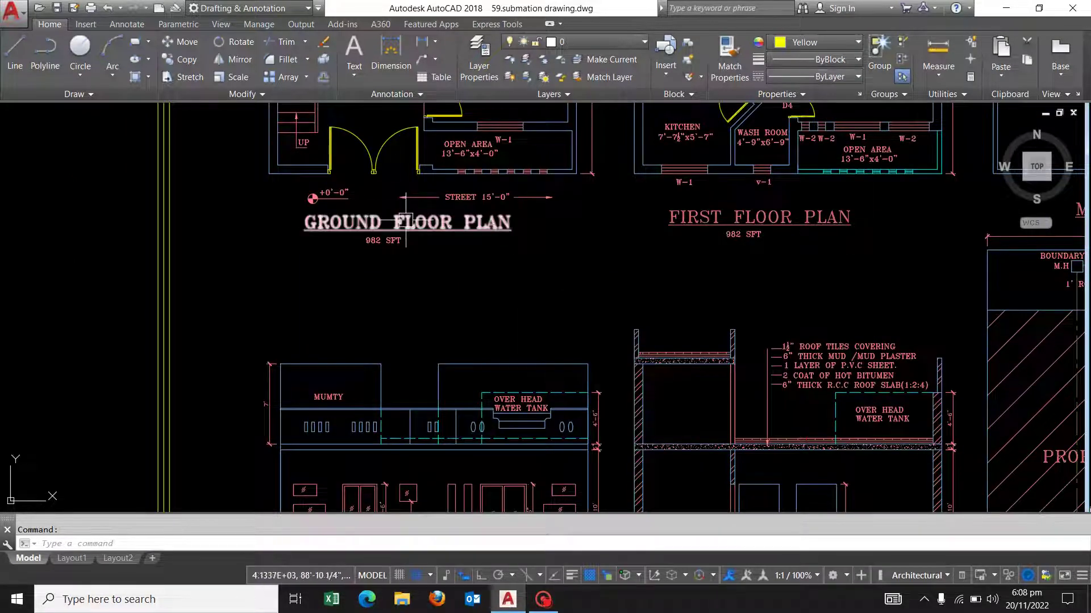
scroll(377, 267, "up", 1)
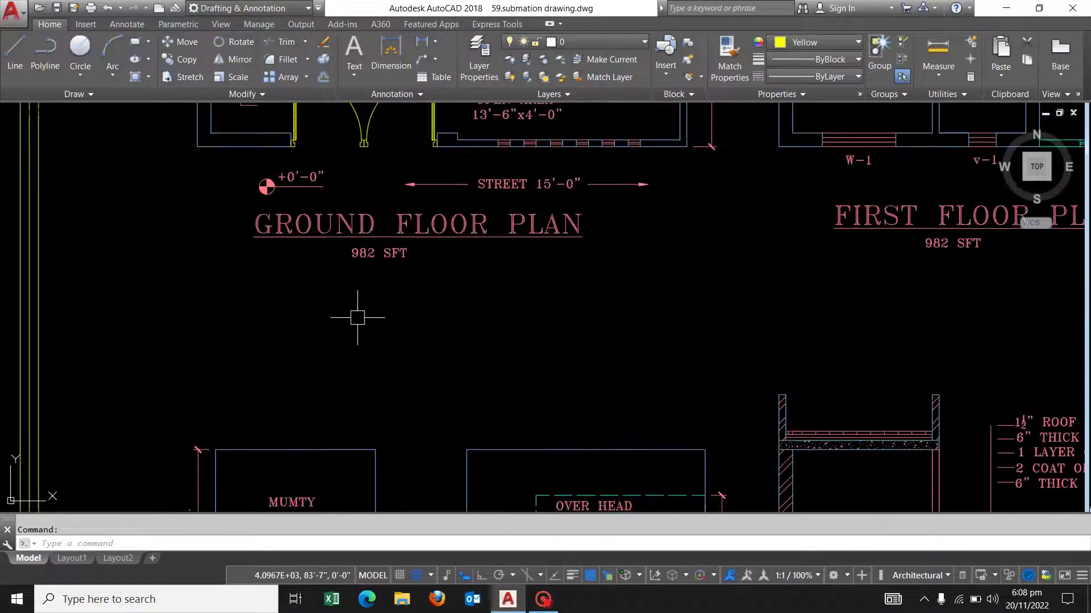
scroll(357, 320, "down", 1)
middle_click_drag(356, 320, 318, 381)
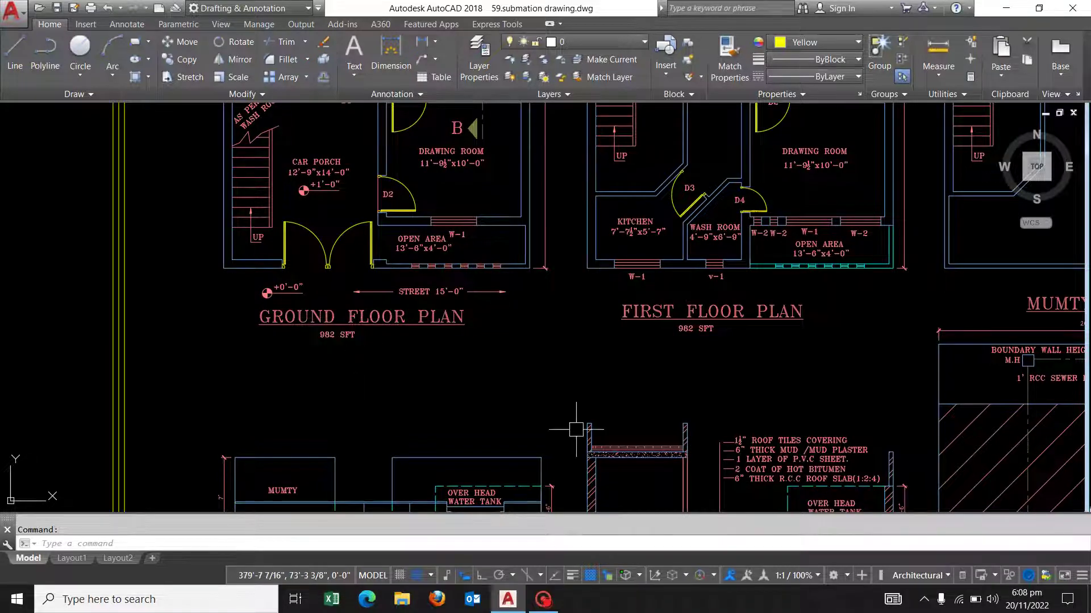
Step: Frame Section A-A's terrazzo and 6" hard core 1:4:8 floor-layer notes and its title
scroll(318, 180, "down", 1)
middle_click_drag(404, 370, 390, 221)
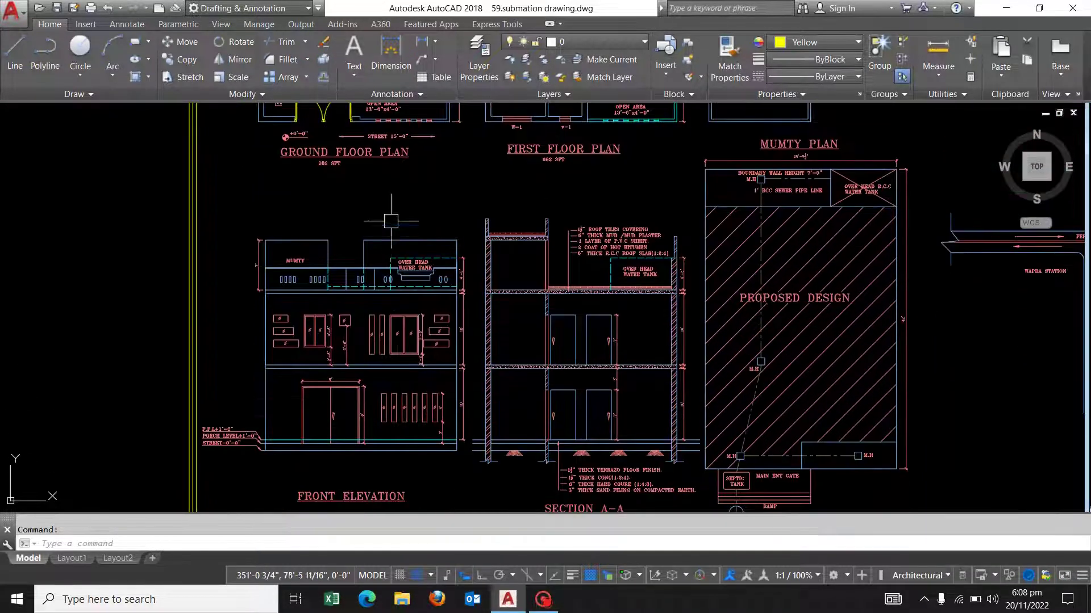
scroll(370, 315, "up", 2)
scroll(387, 363, "up", 2)
scroll(387, 362, "down", 2)
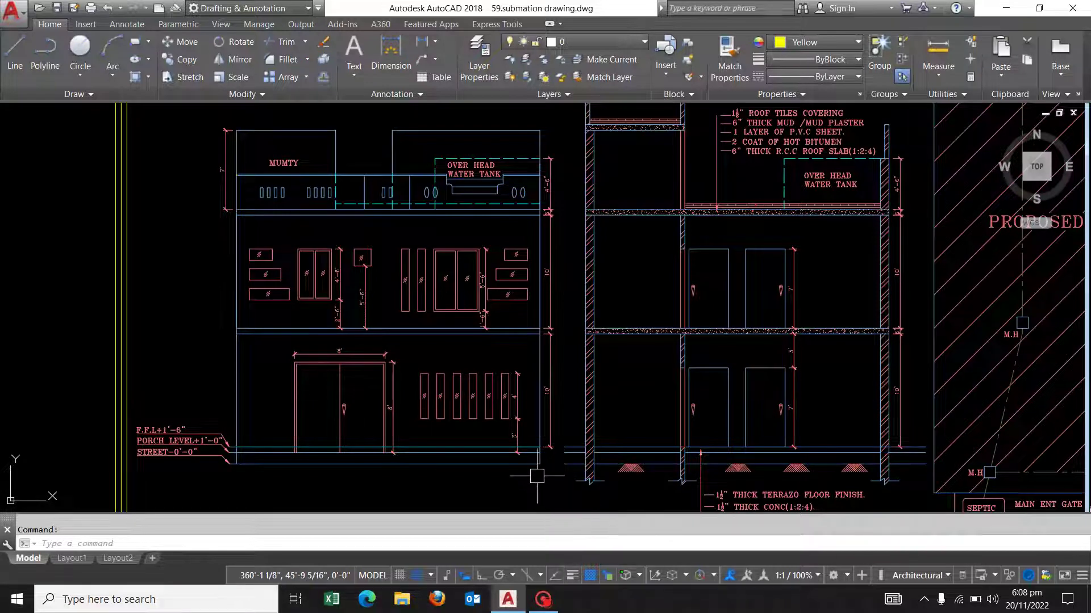
scroll(537, 476, "down", 2)
scroll(537, 476, "down", 2)
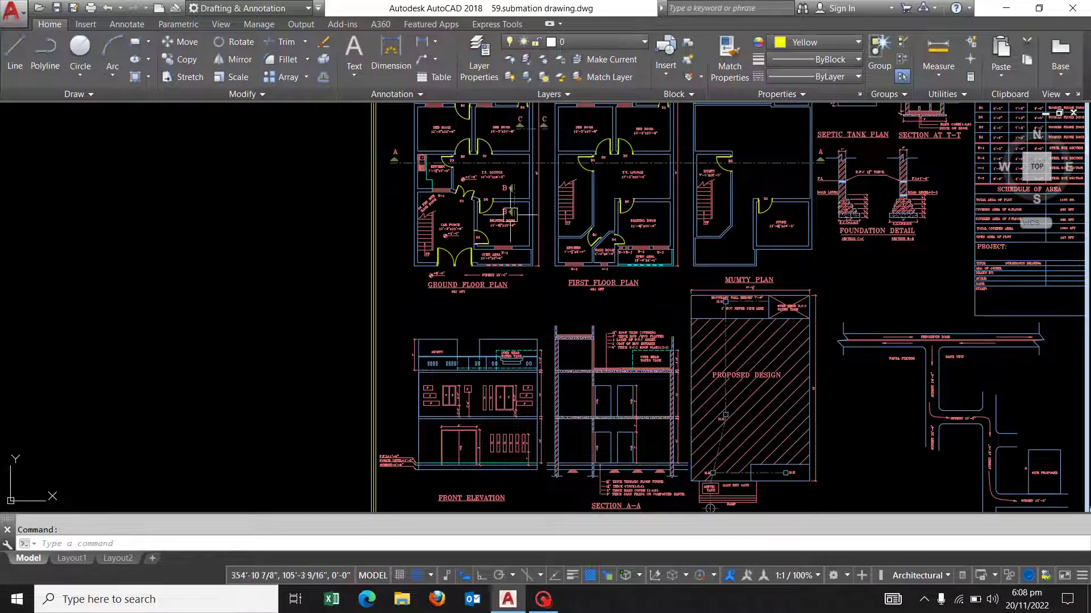
scroll(392, 156, "up", 1)
scroll(392, 156, "up", 3)
scroll(380, 154, "up", 3)
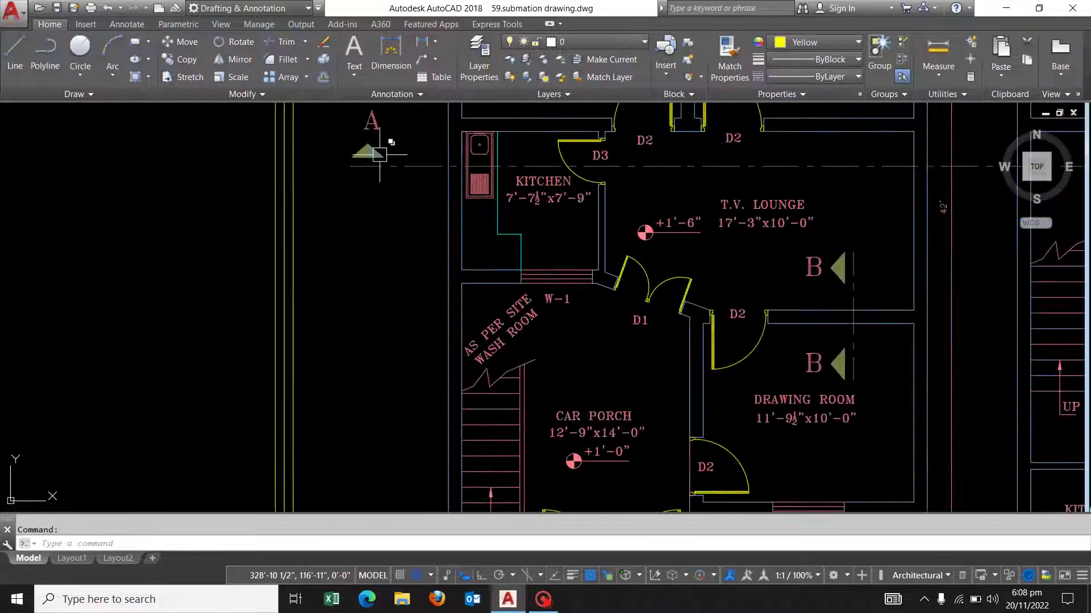
scroll(317, 236, "down", 2)
scroll(352, 170, "down", 2)
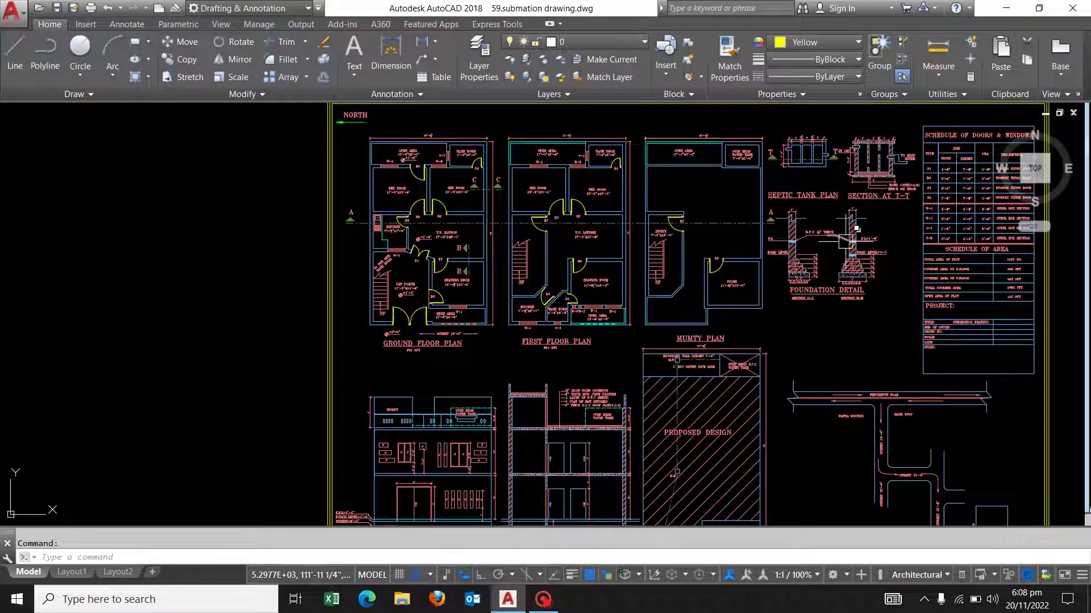
scroll(696, 176, "up", 2)
scroll(624, 204, "down", 4)
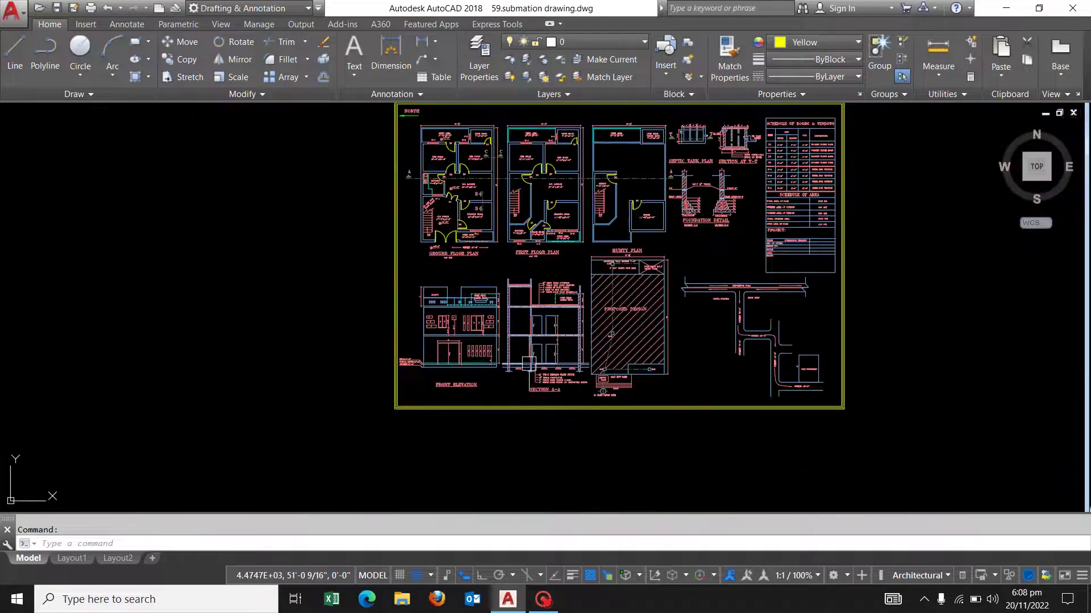
scroll(528, 364, "up", 5)
scroll(568, 391, "up", 4)
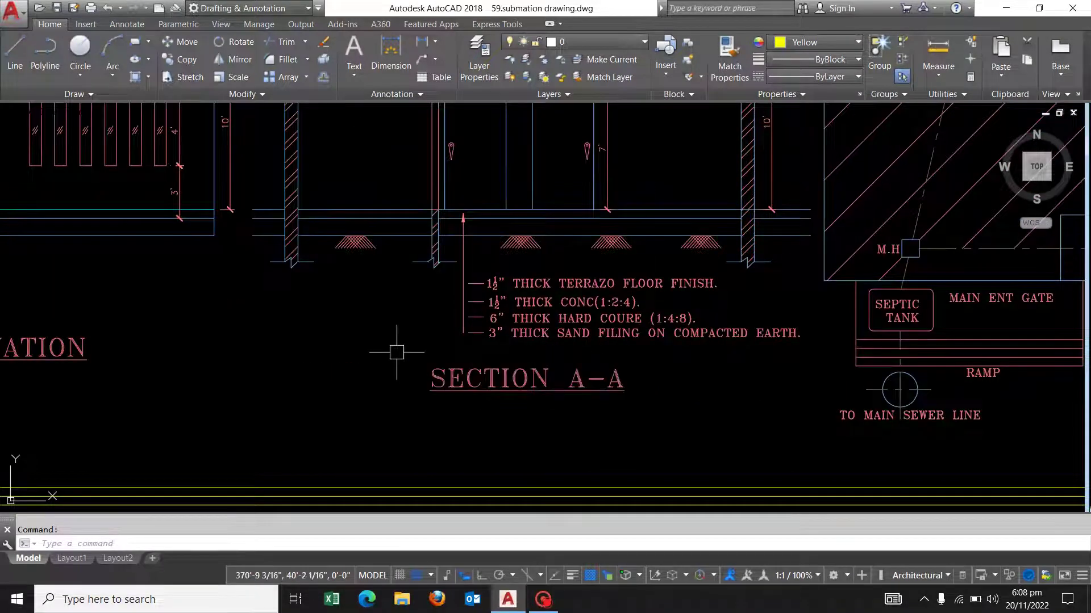
middle_click_drag(396, 352, 357, 301)
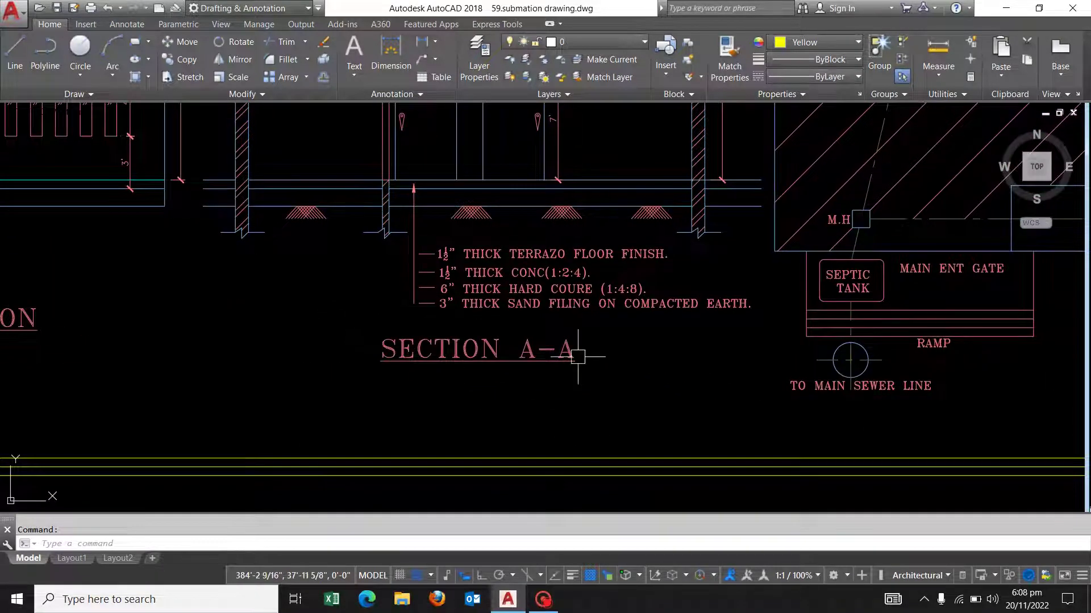
scroll(449, 335, "up", 2)
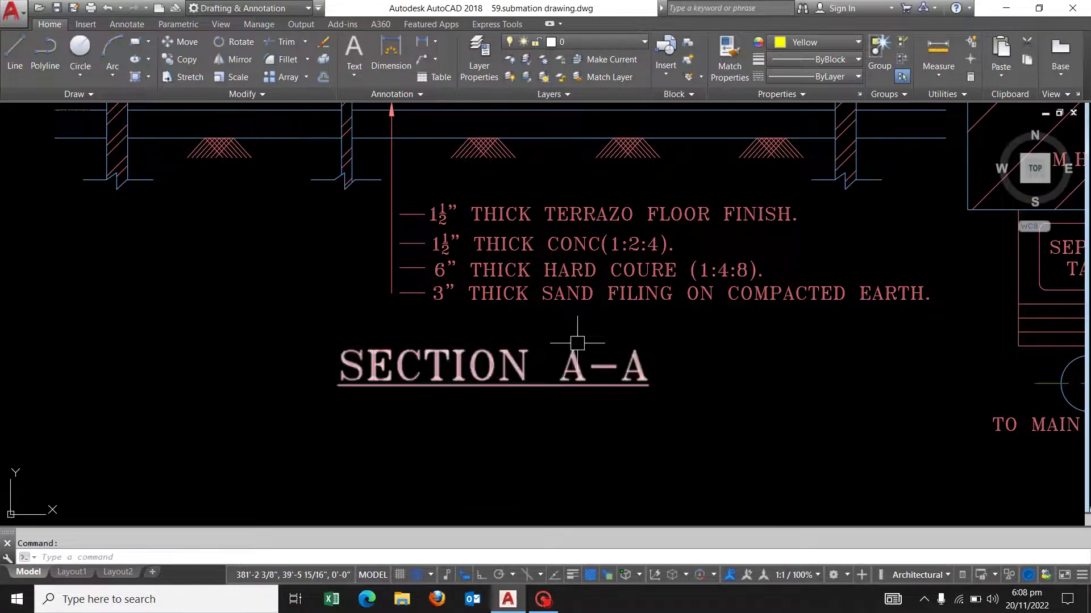
middle_click_drag(508, 276, 437, 291)
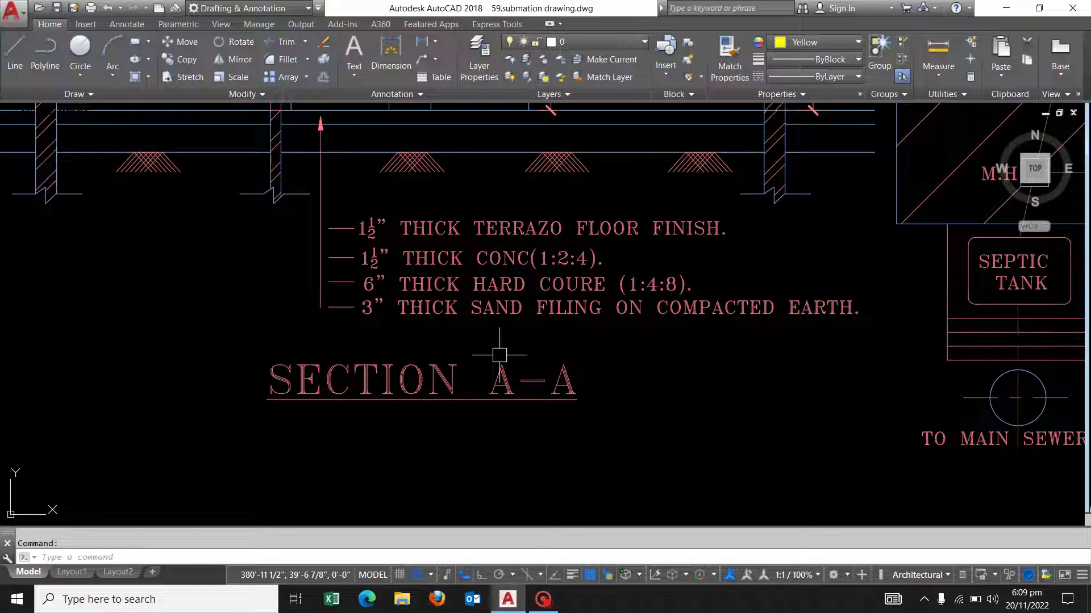
Step: Zoom out to the whole sheet and back in toward Section A-A
scroll(499, 355, "down", 2)
scroll(511, 369, "down", 1)
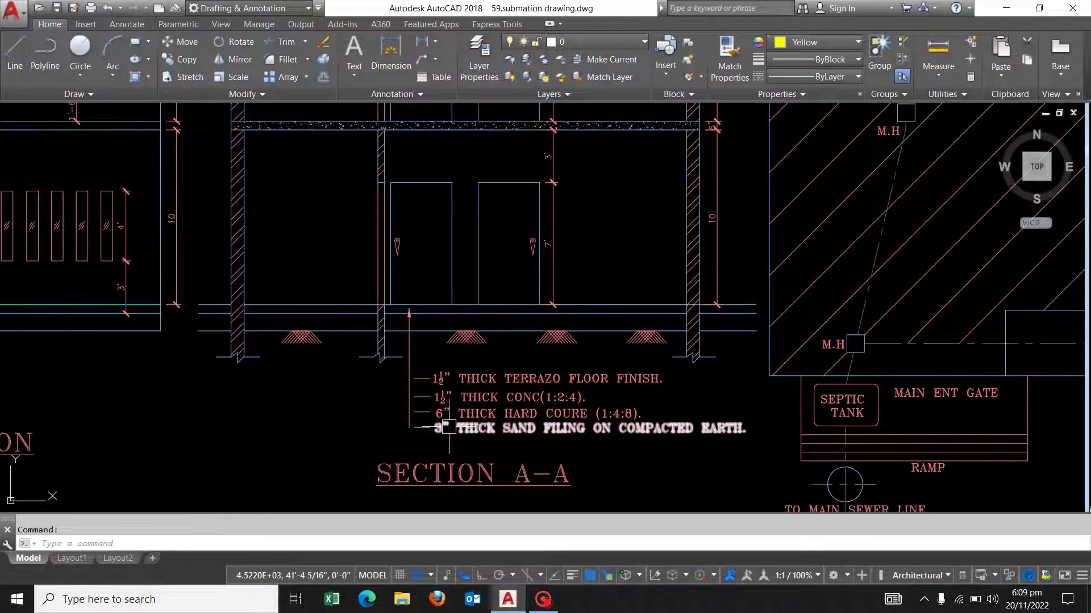
scroll(475, 386, "down", 1)
scroll(474, 385, "down", 2)
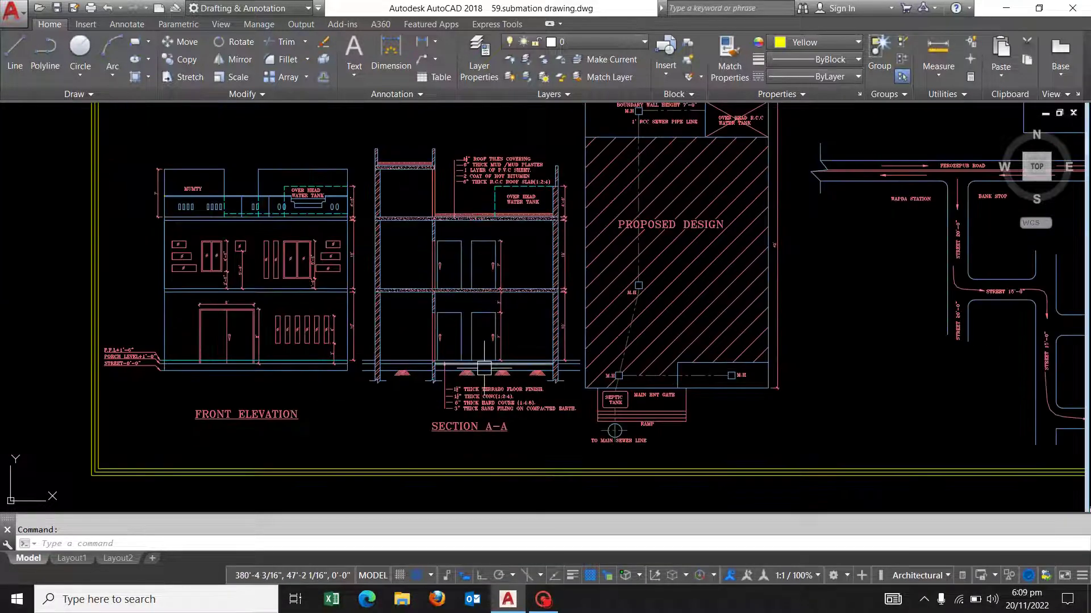
scroll(469, 368, "up", 2)
scroll(471, 367, "up", 2)
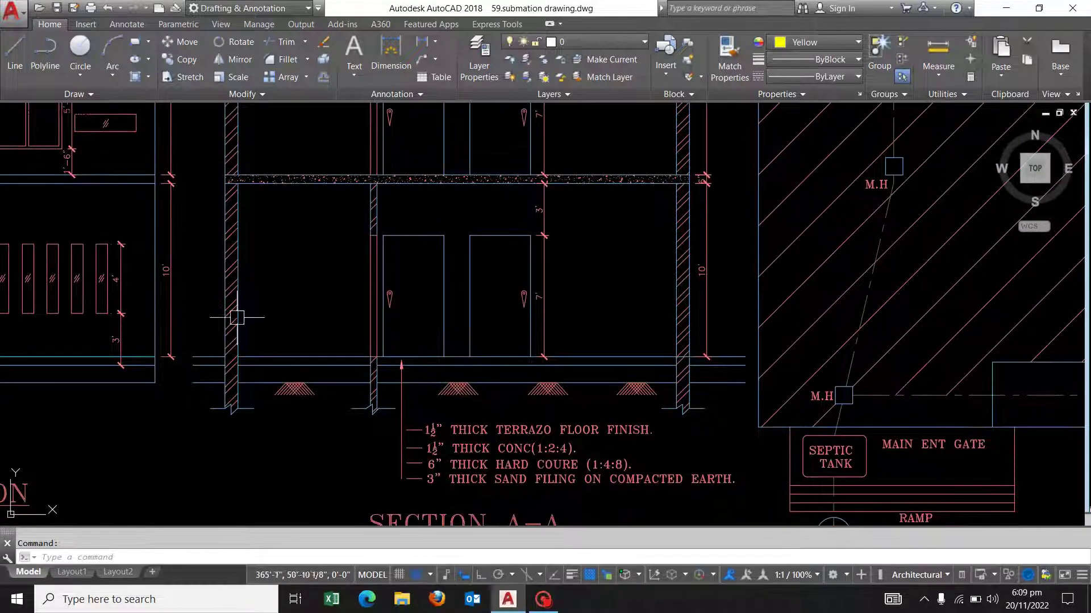
scroll(244, 333, "up", 2)
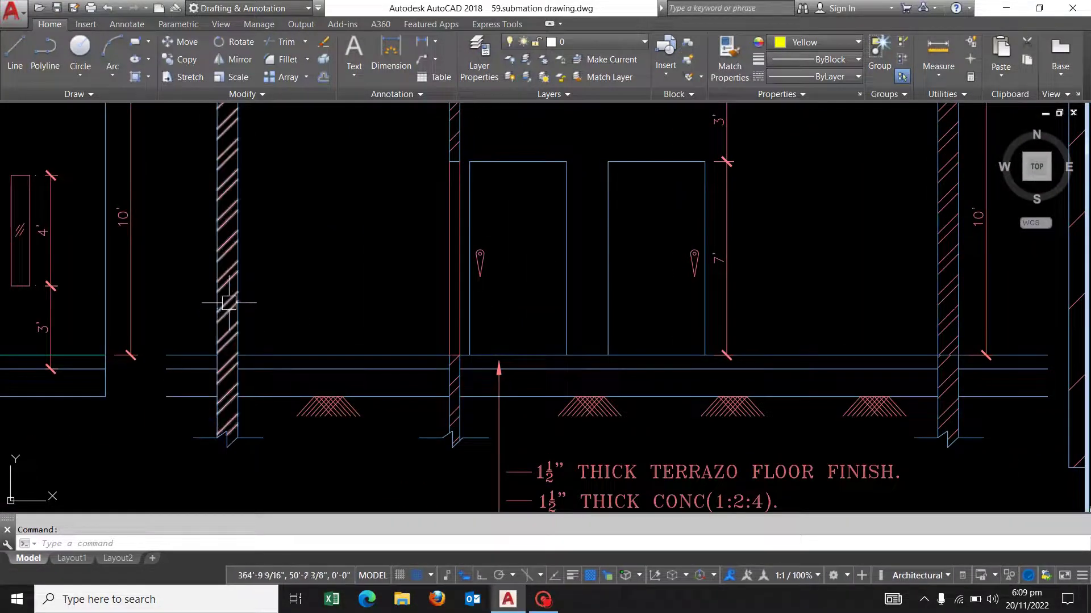
scroll(442, 223, "down", 2)
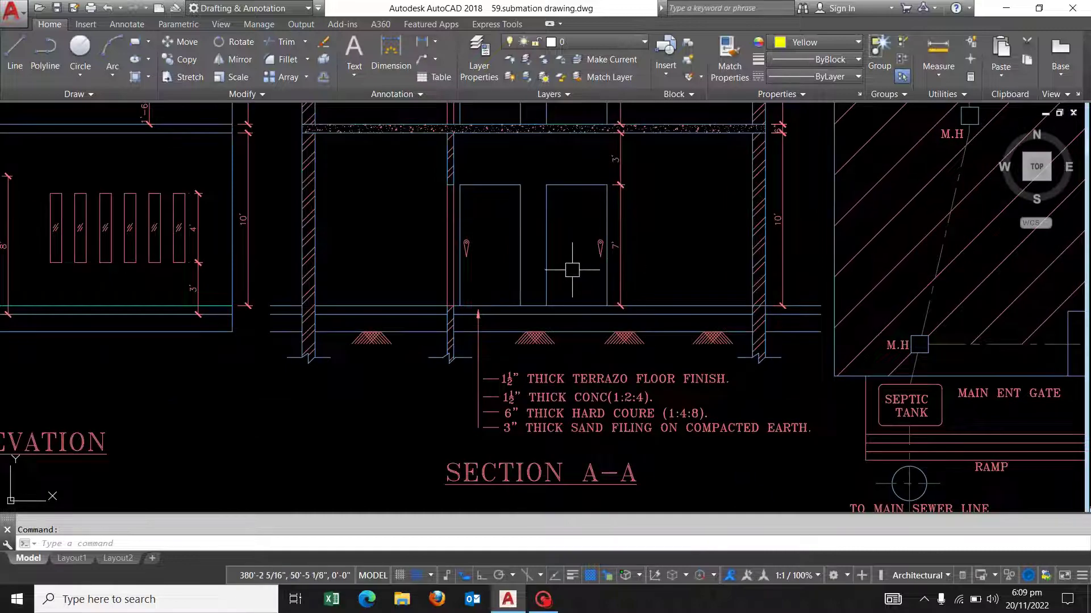
scroll(566, 272, "down", 3)
scroll(555, 283, "down", 3)
scroll(549, 281, "down", 2)
scroll(448, 137, "up", 1)
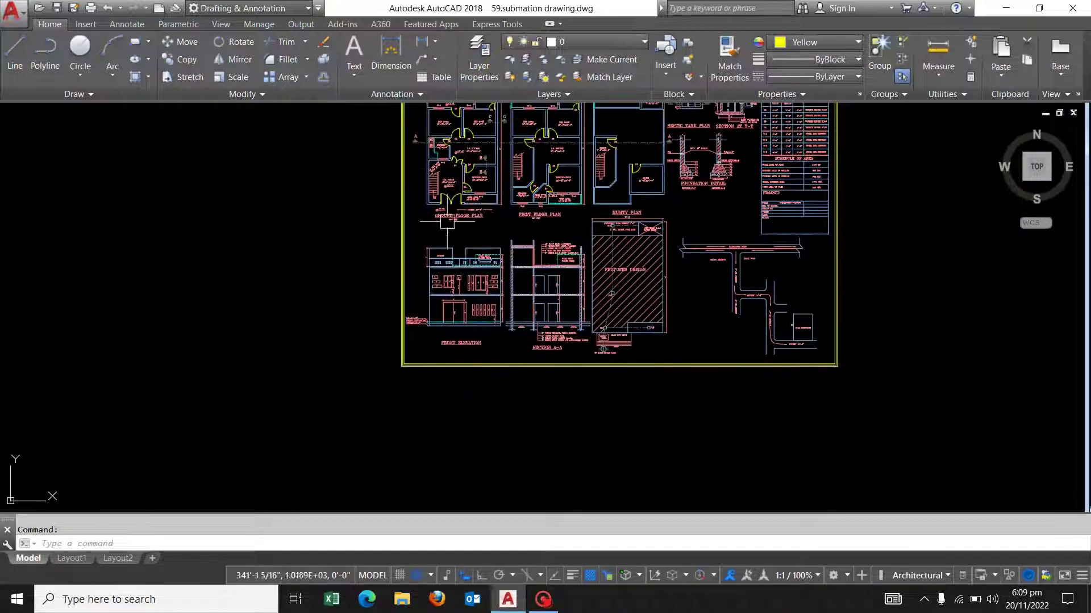
scroll(397, 171, "up", 3)
scroll(349, 219, "up", 2)
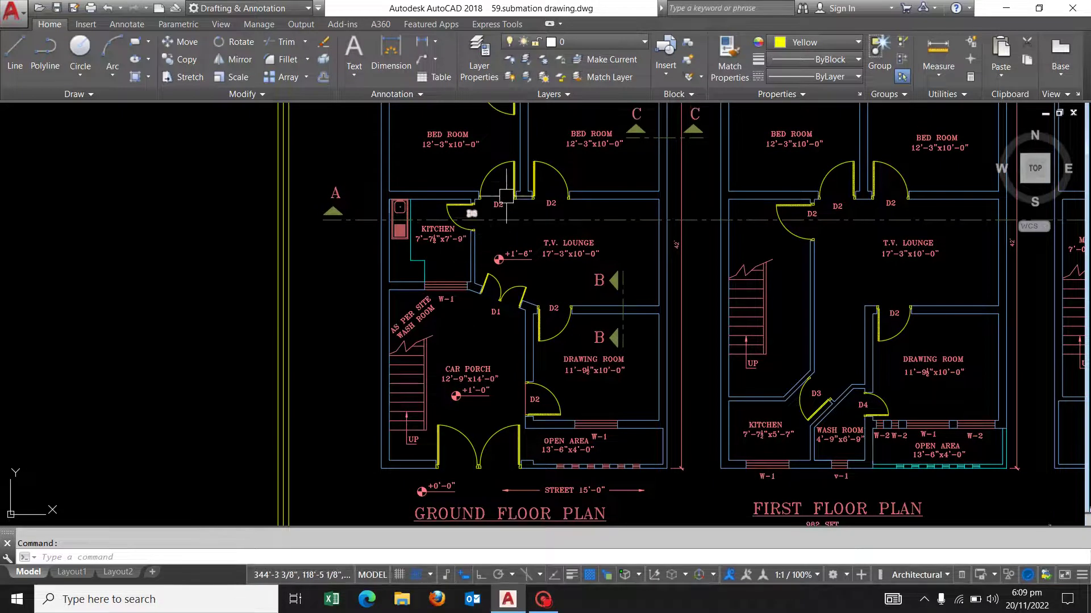
Step: Frame Section A-A's upper storey, Over Head Water Tank and roof-slab layer notes
scroll(731, 218, "up", 2)
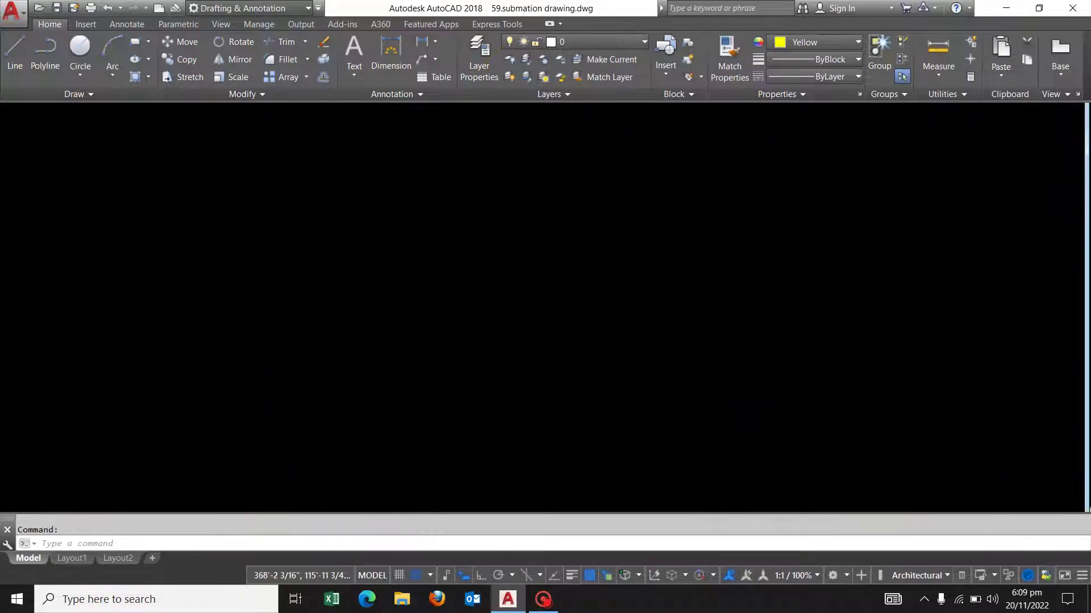
scroll(813, 232, "down", 5)
scroll(813, 232, "down", 4)
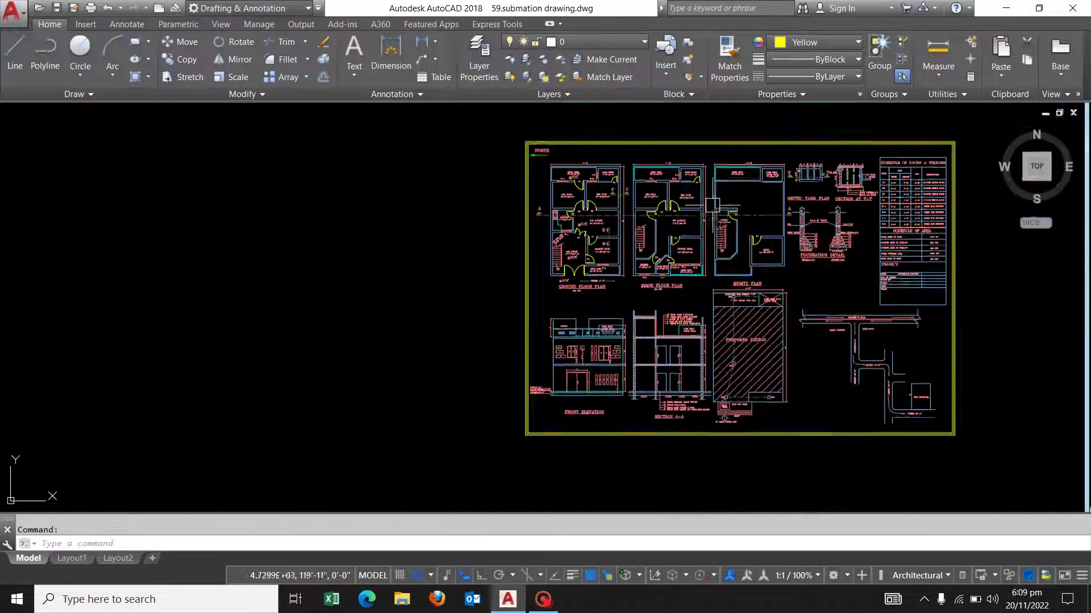
scroll(612, 432, "up", 5)
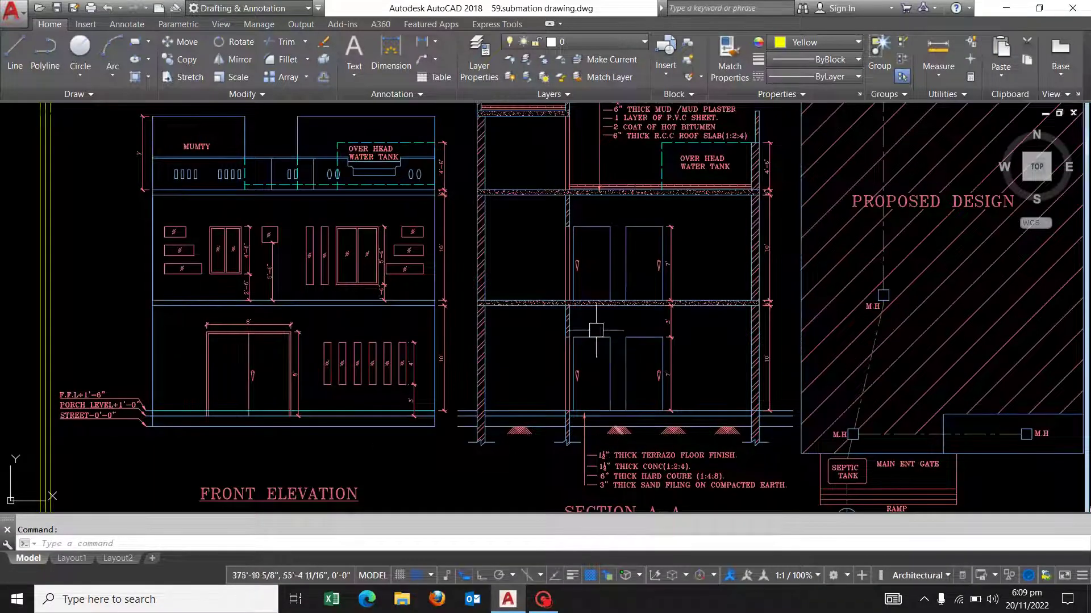
scroll(576, 400, "up", 2)
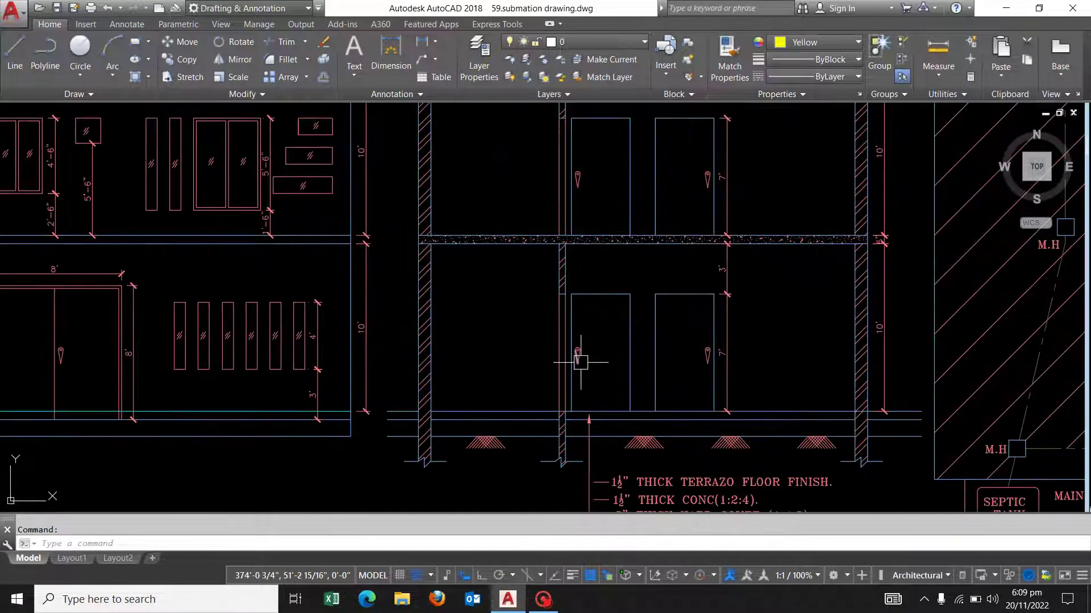
scroll(657, 233, "up", 5)
scroll(680, 325, "down", 4)
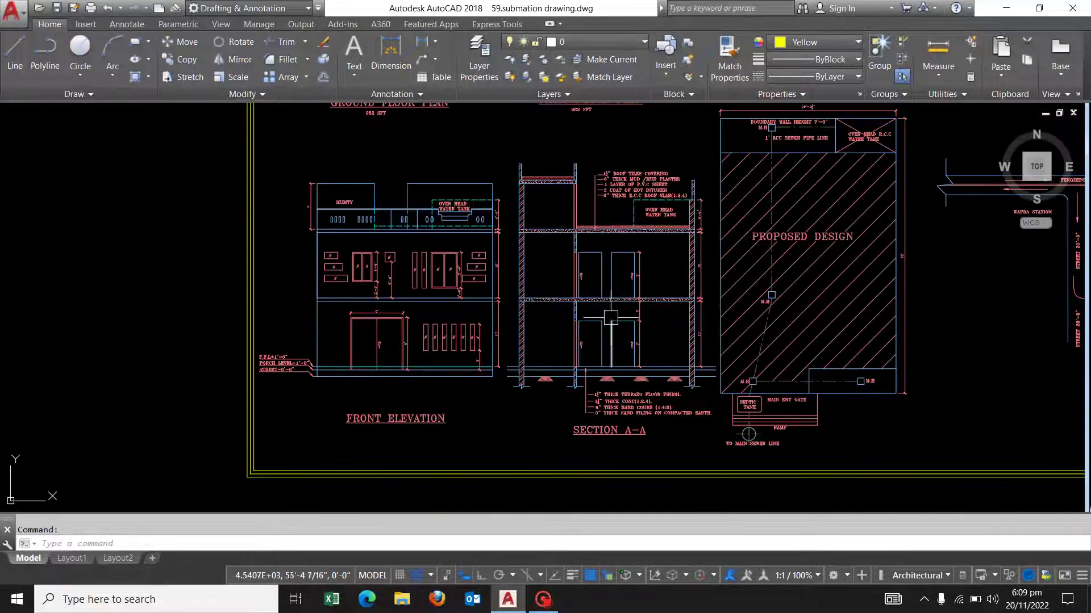
scroll(602, 246, "up", 2)
scroll(667, 253, "up", 3)
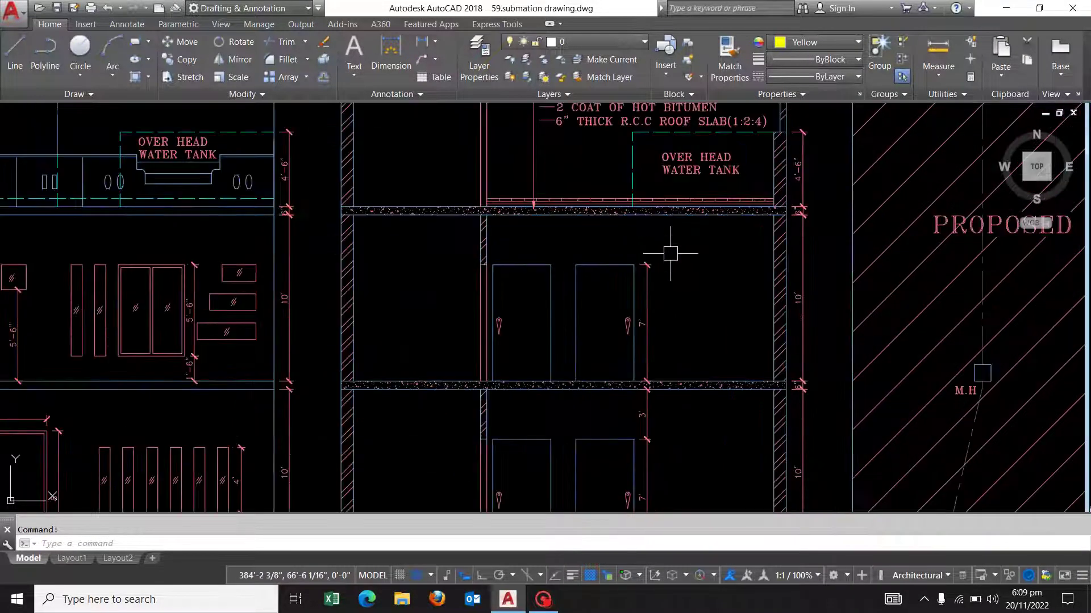
middle_click_drag(662, 250, 584, 370)
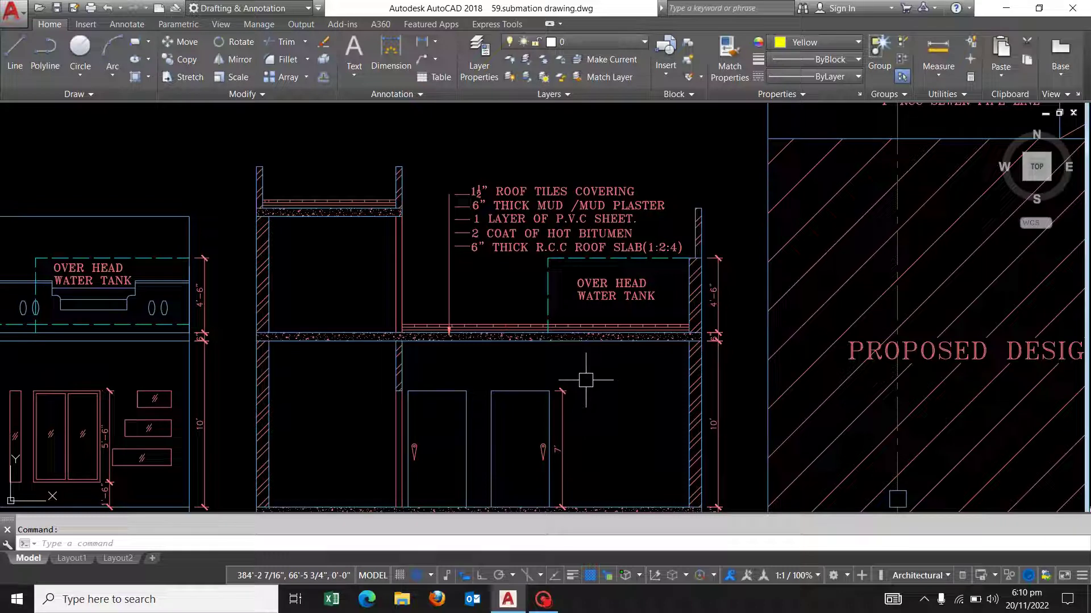
scroll(583, 251, "up", 4)
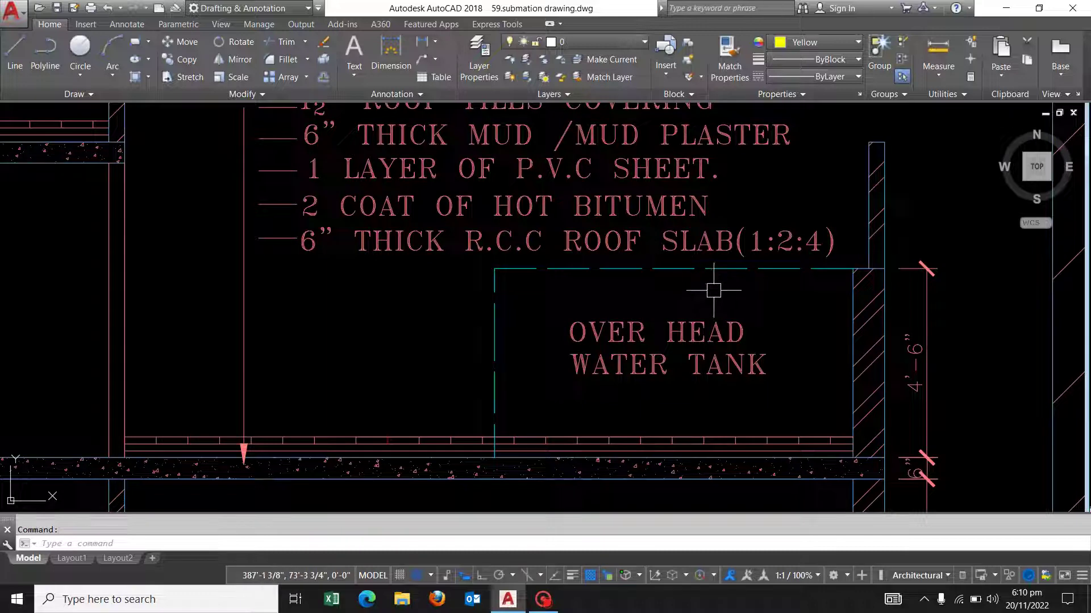
scroll(713, 290, "down", 3)
scroll(663, 284, "up", 1)
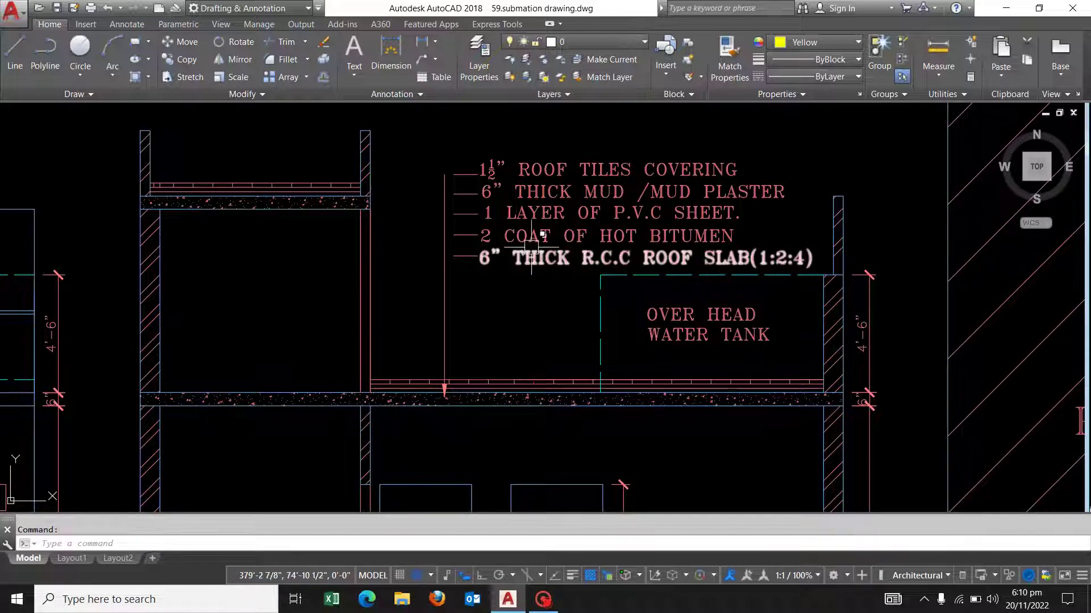
middle_click_drag(674, 243, 639, 318)
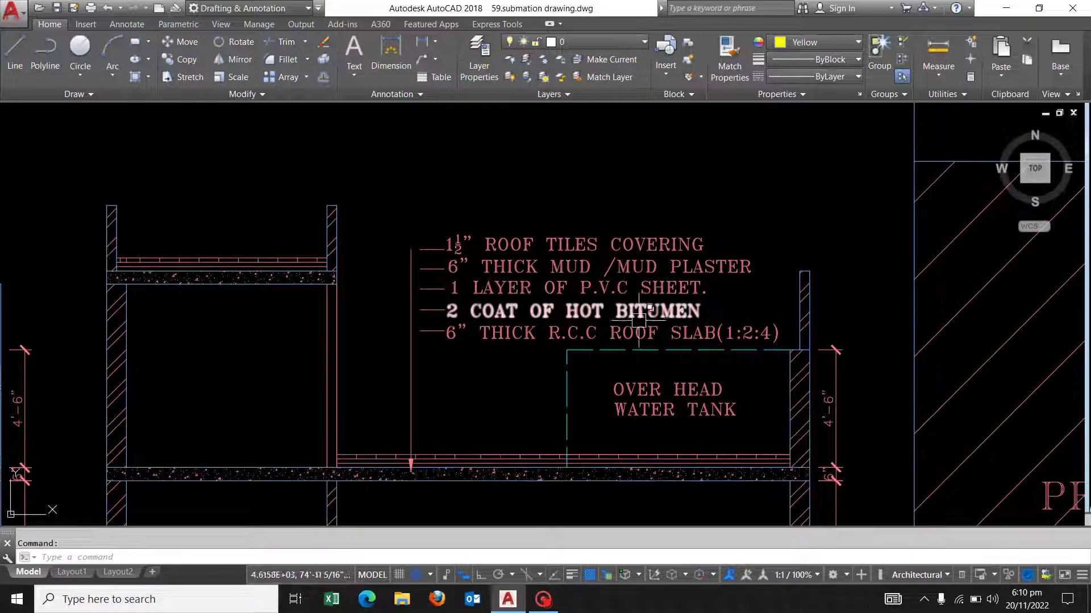
scroll(501, 268, "up", 2)
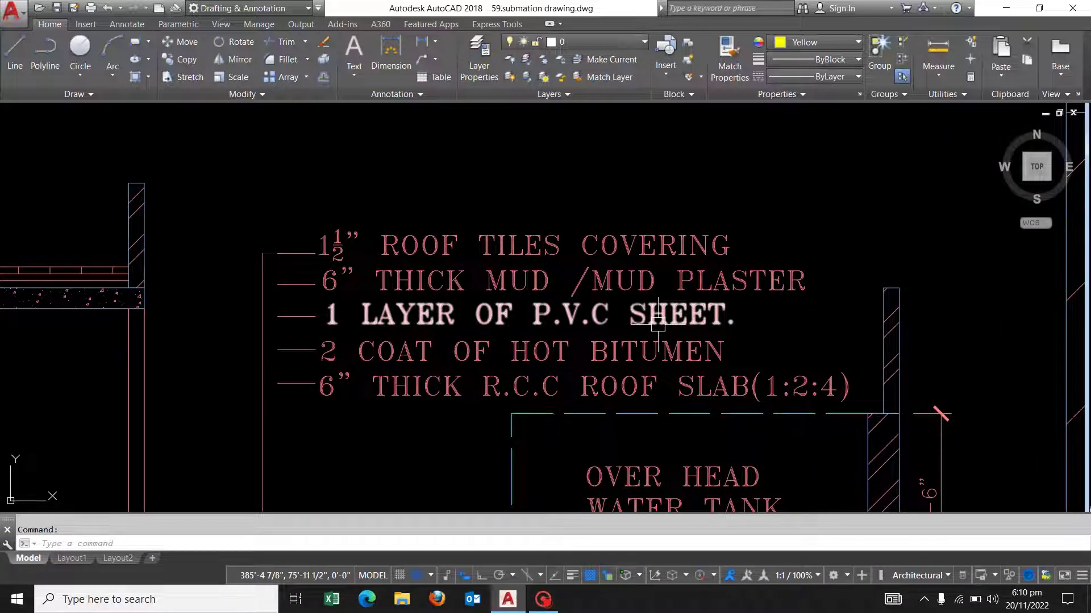
mouse_move(580, 288)
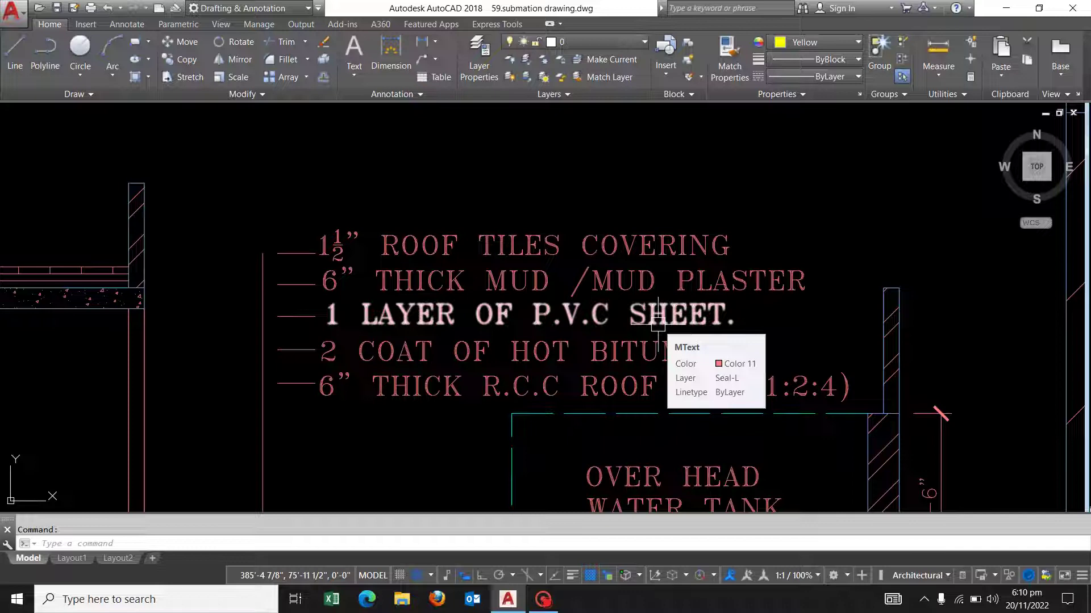
scroll(560, 232, "down", 2)
scroll(551, 214, "down", 2)
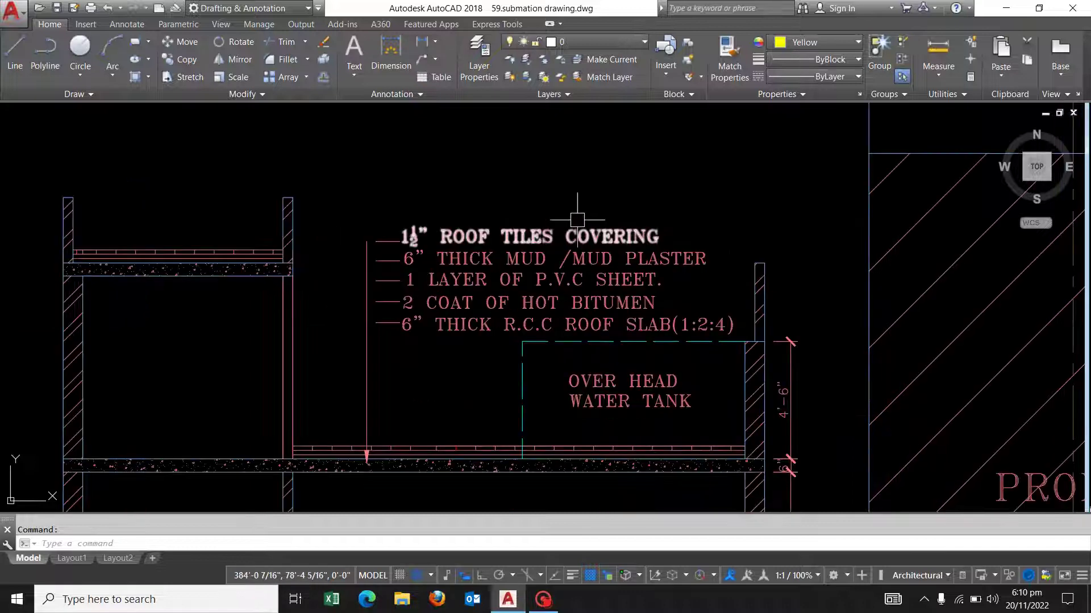
scroll(575, 214, "down", 2)
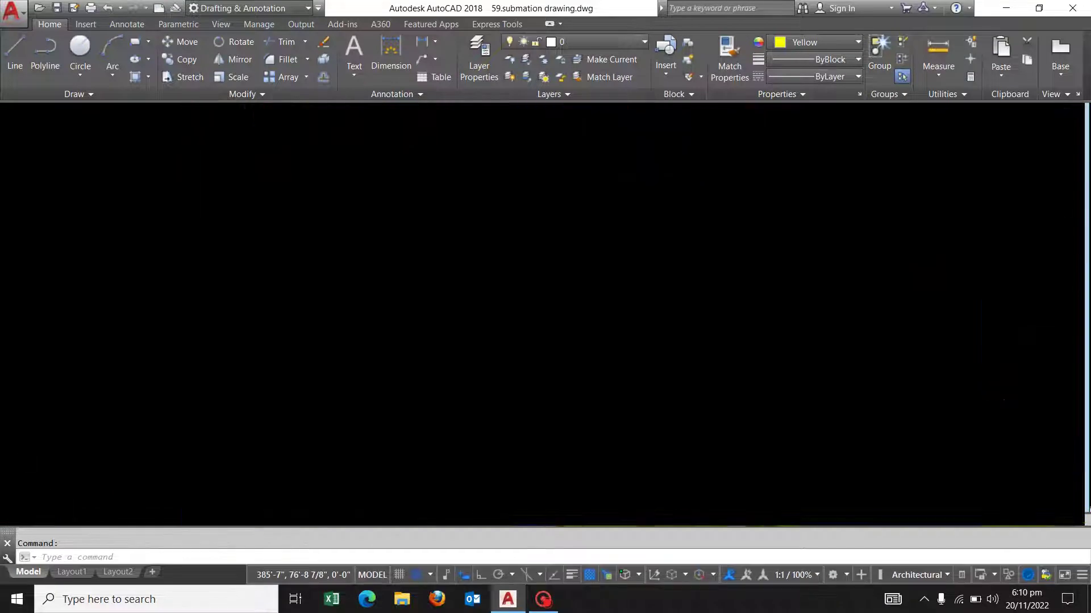
middle_click_drag(580, 216, 506, 213)
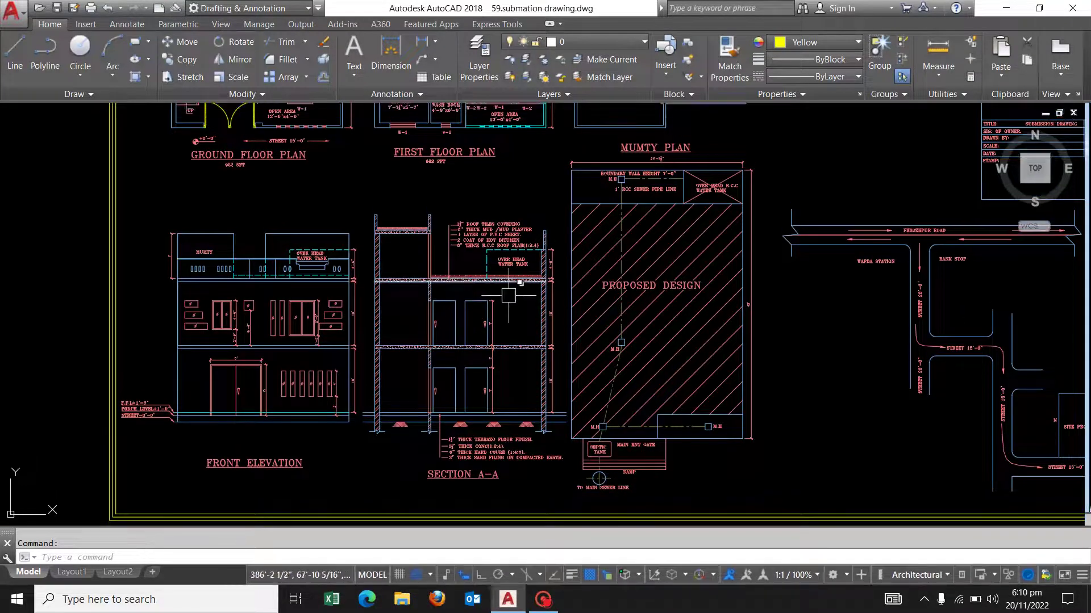
scroll(466, 335, "up", 2)
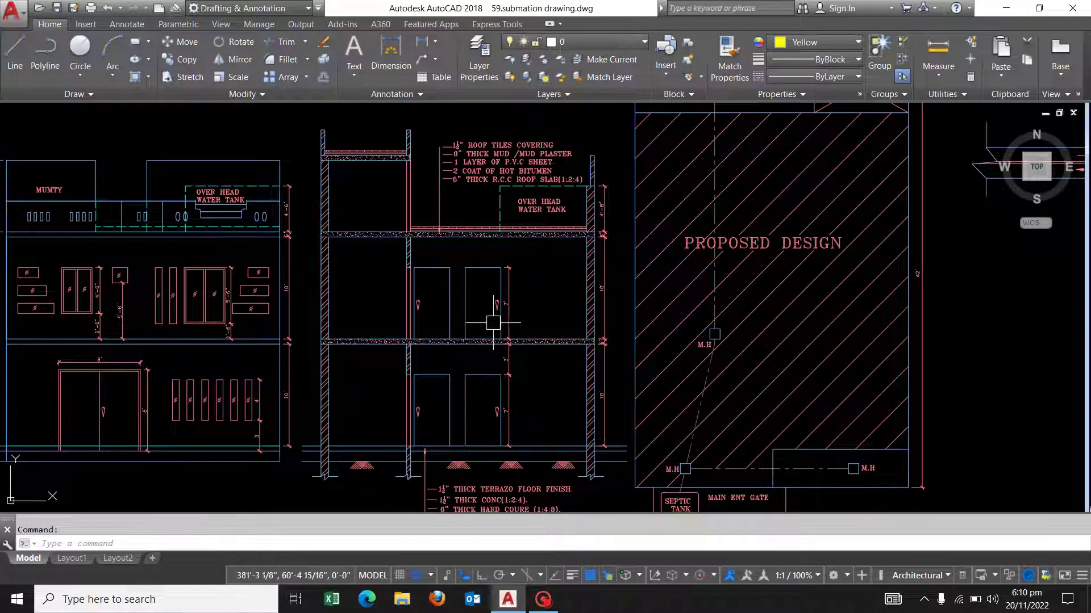
scroll(500, 319, "down", 2)
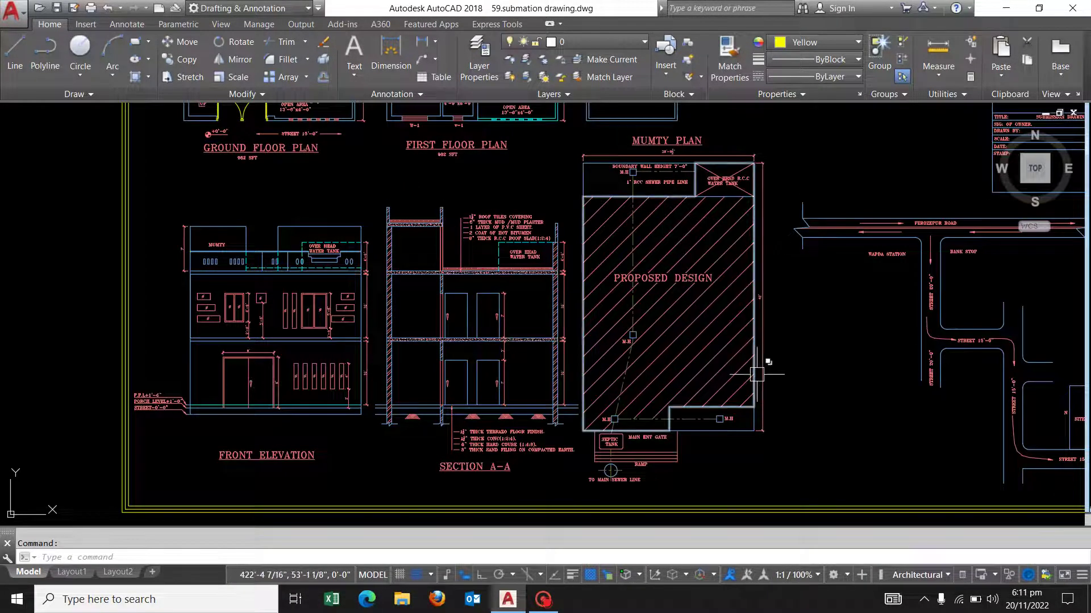
scroll(558, 484, "up", 3)
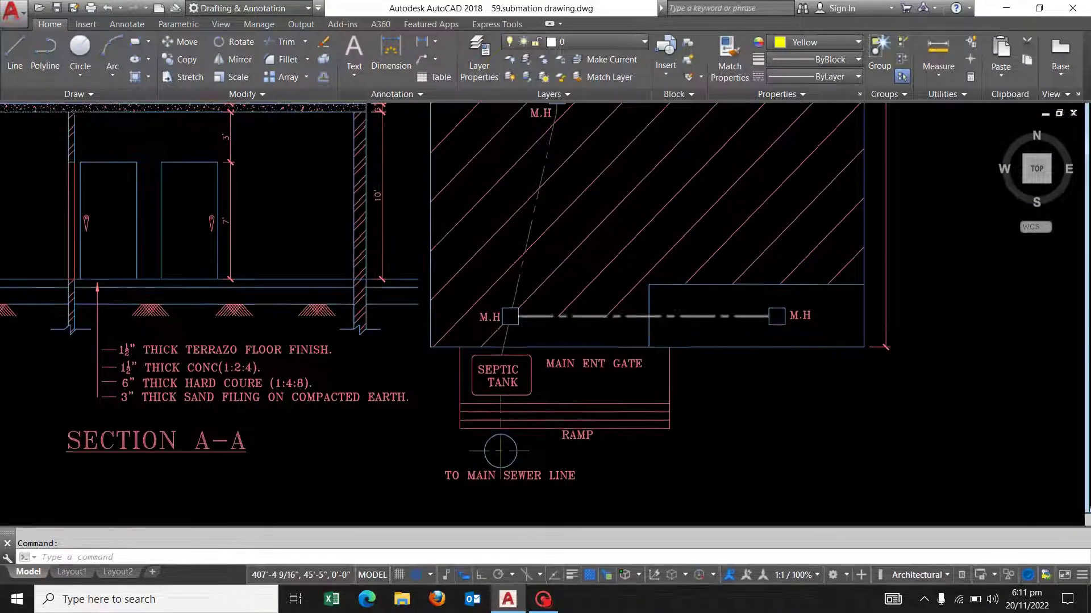
middle_click_drag(505, 392, 465, 466)
scroll(463, 471, "up", 4)
scroll(466, 462, "down", 6)
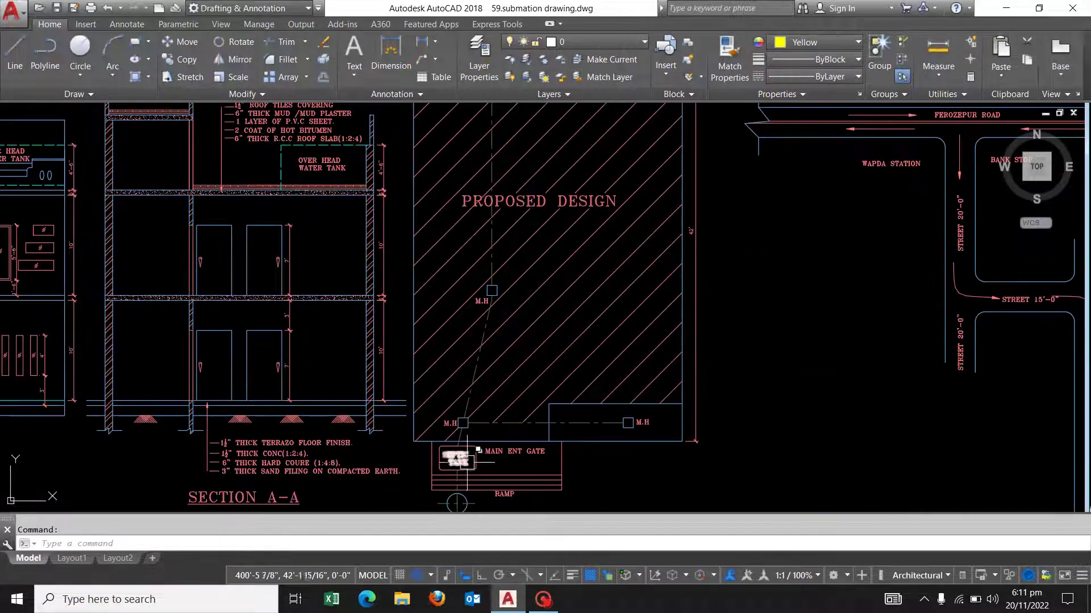
scroll(467, 462, "down", 4)
scroll(578, 196, "up", 8)
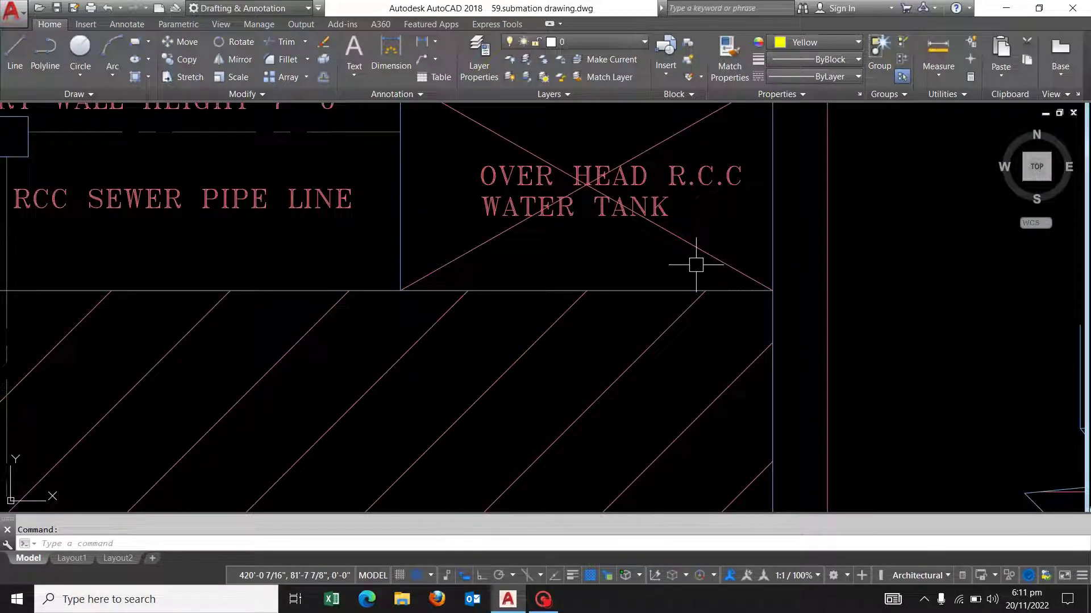
scroll(690, 213, "down", 2)
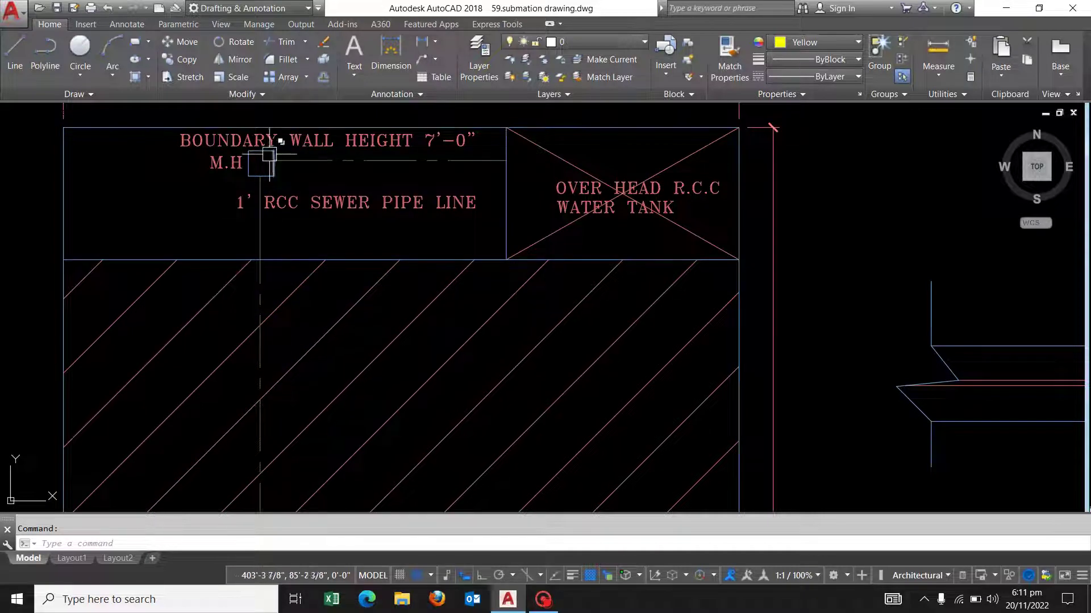
scroll(292, 151, "down", 3)
scroll(318, 148, "down", 1)
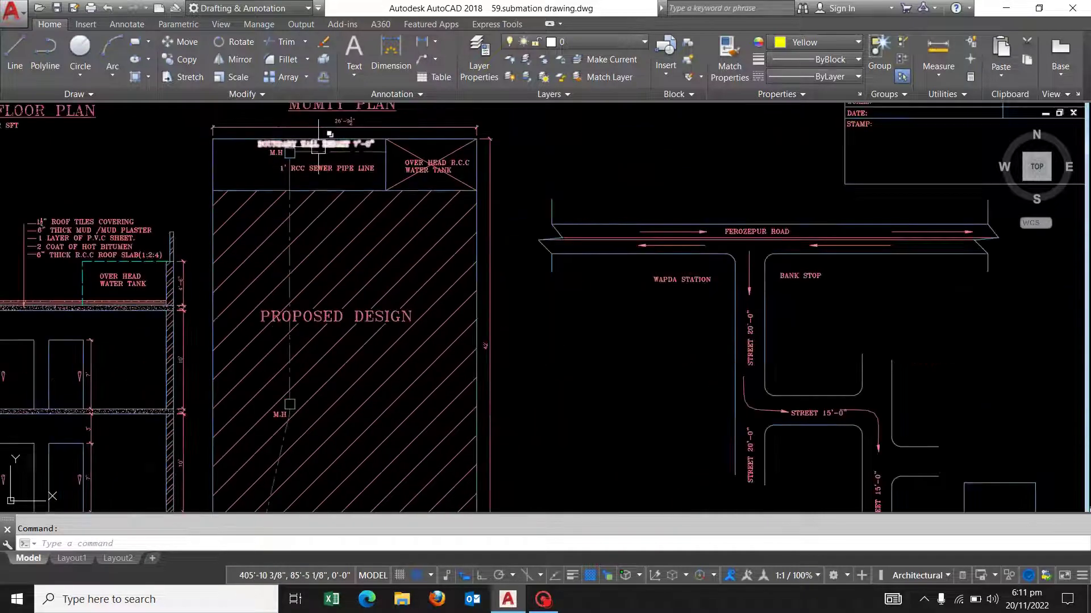
middle_click_drag(384, 225, 437, 220)
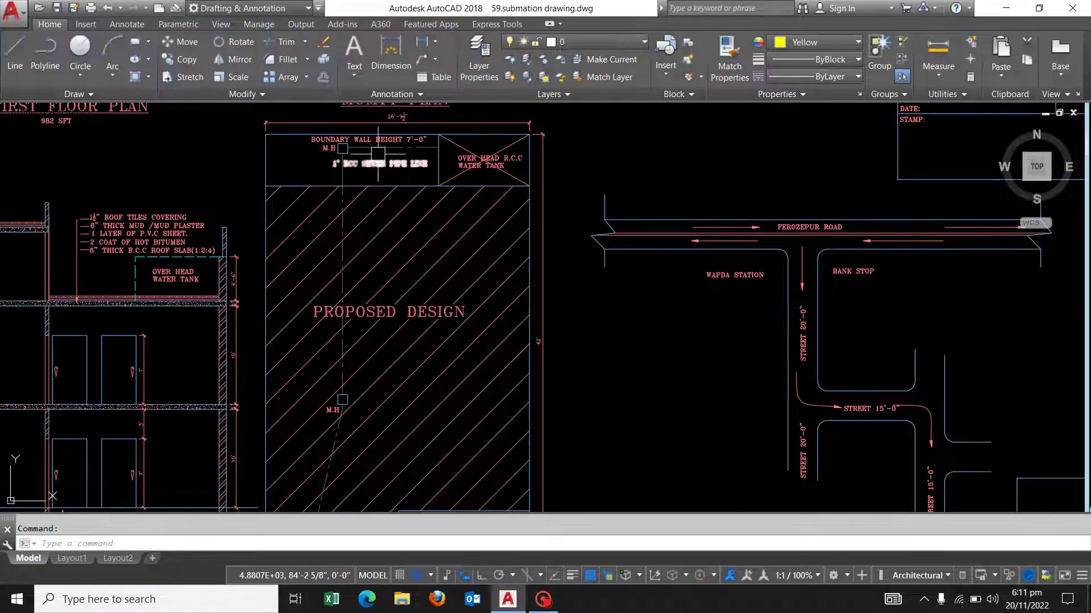
scroll(363, 129, "up", 5)
scroll(377, 165, "up", 1)
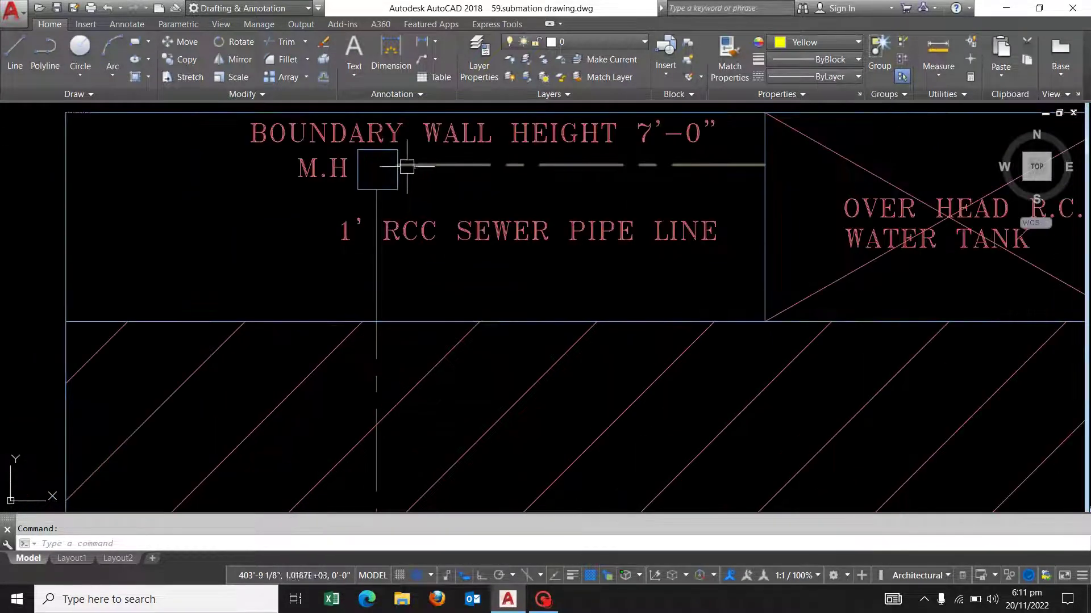
scroll(370, 170, "down", 2)
scroll(448, 131, "down", 2)
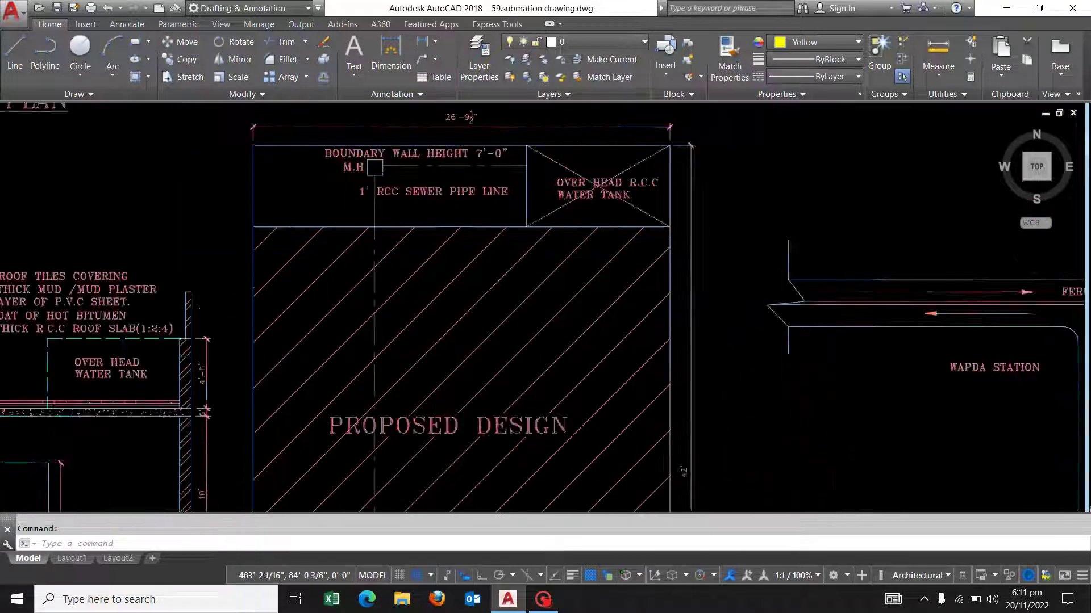
scroll(355, 105, "down", 3)
middle_click_drag(341, 407, 374, 288)
scroll(379, 490, "up", 2)
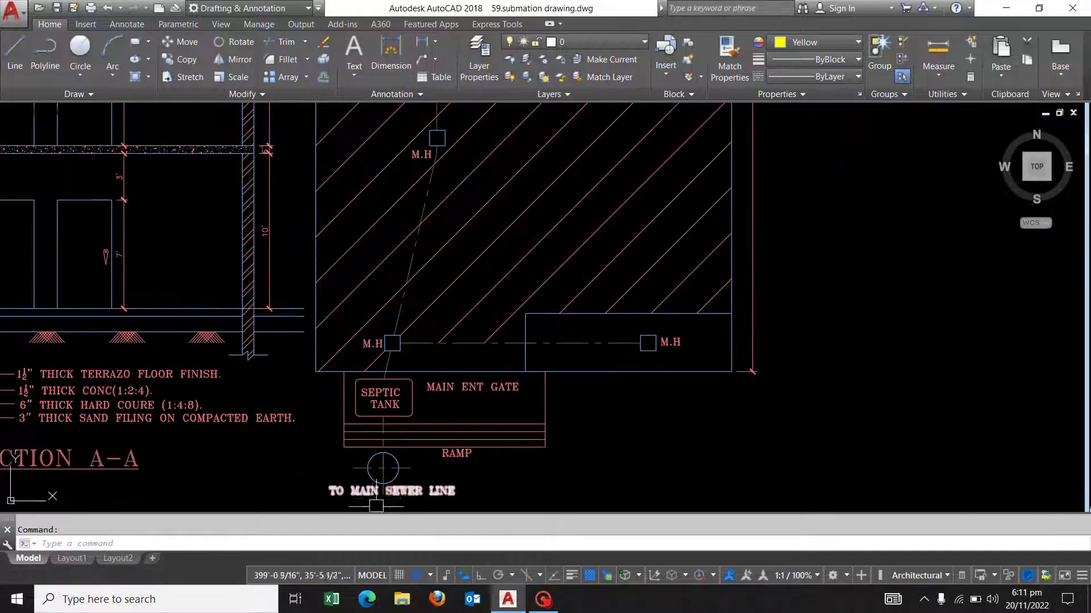
scroll(379, 490, "up", 2)
scroll(378, 490, "up", 2)
scroll(384, 318, "down", 3)
scroll(384, 367, "up", 3)
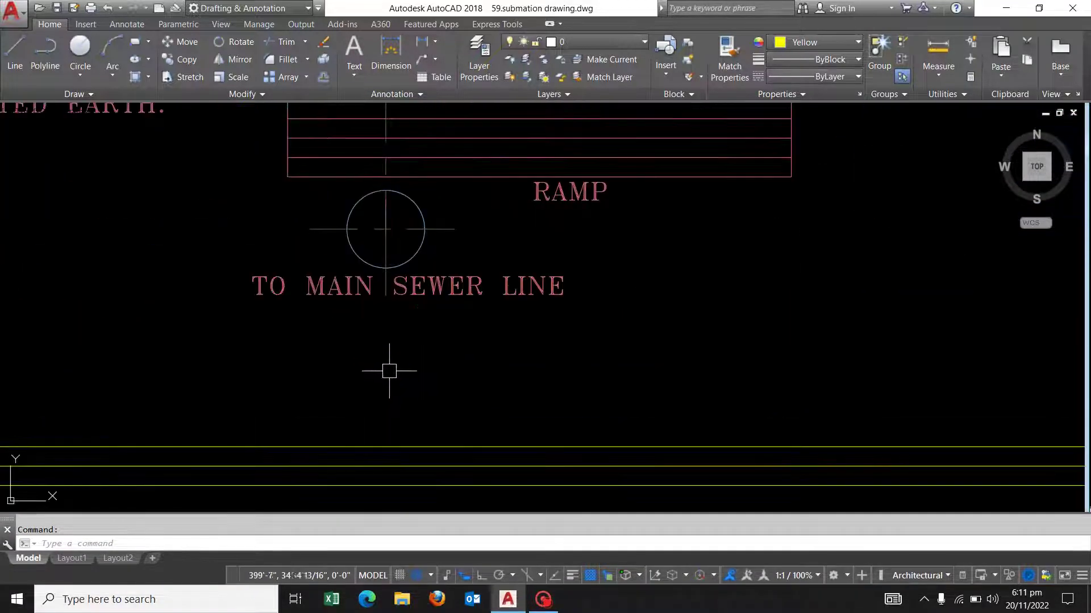
middle_click_drag(527, 236, 464, 349)
scroll(518, 288, "down", 3)
scroll(509, 260, "down", 4)
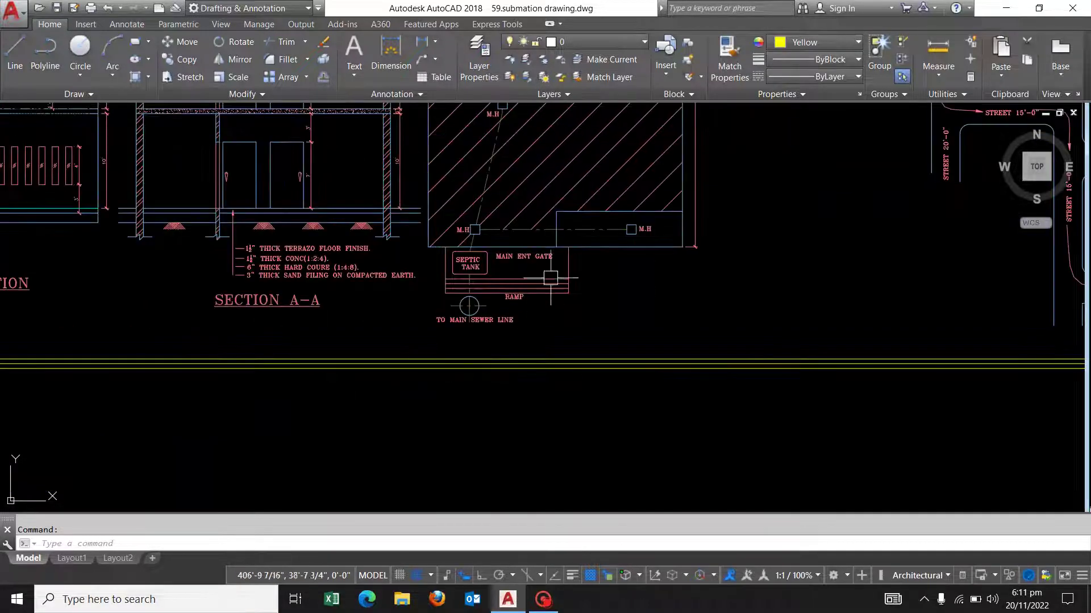
scroll(562, 264, "down", 4)
middle_click_drag(577, 271, 534, 375)
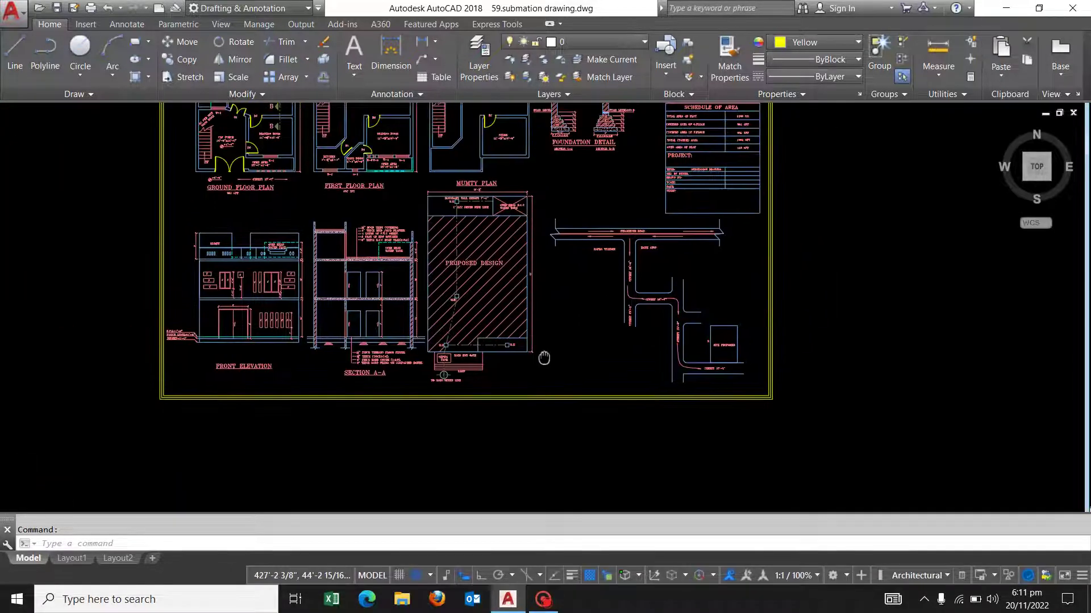
scroll(525, 301, "down", 3)
middle_click_drag(525, 301, 495, 324)
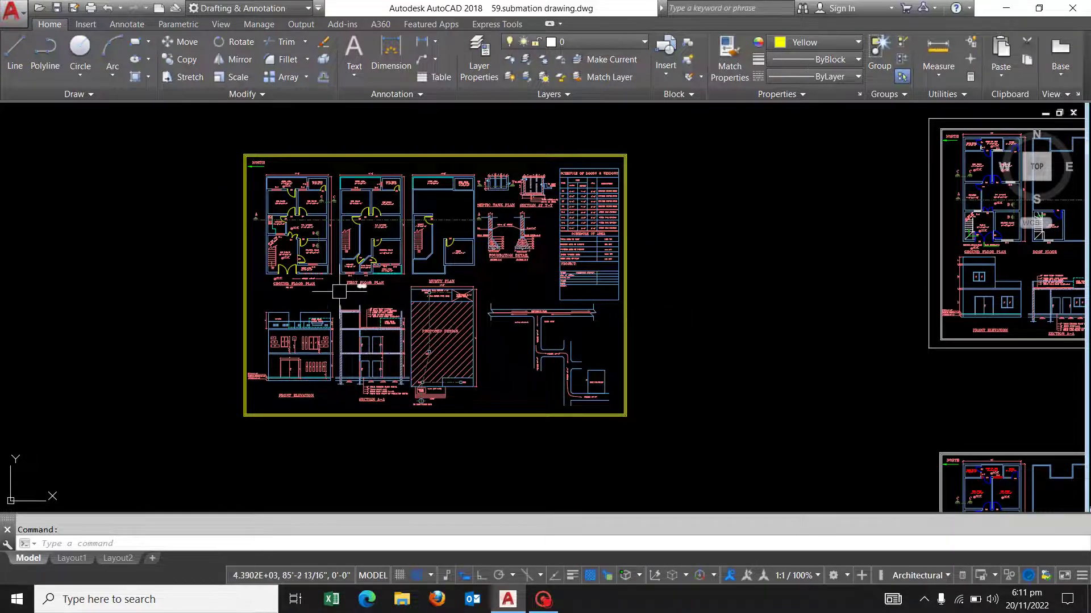
scroll(364, 340, "up", 7)
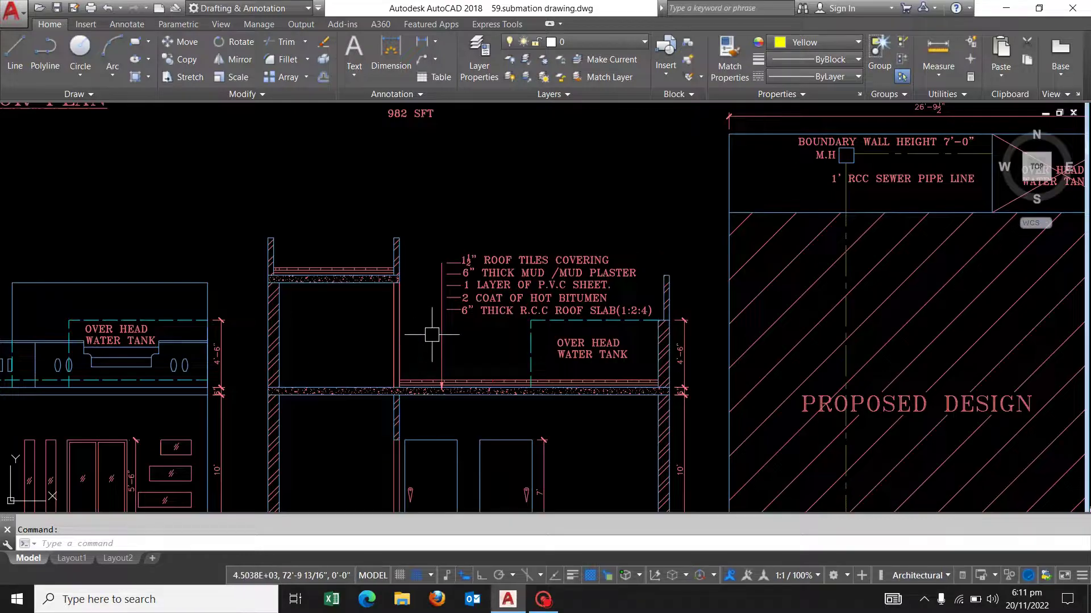
scroll(428, 225, "down", 2)
scroll(446, 238, "down", 1)
scroll(477, 255, "down", 1)
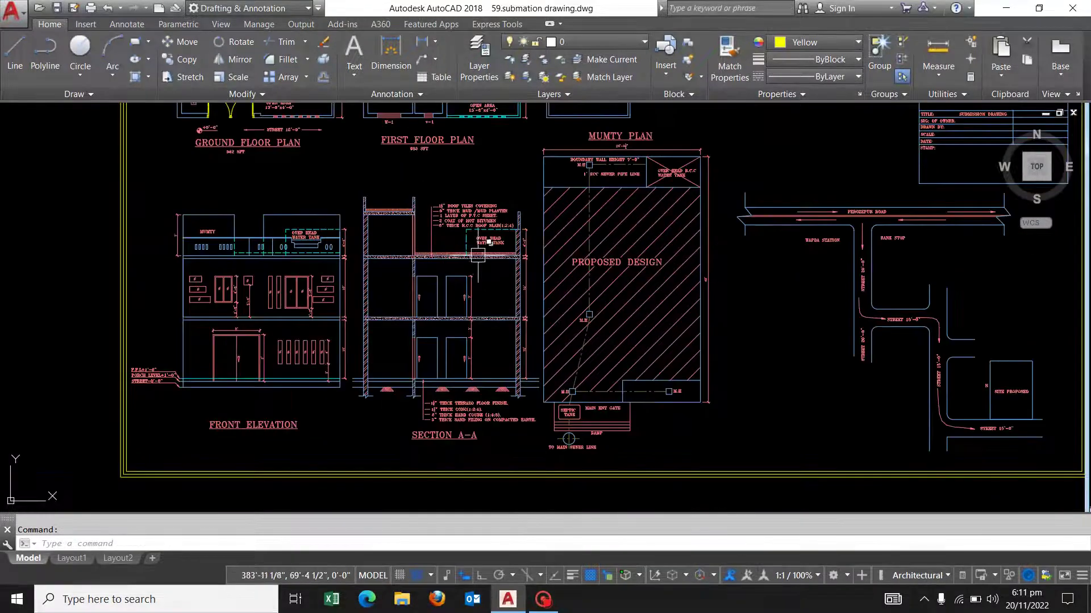
scroll(477, 255, "down", 1)
scroll(379, 321, "down", 1)
scroll(396, 348, "down", 1)
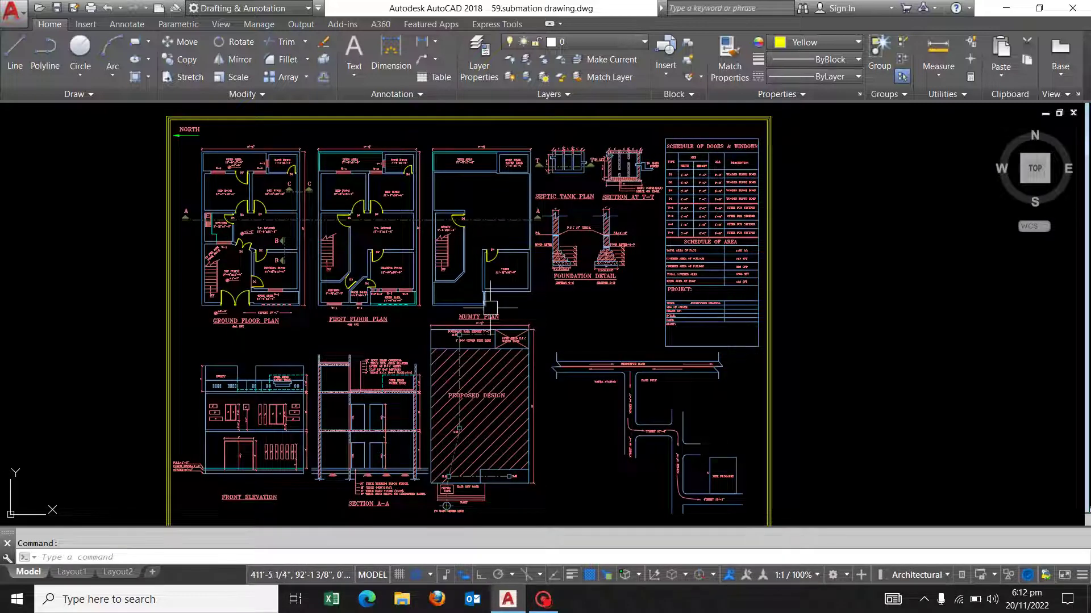
scroll(320, 303, "up", 2)
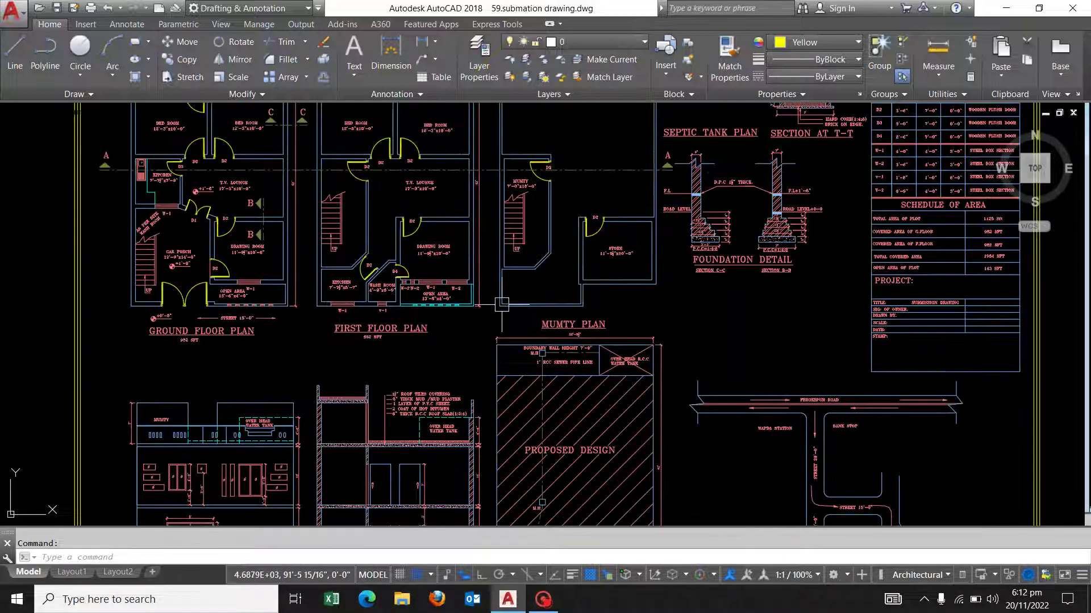
scroll(471, 309, "down", 2)
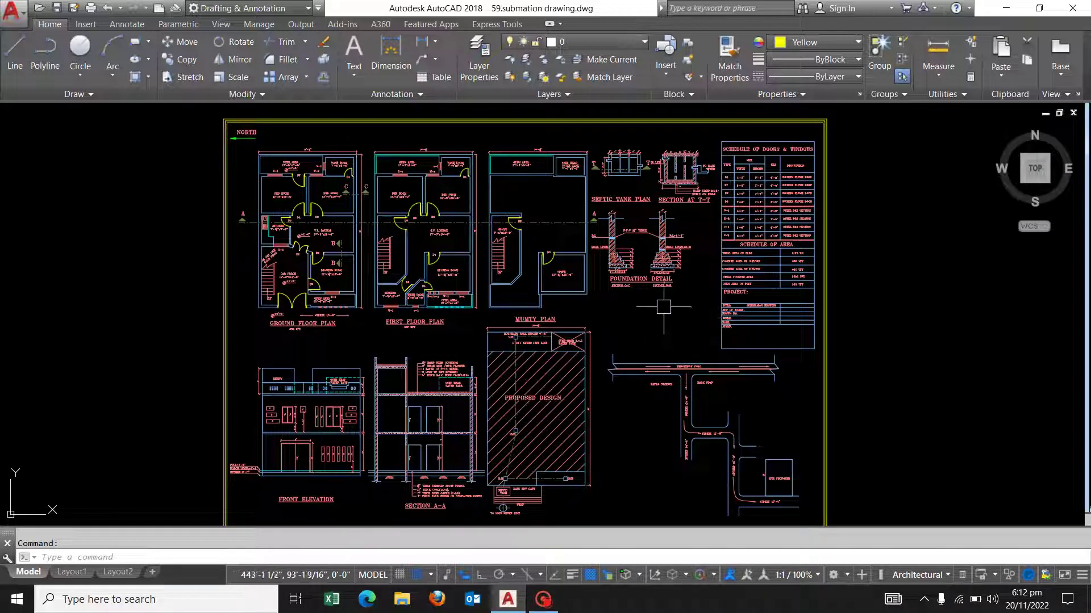
scroll(392, 205, "up", 4)
Step: Zoom out to the full sheet and shift it toward the septic tank plan and schedules
scroll(284, 193, "up", 2)
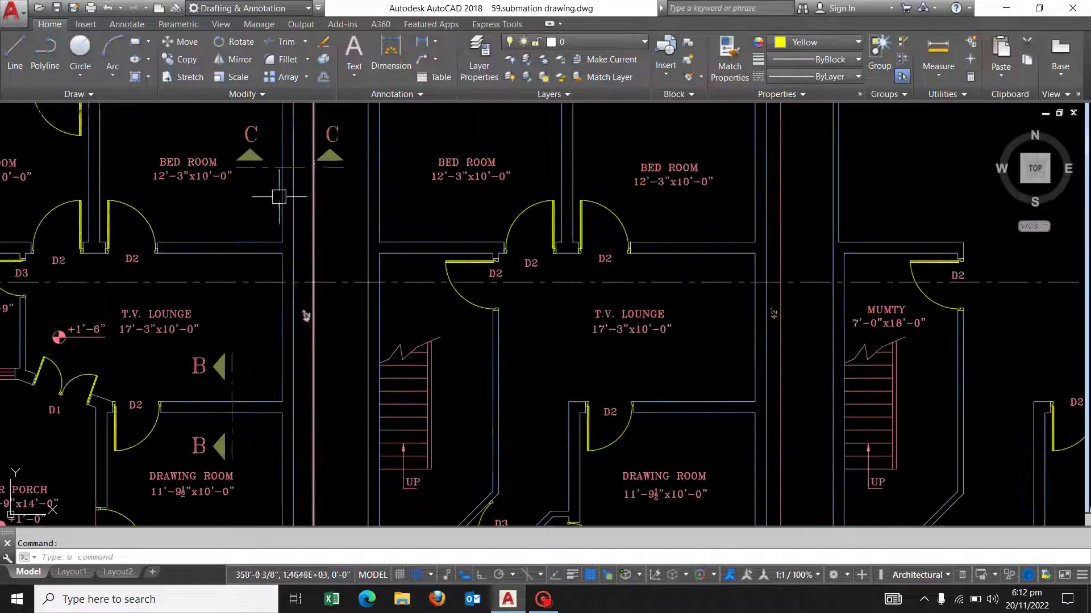
scroll(290, 190, "down", 2)
scroll(381, 193, "down", 3)
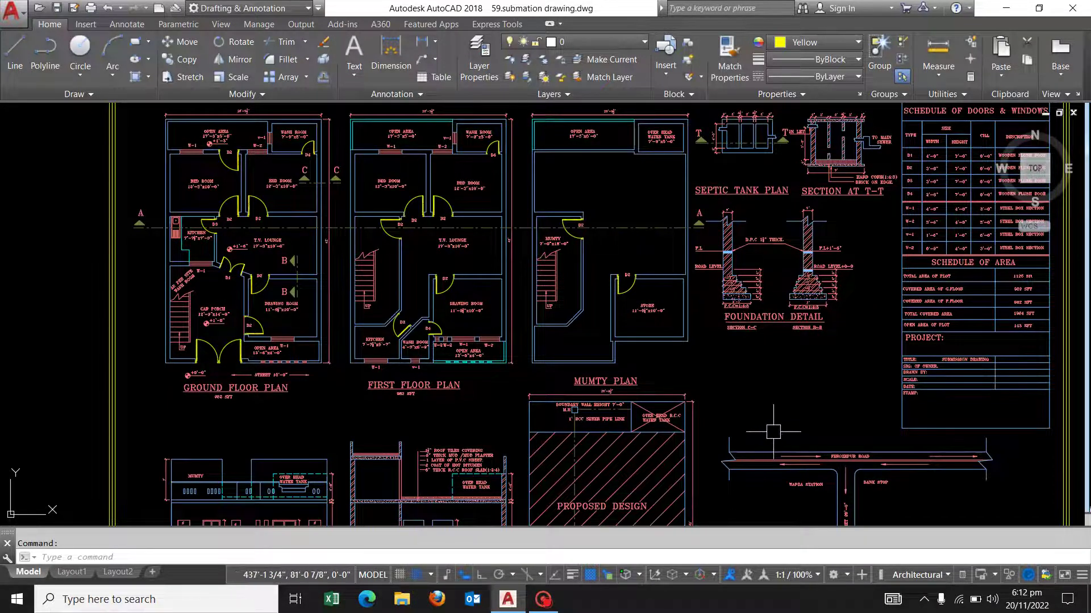
middle_click_drag(789, 307, 769, 327)
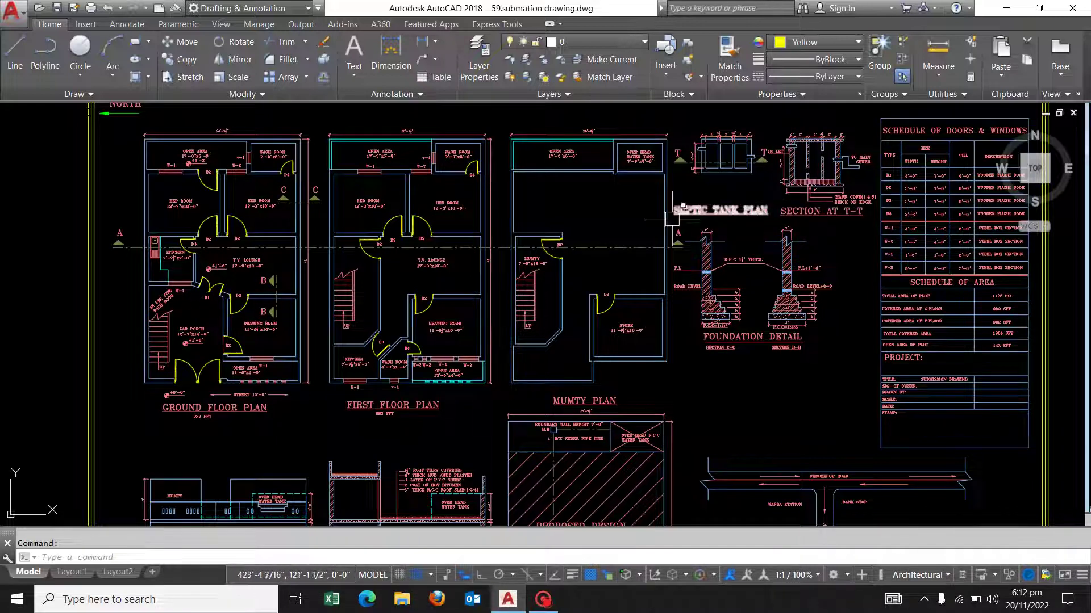
scroll(597, 167, "down", 2)
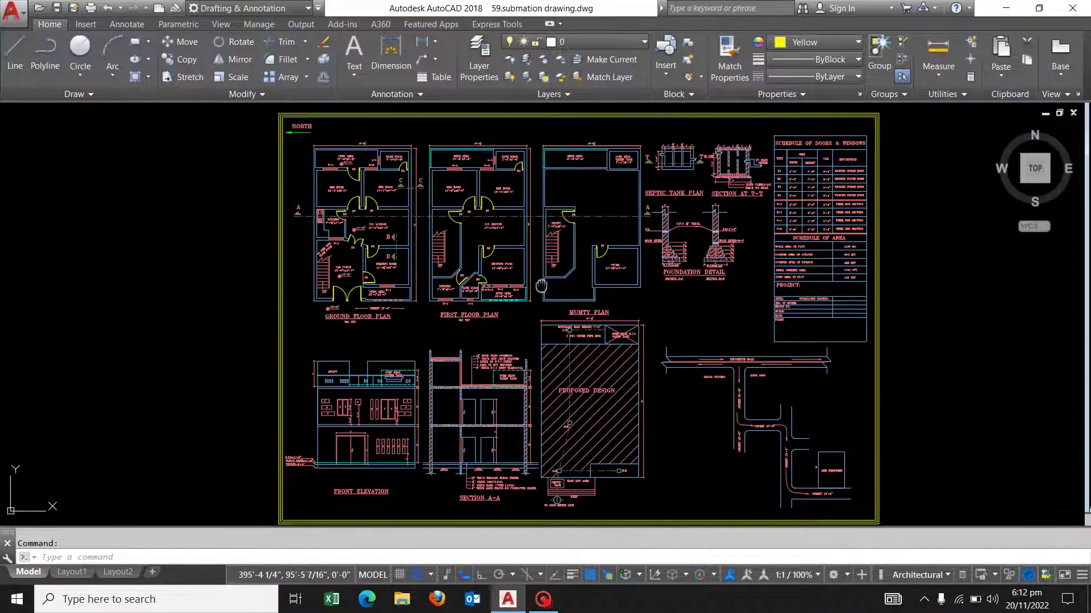
middle_click_drag(541, 290, 540, 219)
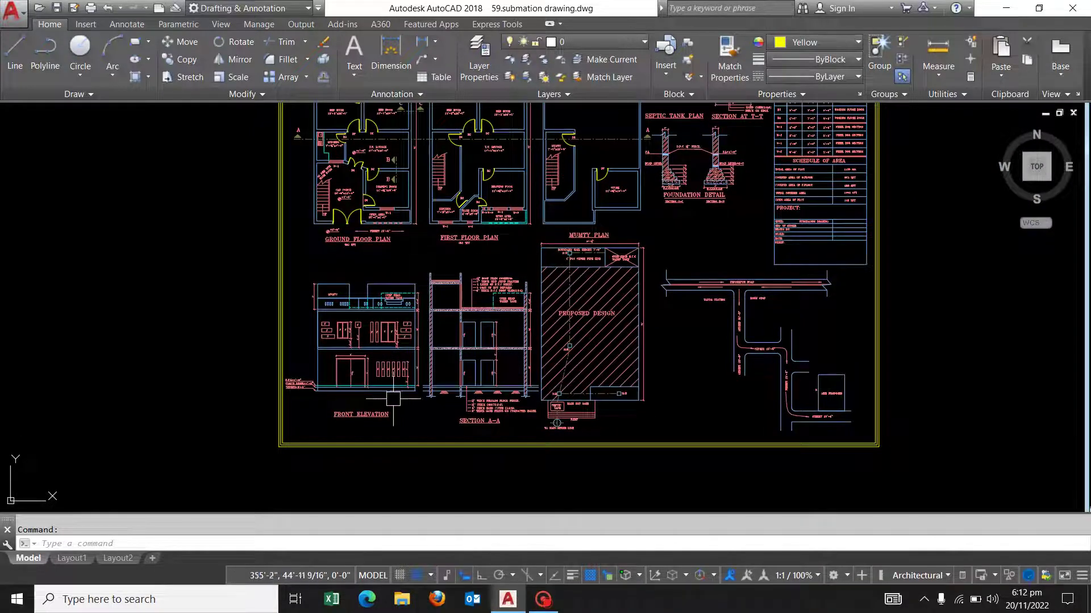
Step: Close in on the Schedule of Area and blank PROJECT block beside the foundation detail
scroll(369, 414, "up", 2)
scroll(386, 341, "up", 2)
scroll(385, 337, "up", 1)
scroll(385, 337, "down", 1)
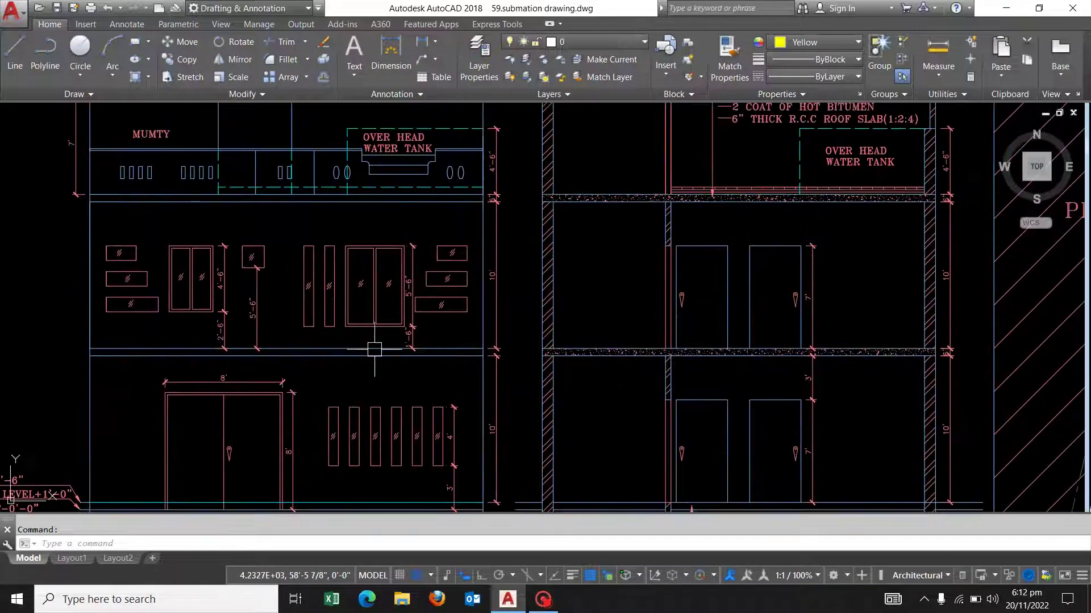
scroll(385, 337, "down", 1)
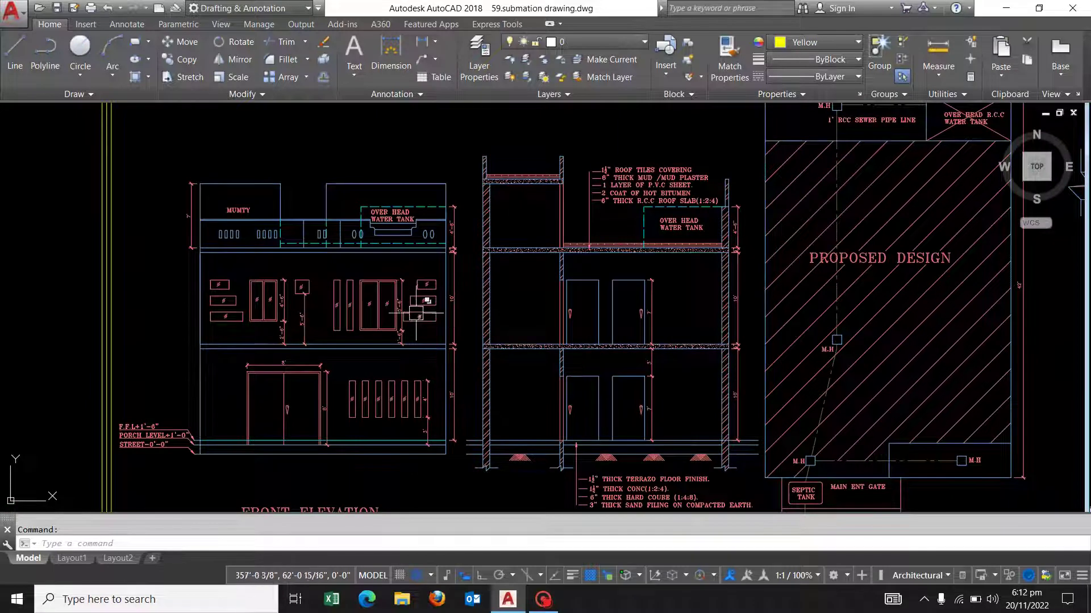
scroll(436, 331, "down", 2)
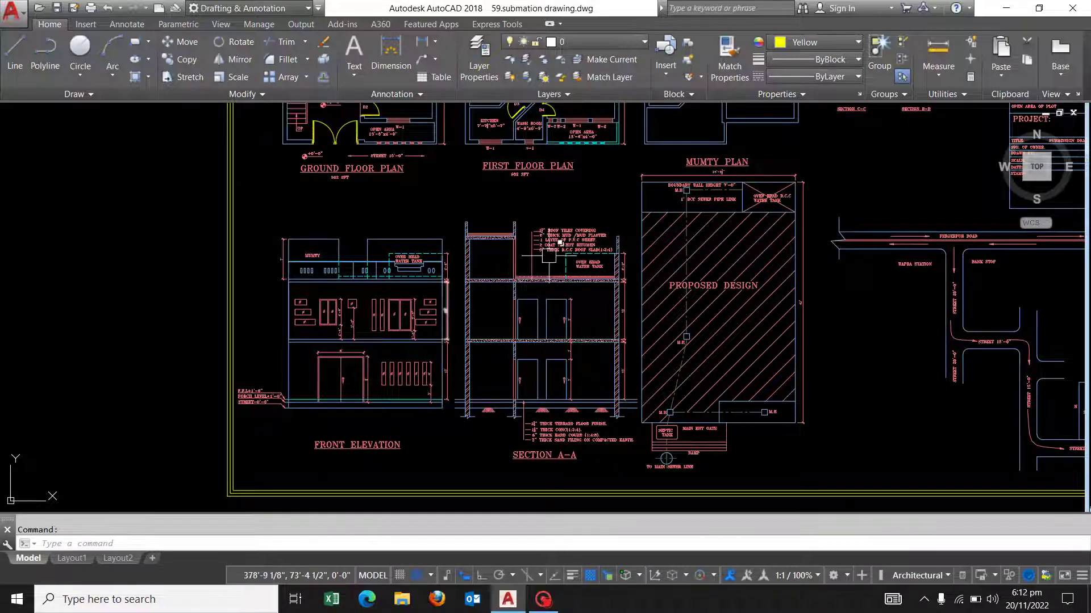
scroll(551, 244, "down", 1)
scroll(529, 264, "down", 1)
scroll(534, 266, "down", 1)
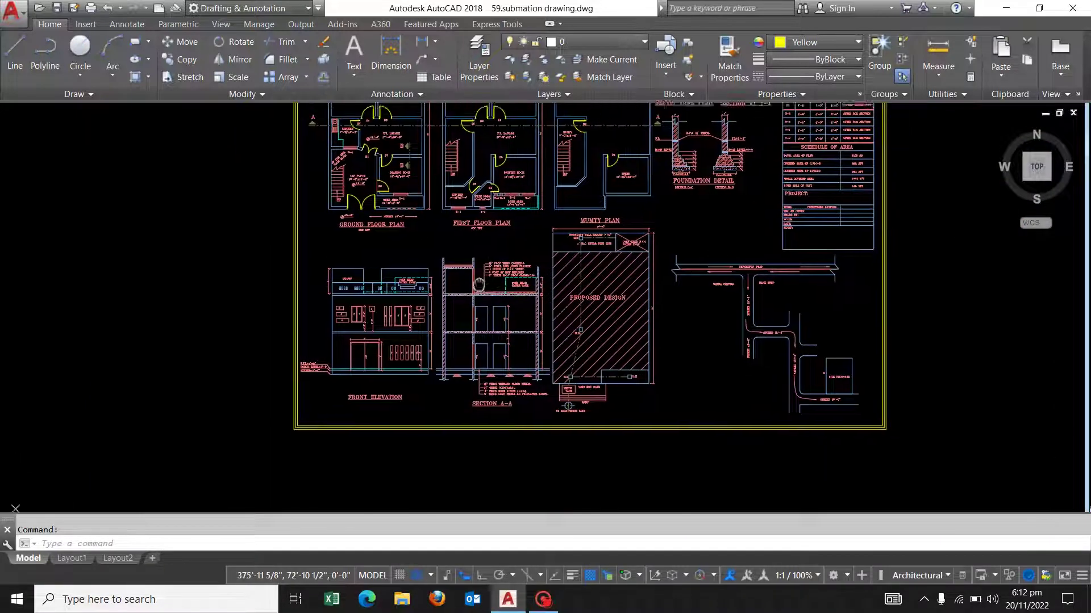
scroll(471, 310, "down", 1)
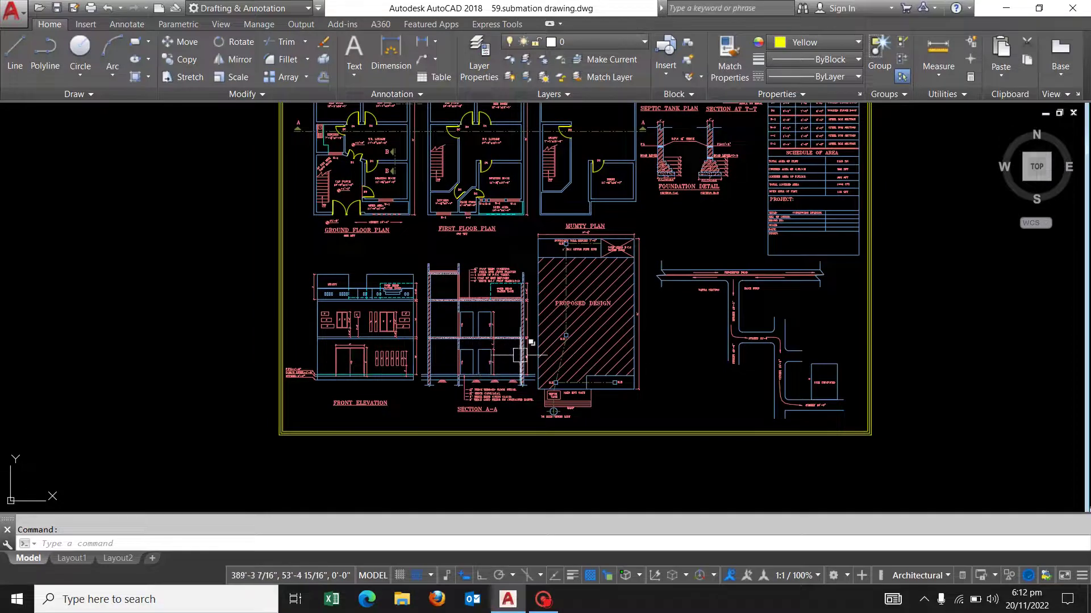
scroll(632, 378, "up", 2)
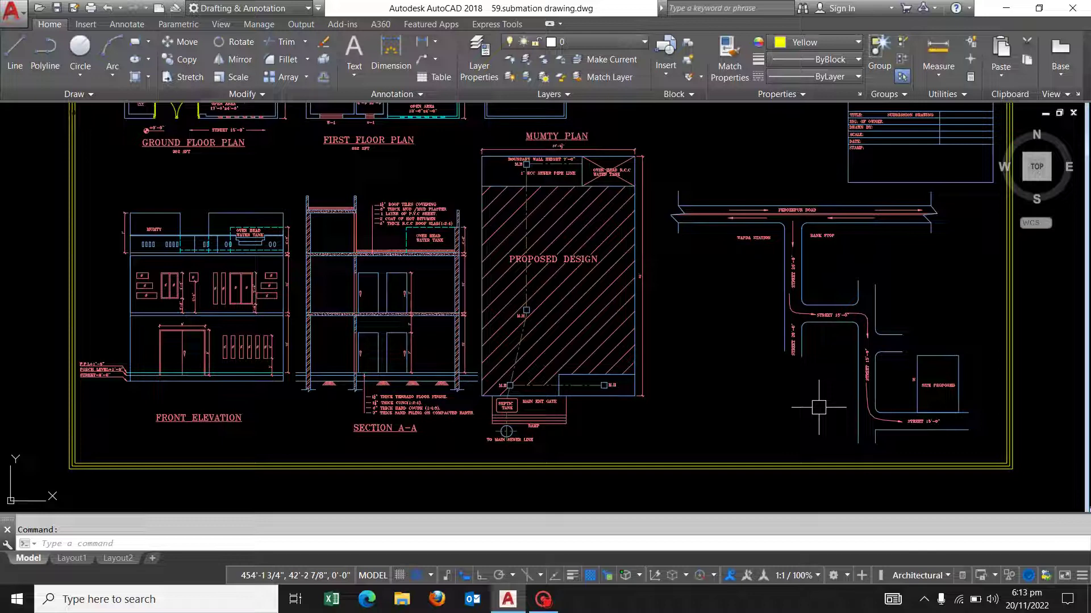
scroll(819, 407, "up", 2)
scroll(723, 328, "down", 6)
scroll(642, 327, "down", 3)
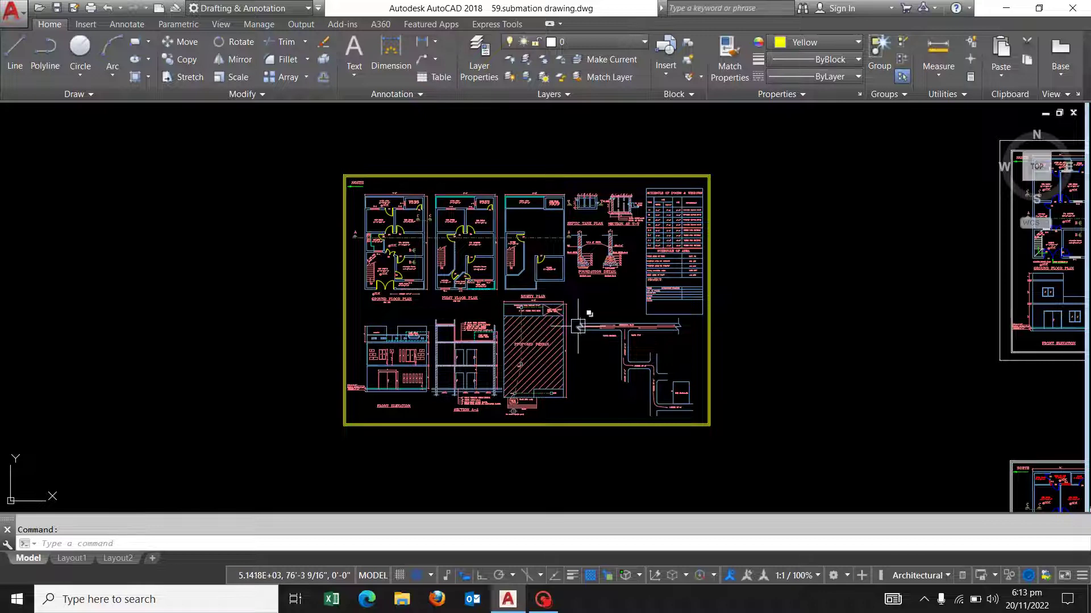
scroll(670, 278, "up", 5)
middle_click_drag(723, 285, 627, 348)
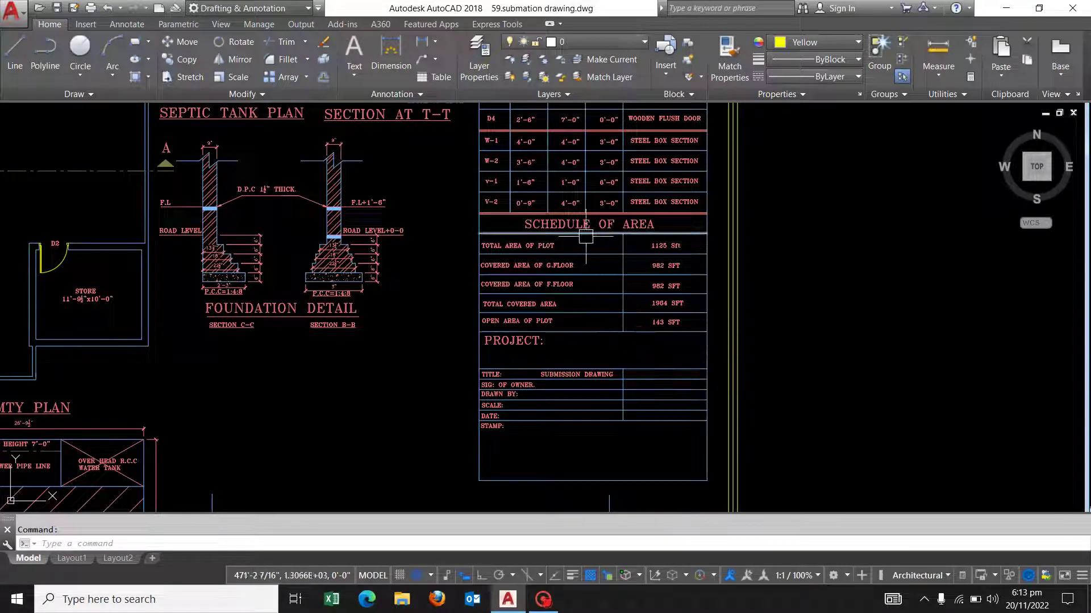
Step: Read the Schedule of Area's 1964 SFT covered and 143 SFT open rows, then zoom back out
scroll(568, 239, "up", 4)
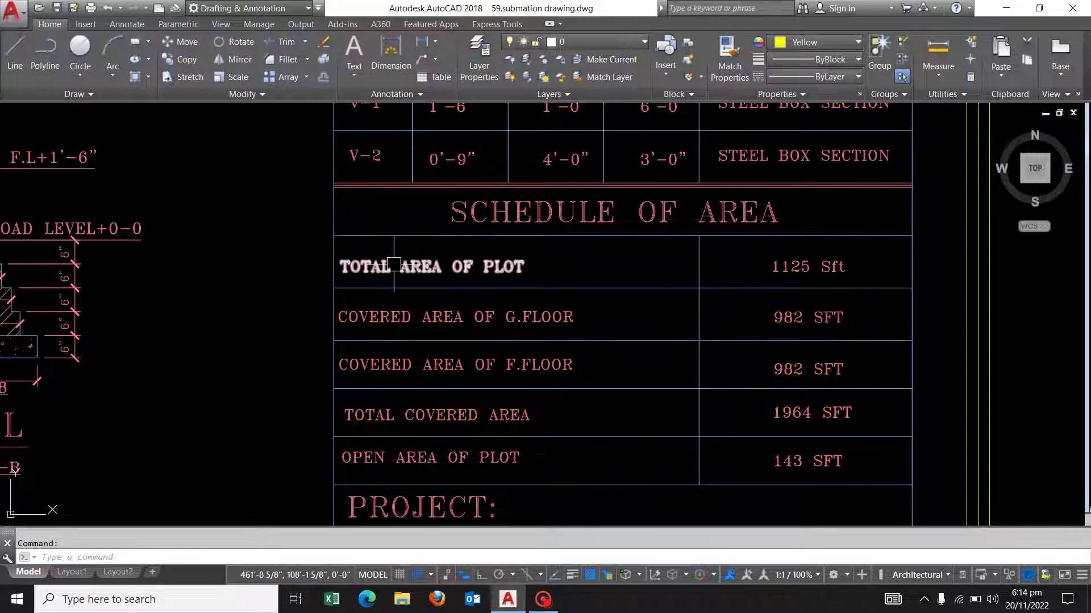
scroll(828, 338, "up", 3)
scroll(796, 348, "down", 3)
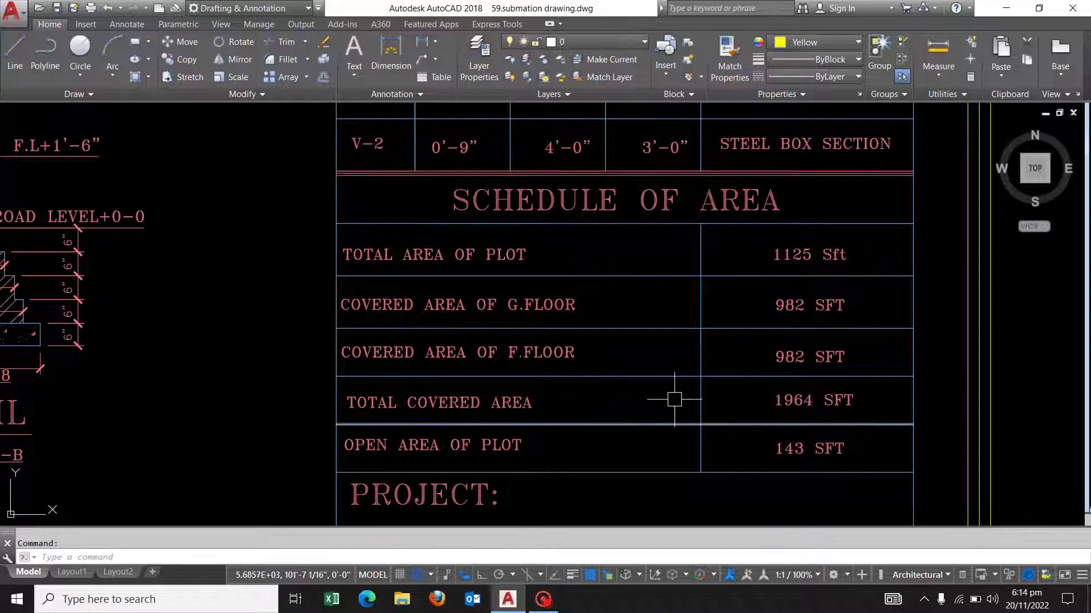
middle_click_drag(800, 416, 777, 315)
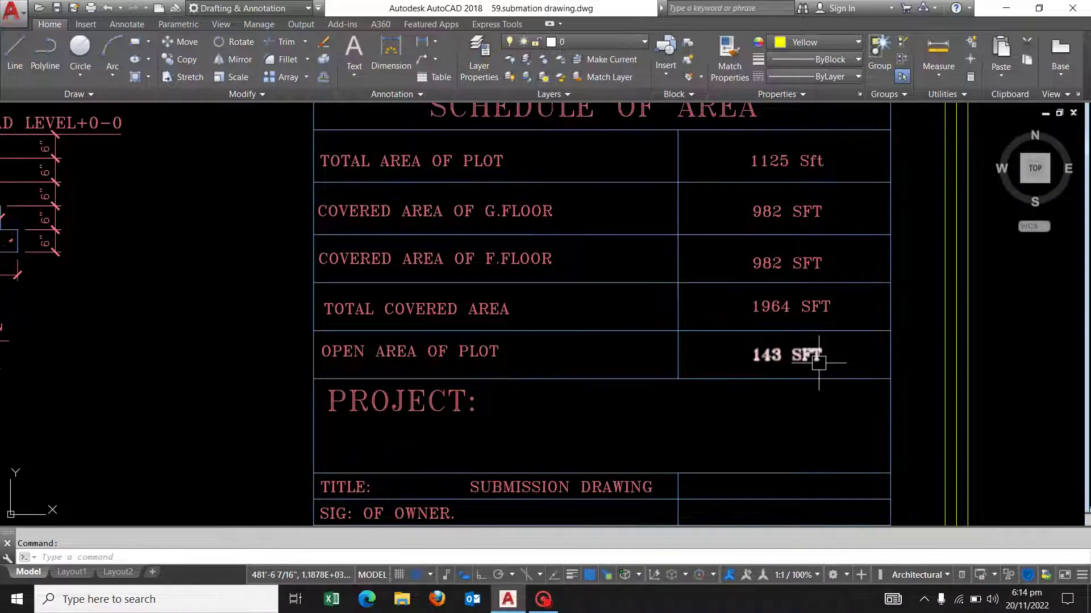
mouse_move(806, 356)
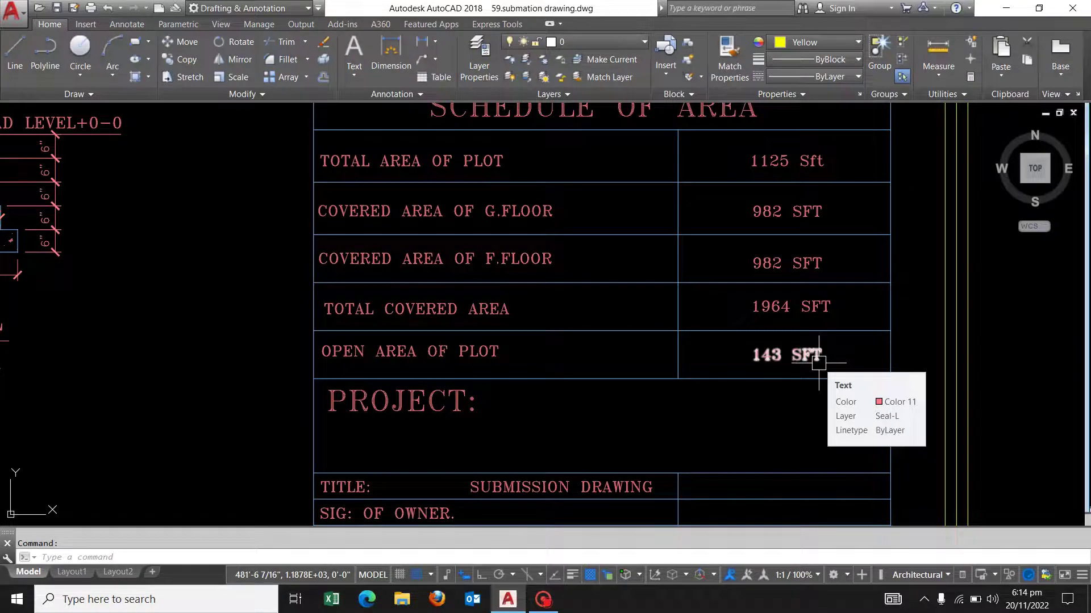
scroll(818, 363, "down", 3)
Step: Read the Schedule of Area rows from top down to the start of the title block
scroll(747, 377, "down", 3)
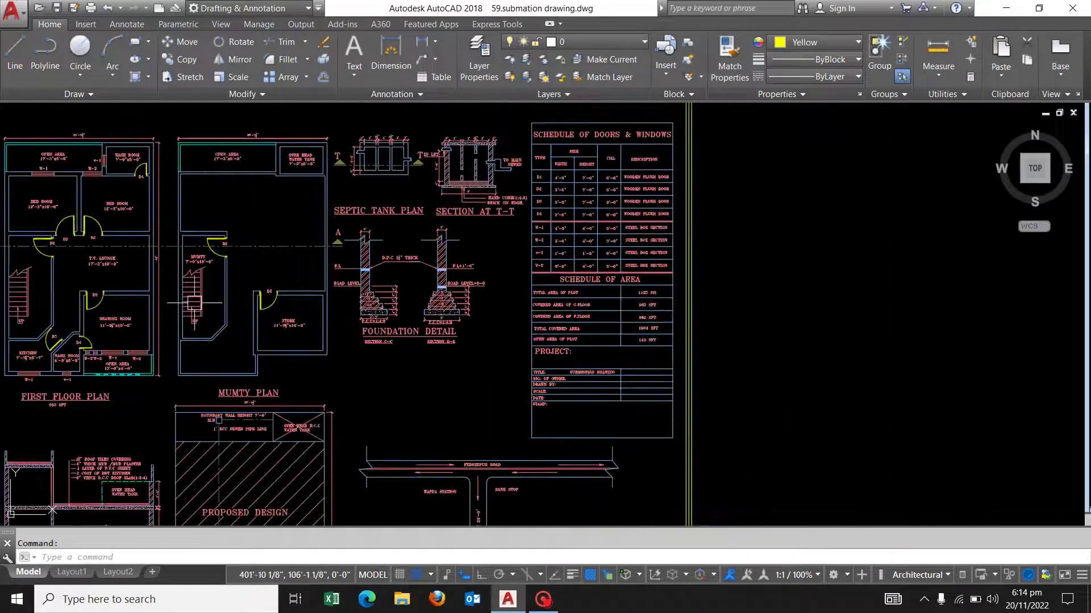
middle_click_drag(194, 303, 314, 290)
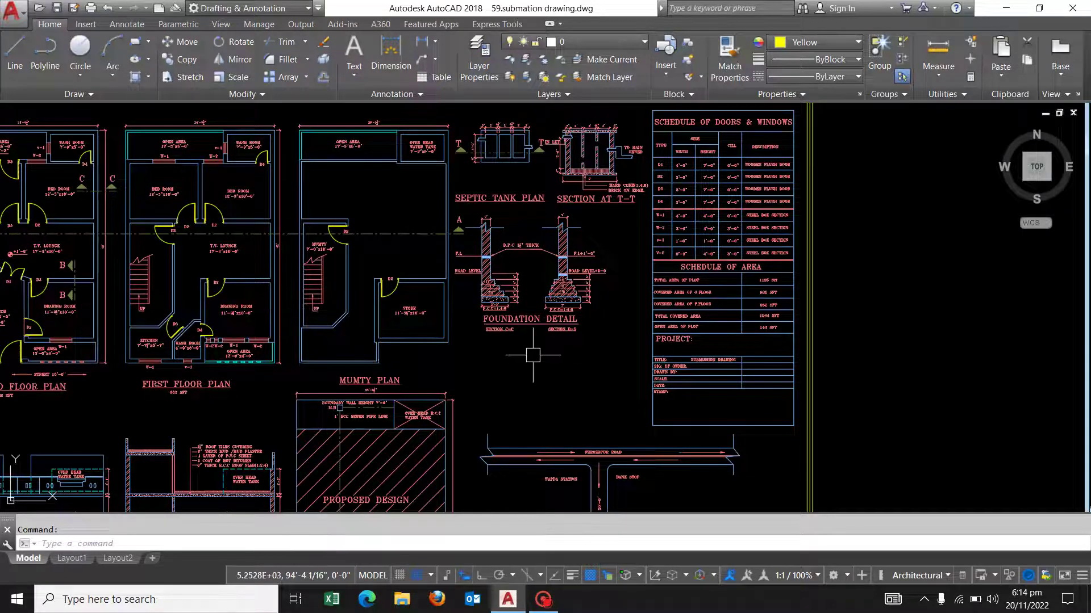
scroll(682, 296, "up", 1)
scroll(692, 278, "up", 4)
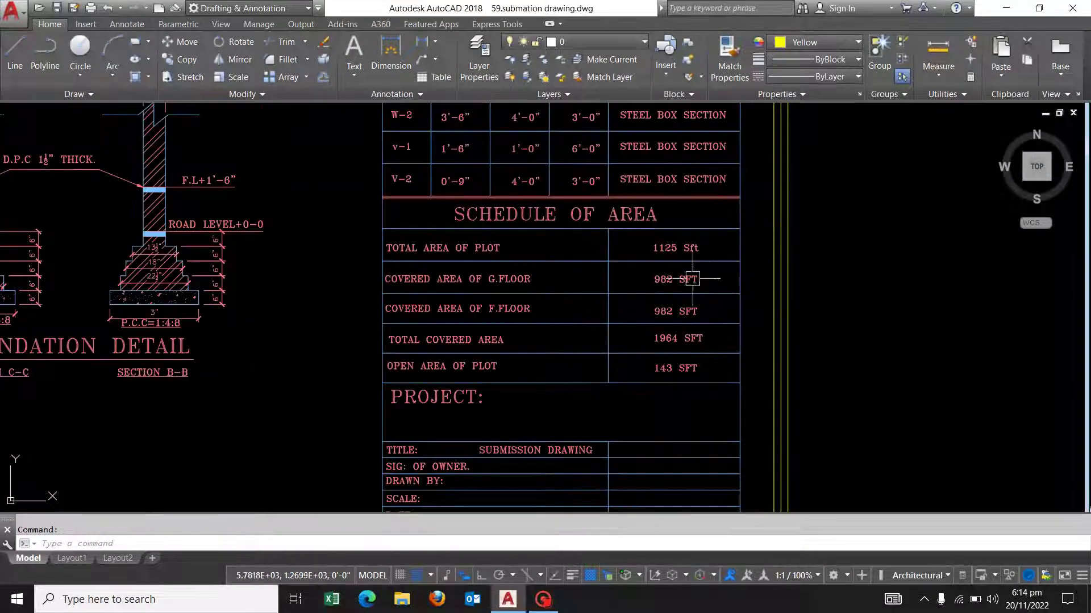
middle_click_drag(591, 309, 608, 255)
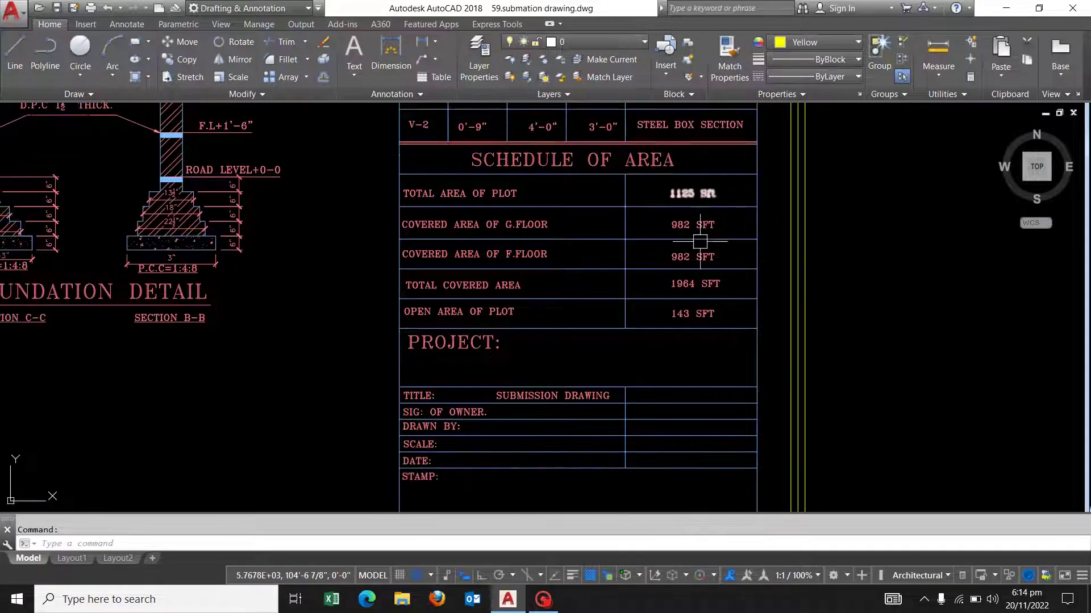
scroll(691, 306, "up", 2)
scroll(687, 261, "down", 2)
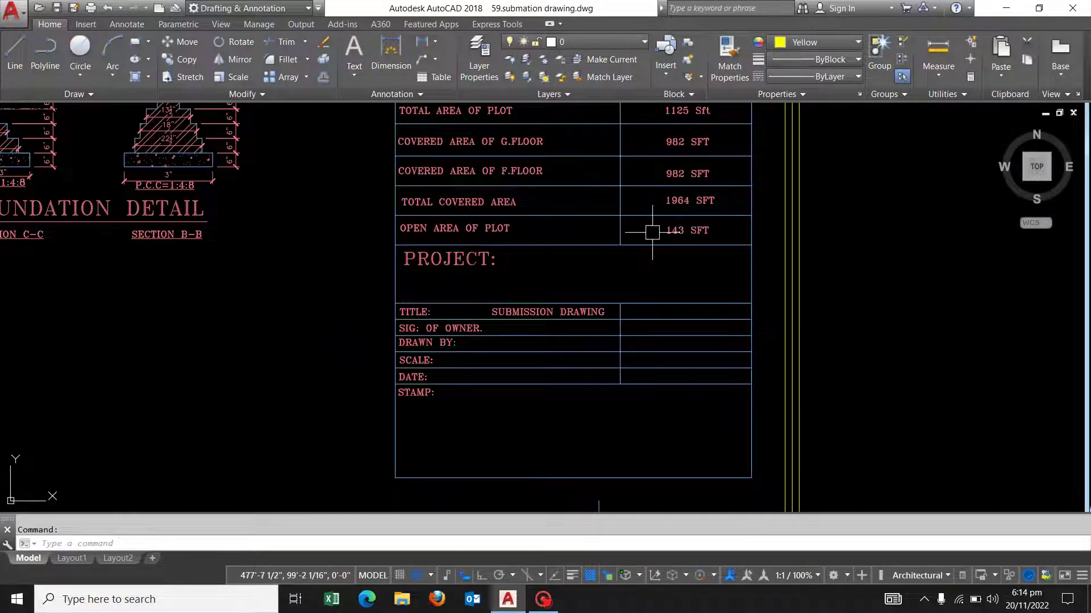
middle_click_drag(652, 232, 642, 308)
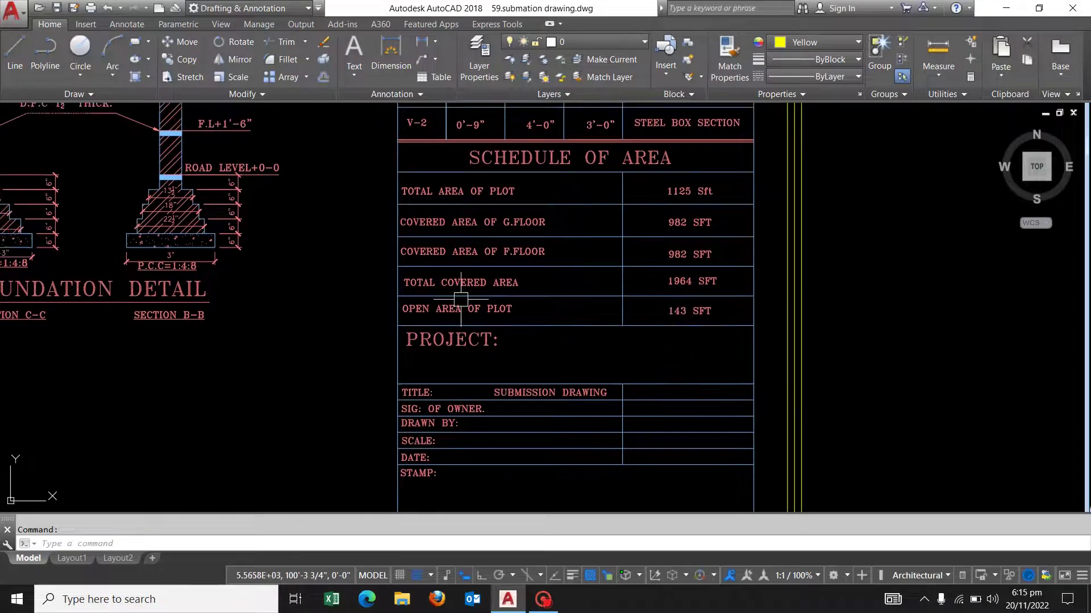
scroll(415, 353, "up", 4)
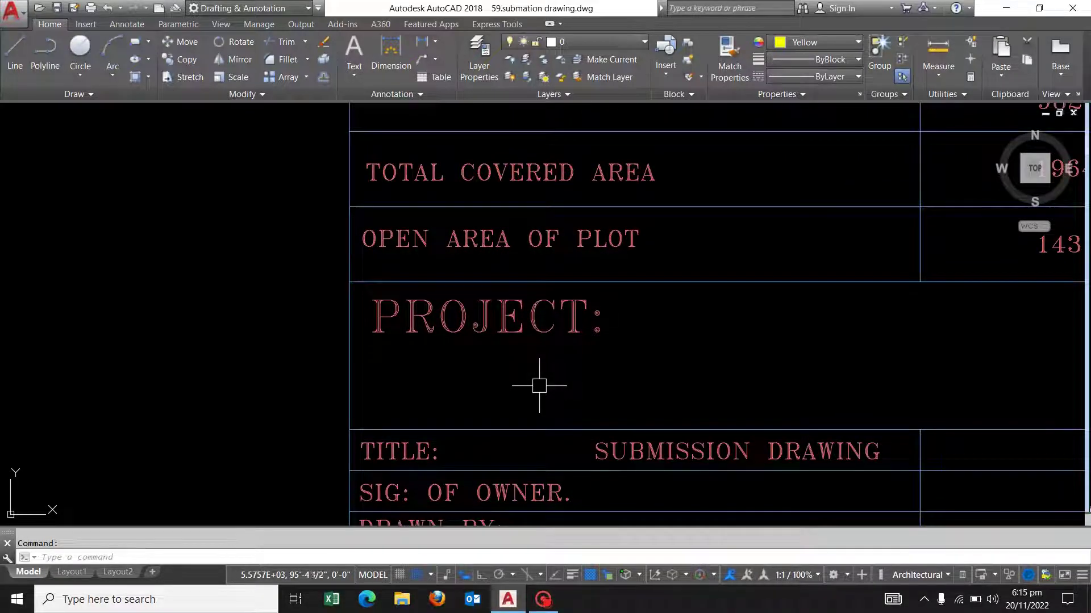
scroll(504, 347, "down", 2)
Step: Frame the title block's PROJECT, SUBMISSION DRAWING title and signature rows down to STAMP
middle_click_drag(628, 326, 409, 341)
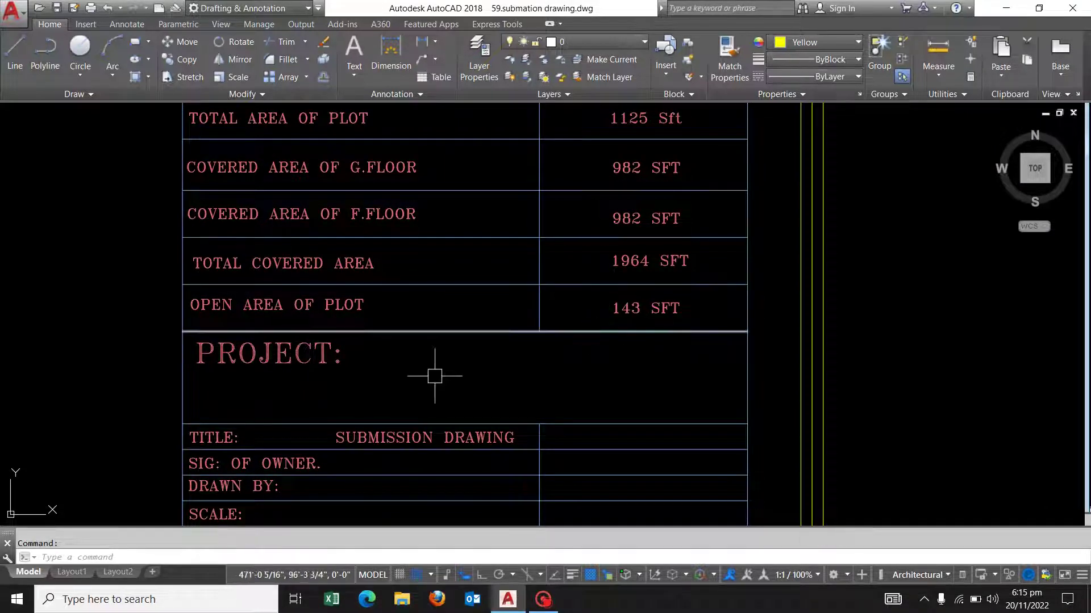
middle_click_drag(366, 389, 543, 266)
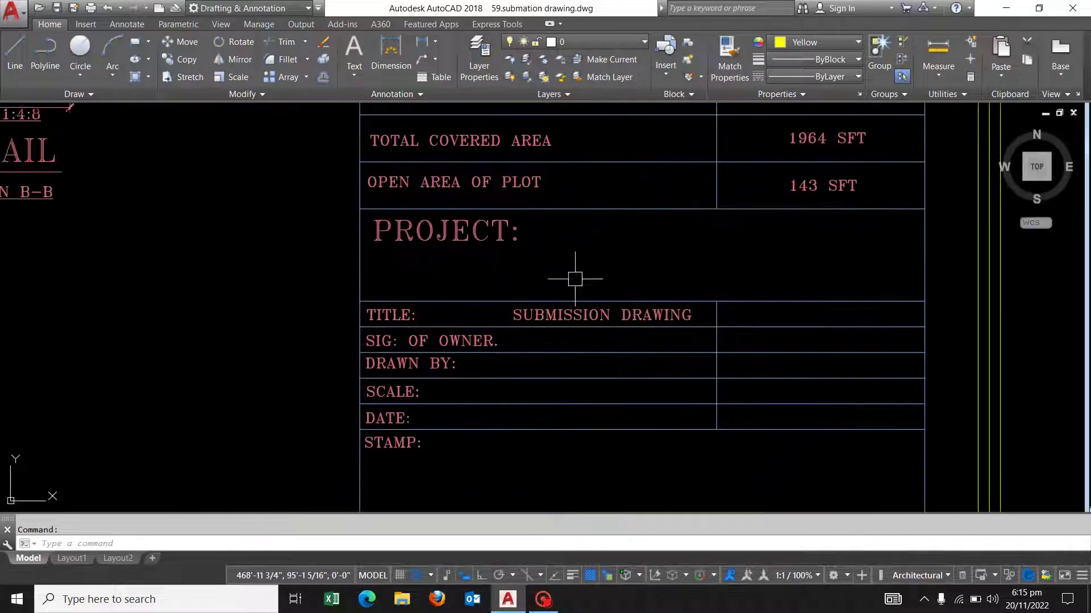
scroll(584, 340, "up", 2)
middle_click_drag(563, 364, 596, 315)
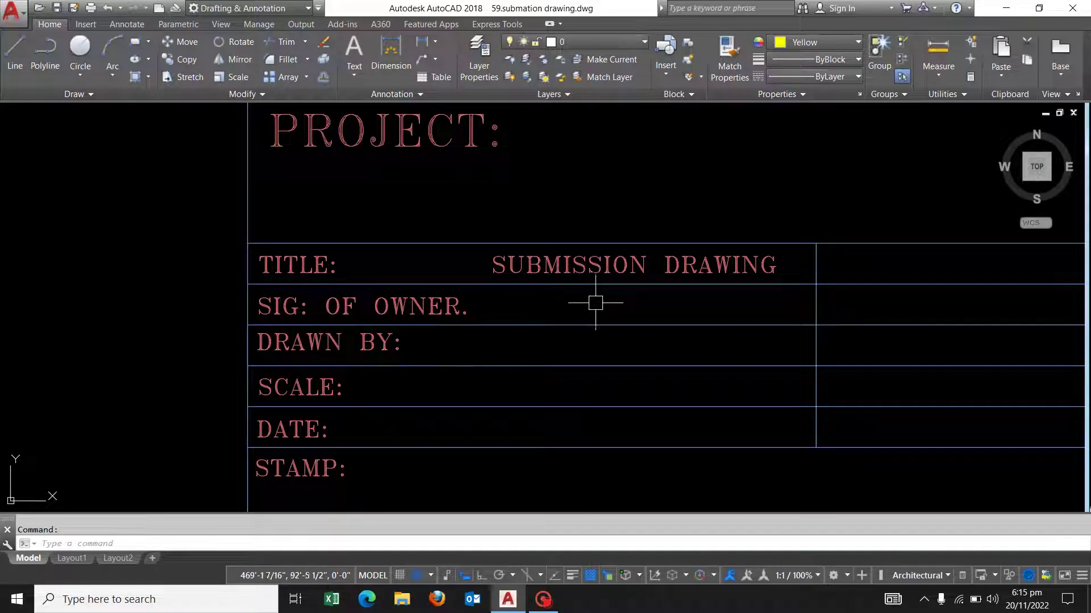
scroll(462, 358, "up", 2)
middle_click_drag(470, 336, 482, 283)
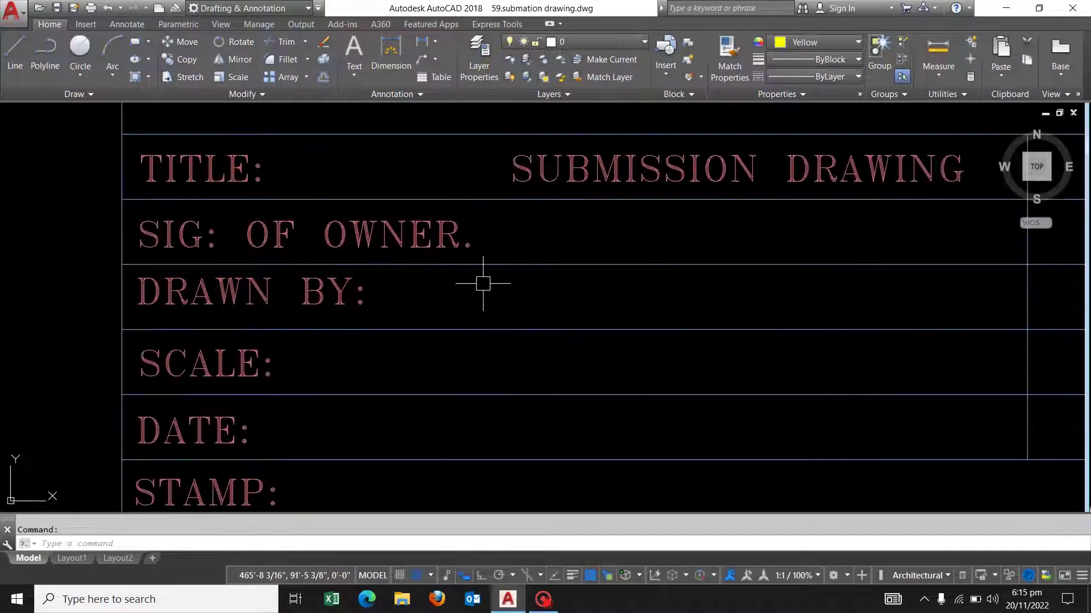
scroll(484, 279, "down", 2)
middle_click_drag(426, 332, 447, 259)
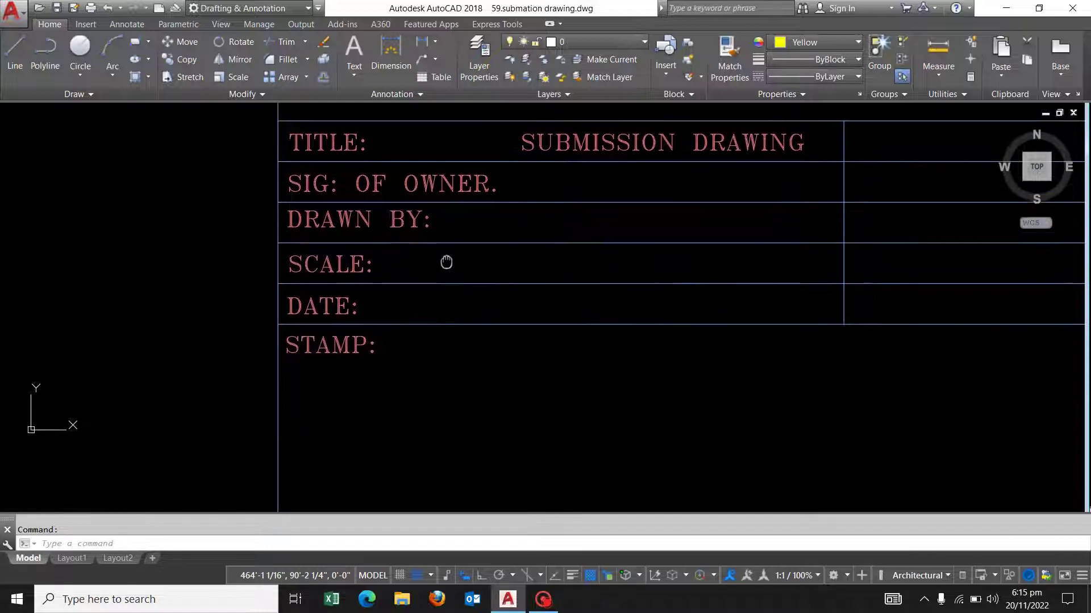
scroll(432, 303, "down", 4)
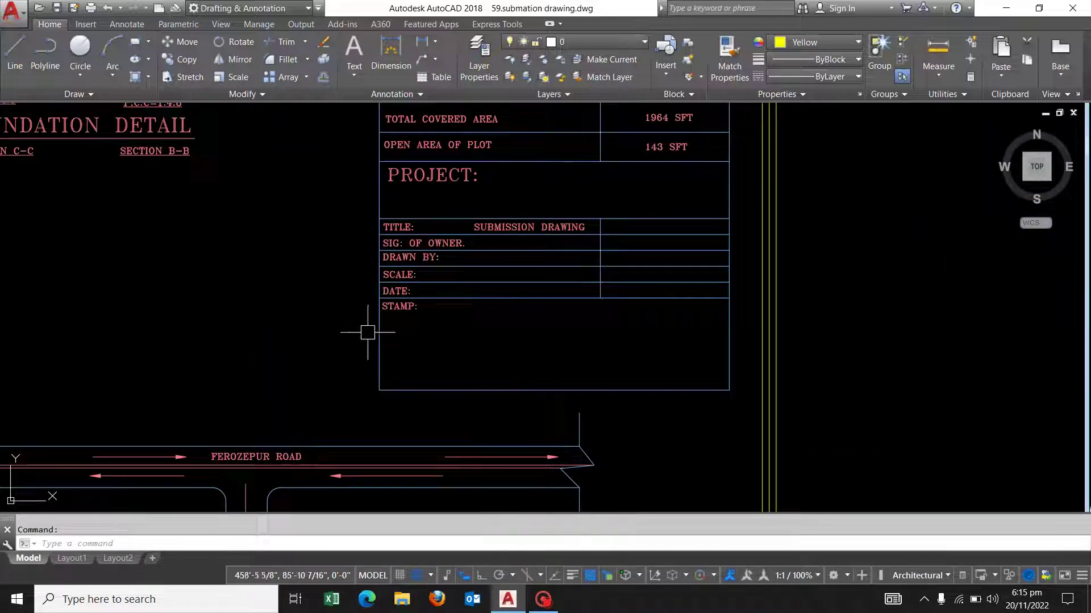
Step: Dismiss the empty selection window and zoom out from the title block
left_click(335, 292)
left_click(738, 408)
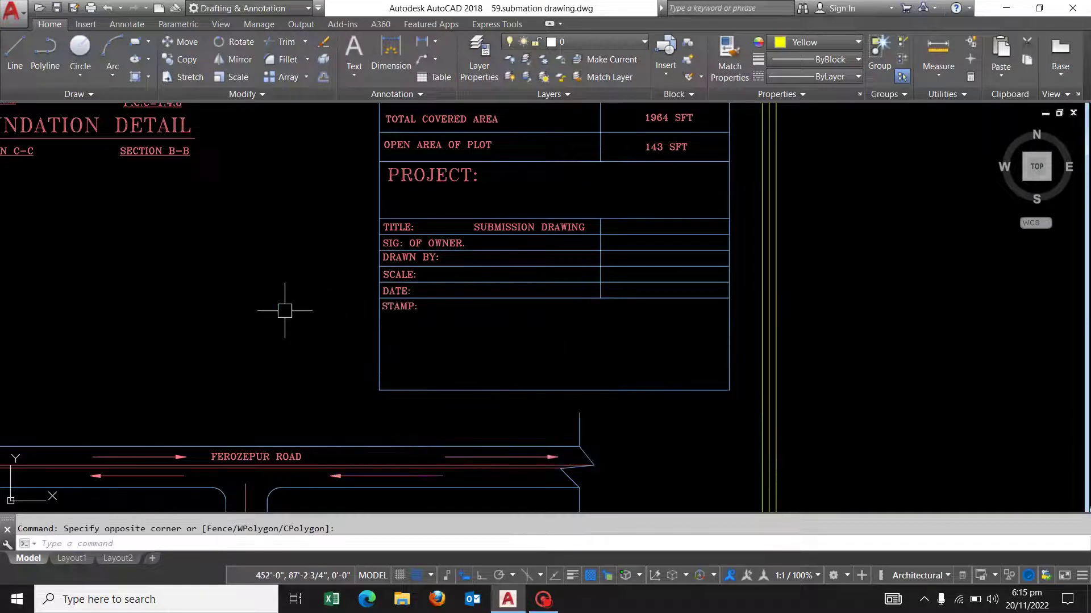
scroll(672, 322, "down", 2)
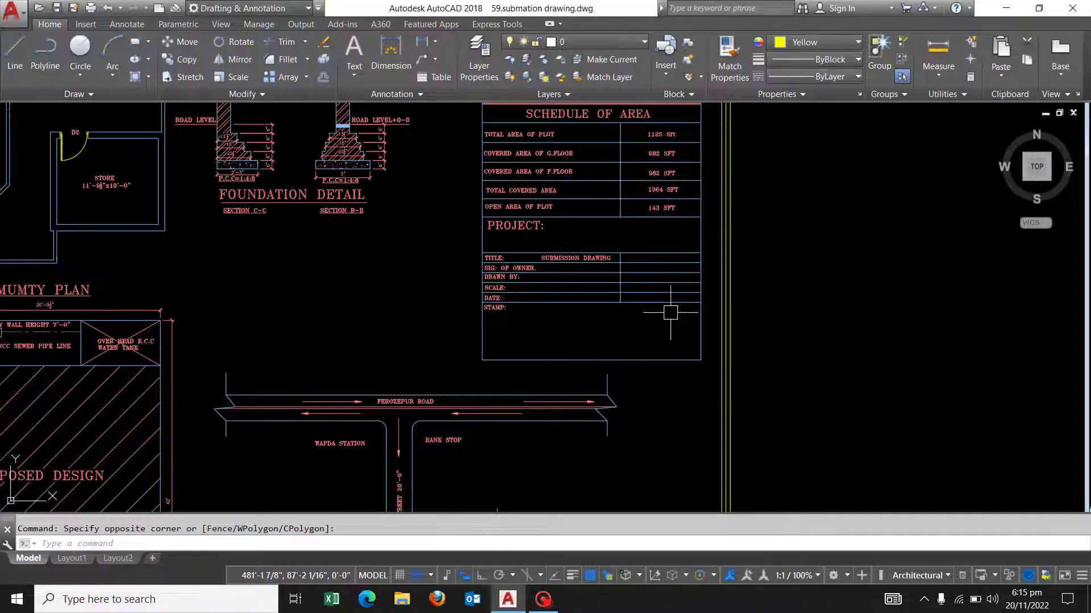
scroll(685, 318, "down", 2)
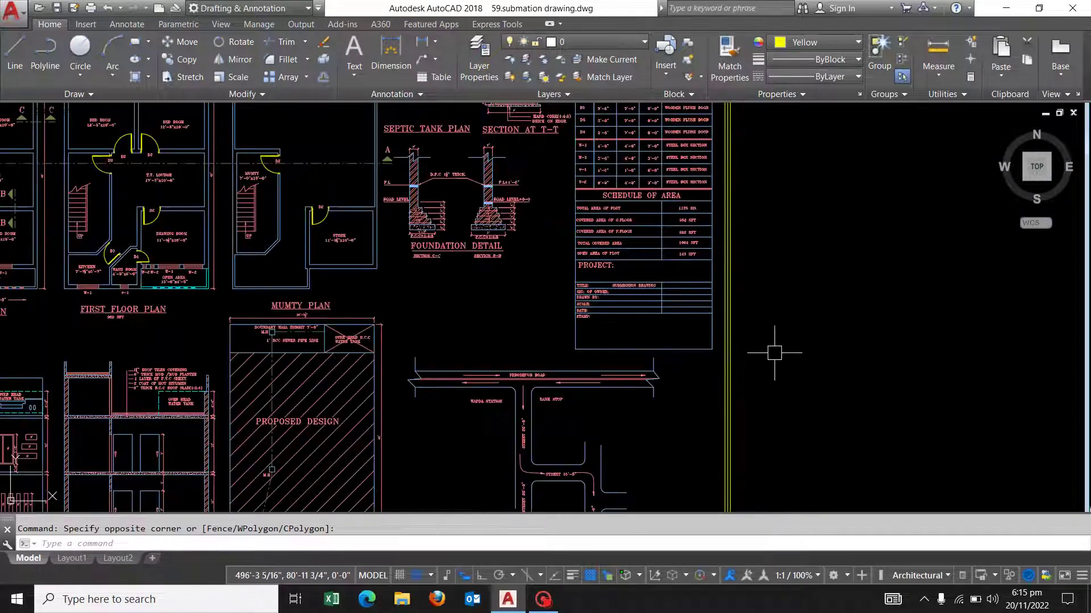
scroll(769, 361, "down", 2)
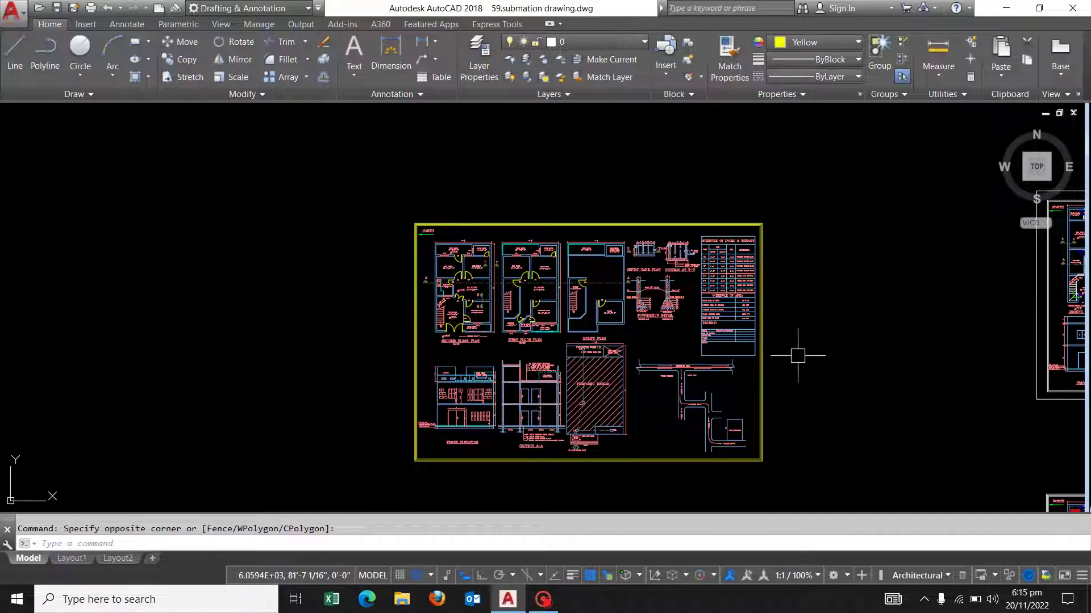
Step: Zoom-window (Z) around the sheet border so the whole framed sheet fills the view
type("z")
key("Return")
left_click(385, 220)
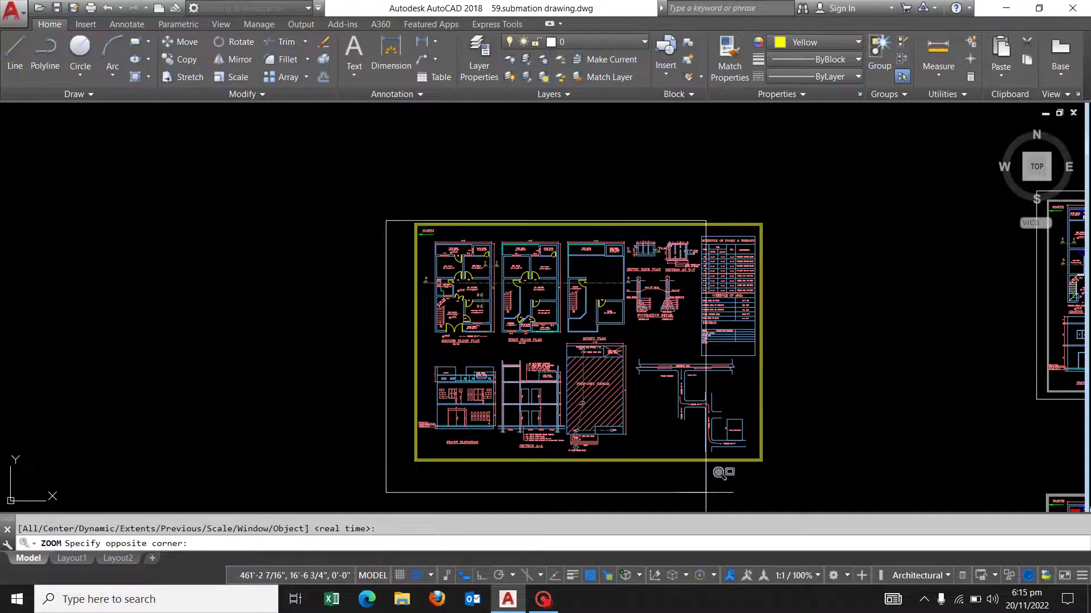
left_click(821, 488)
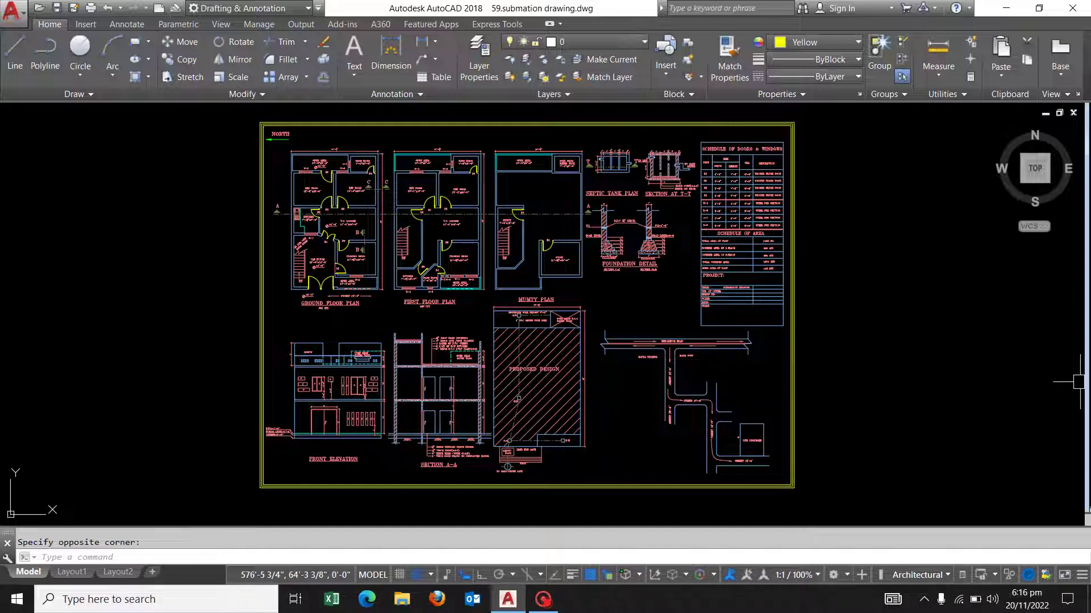
scroll(613, 370, "up", 2)
scroll(676, 400, "down", 2)
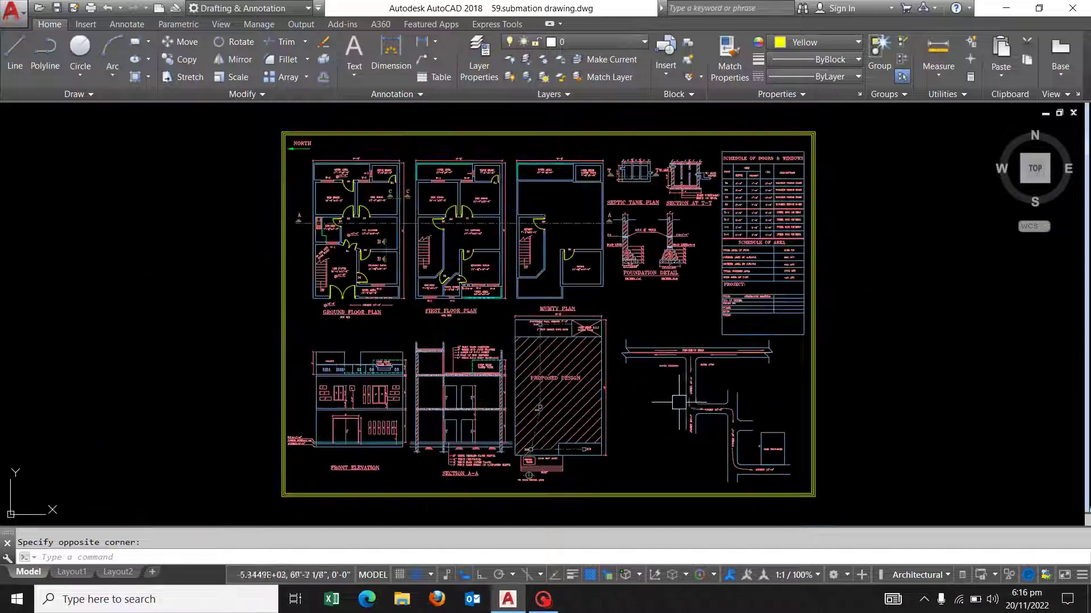